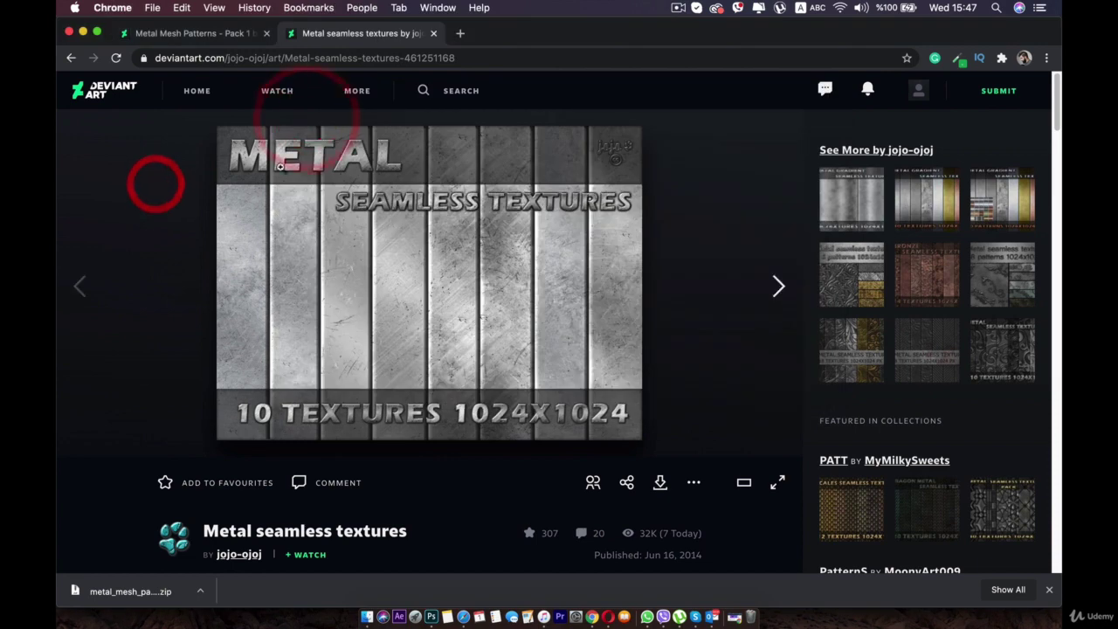
Examine the Metal seamless textures and Metal Mesh Patterns download pages, and switch to Finder to view the Metalic folder
left_click(200, 33)
left_click(353, 33)
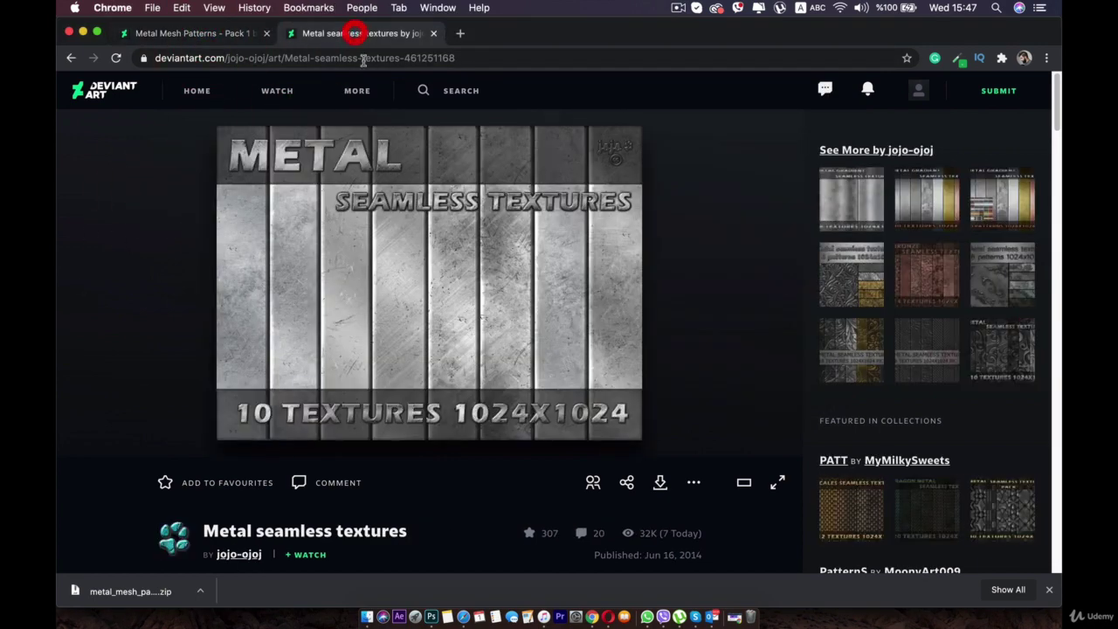
left_click(362, 58)
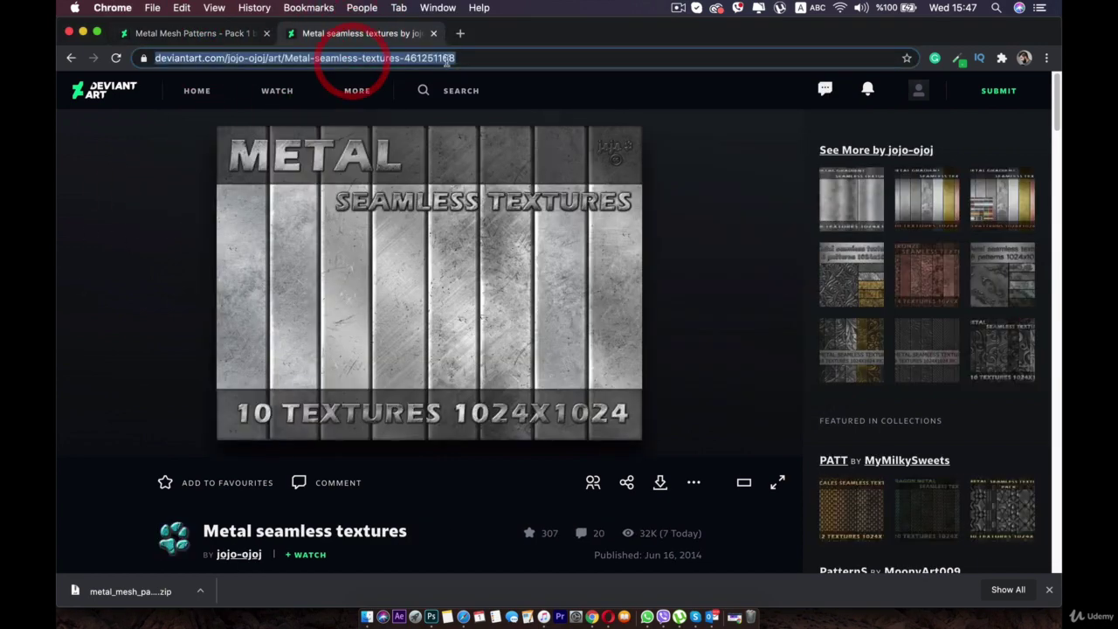
left_click(222, 33)
mouse_move(354, 88)
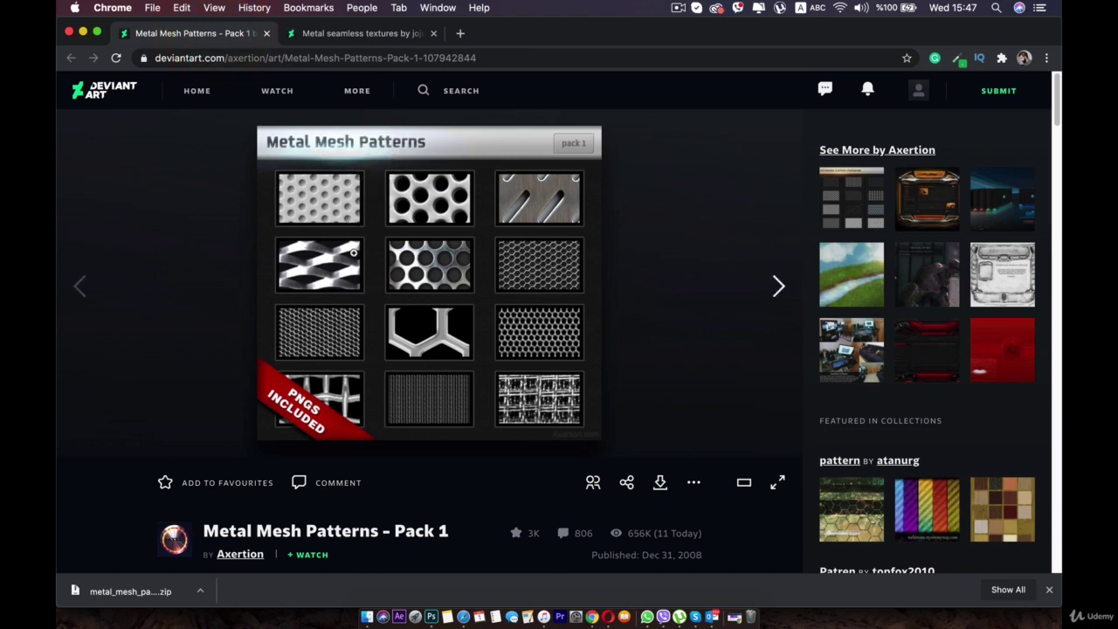
left_click(365, 603)
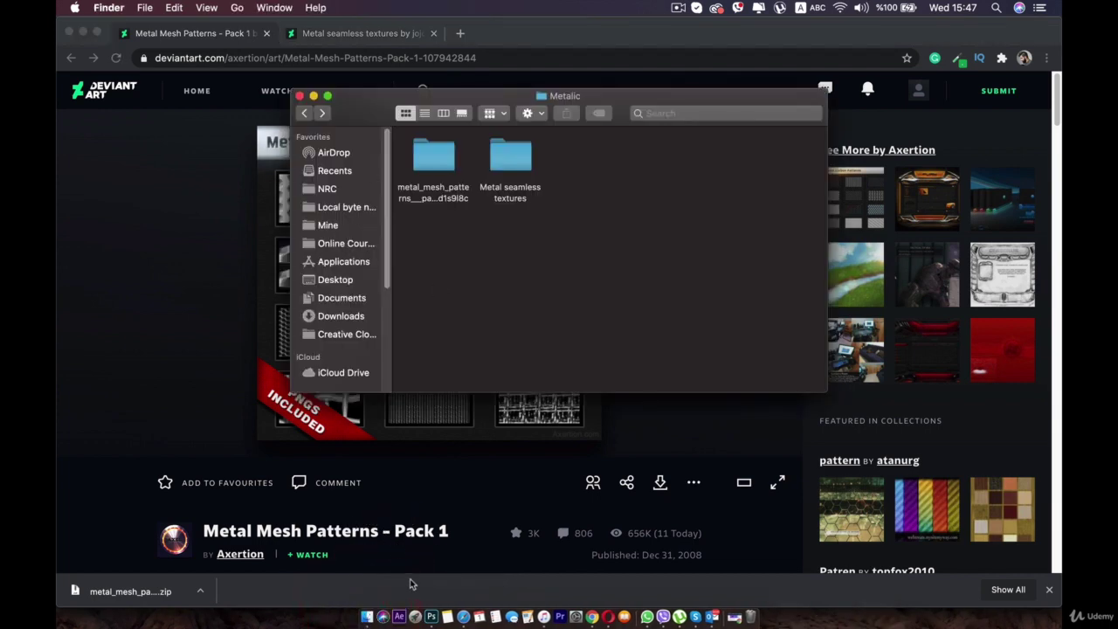
Switch to Photoshop and create a 1920 × 1080 pixel RGB document at 100 pixels/inch with a white background
left_click(430, 611)
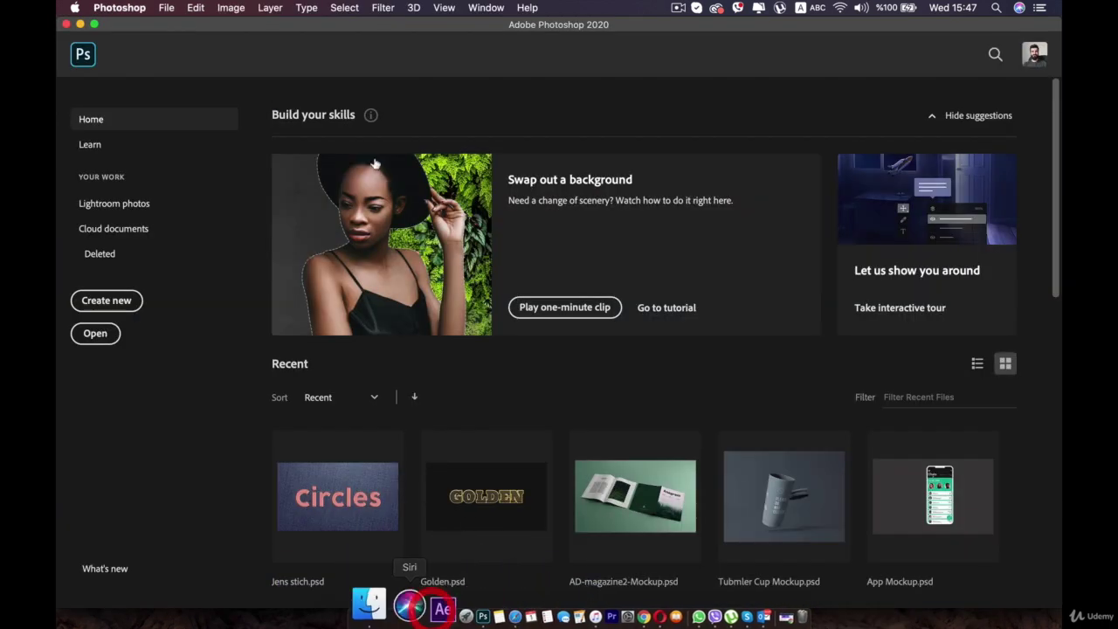
left_click(106, 301)
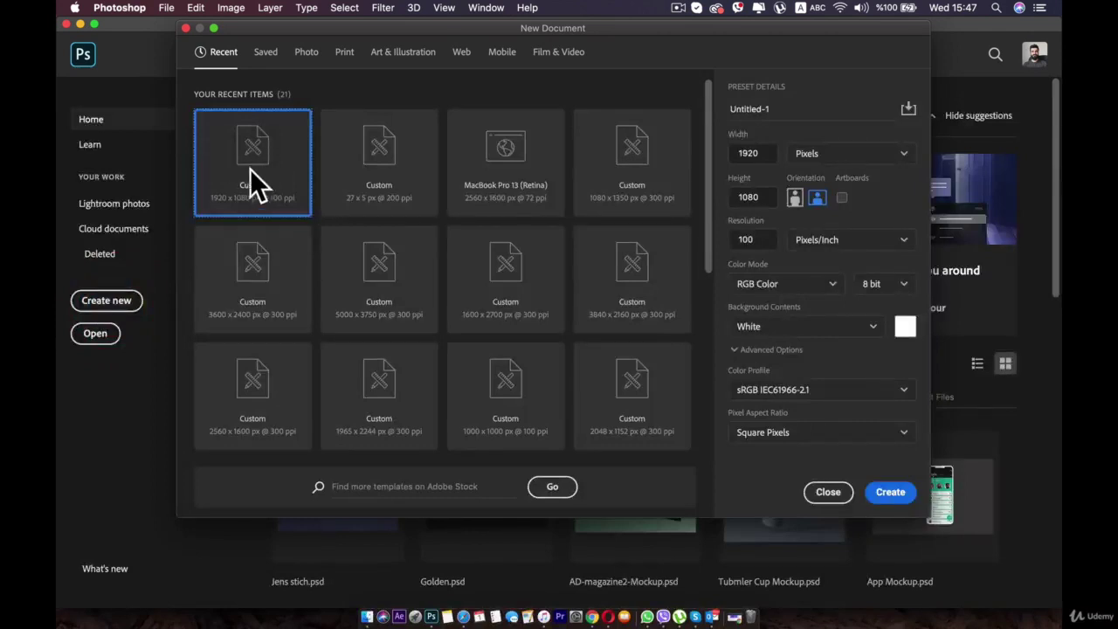
left_click(889, 492)
scroll(339, 356, "up", 3)
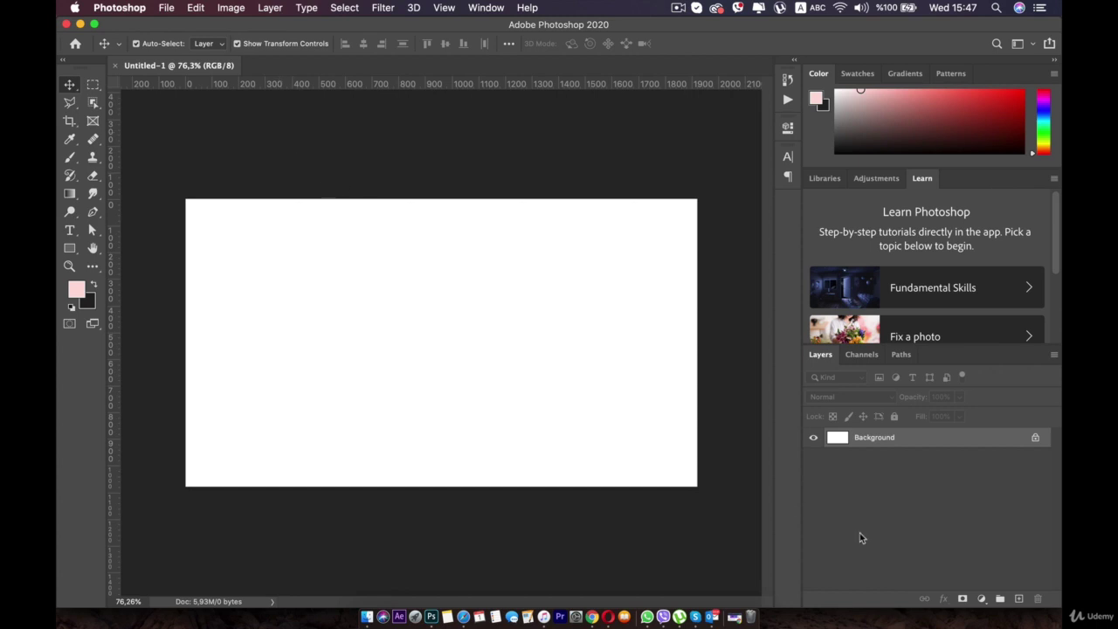
Add a gradient fill layer and start its gradient from the Foreground to Background preset in Basics
left_click(982, 599)
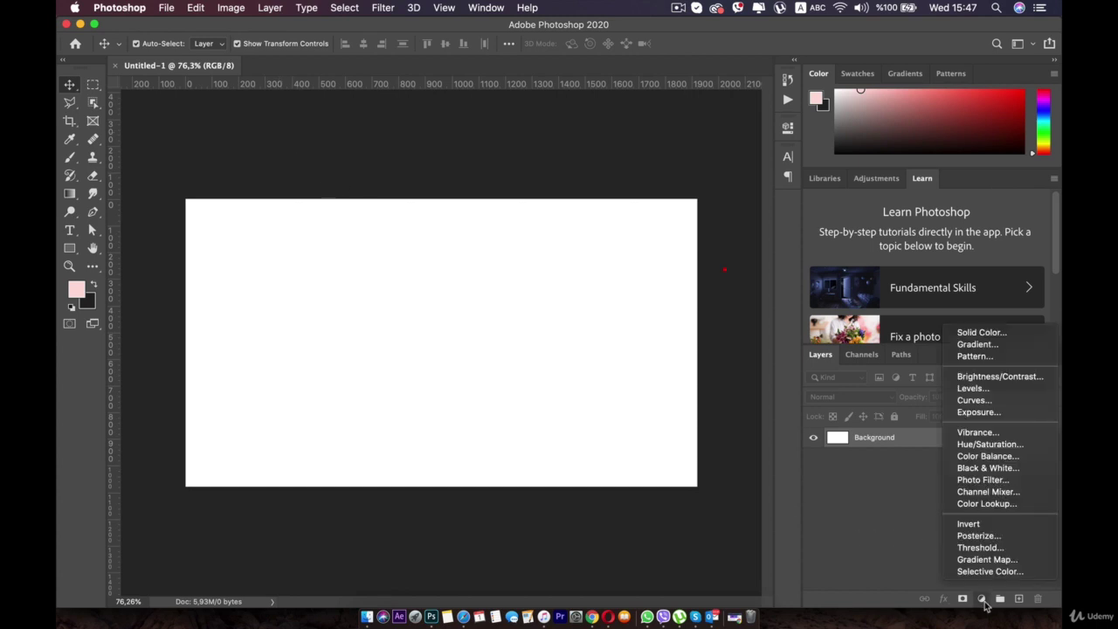
left_click(974, 344)
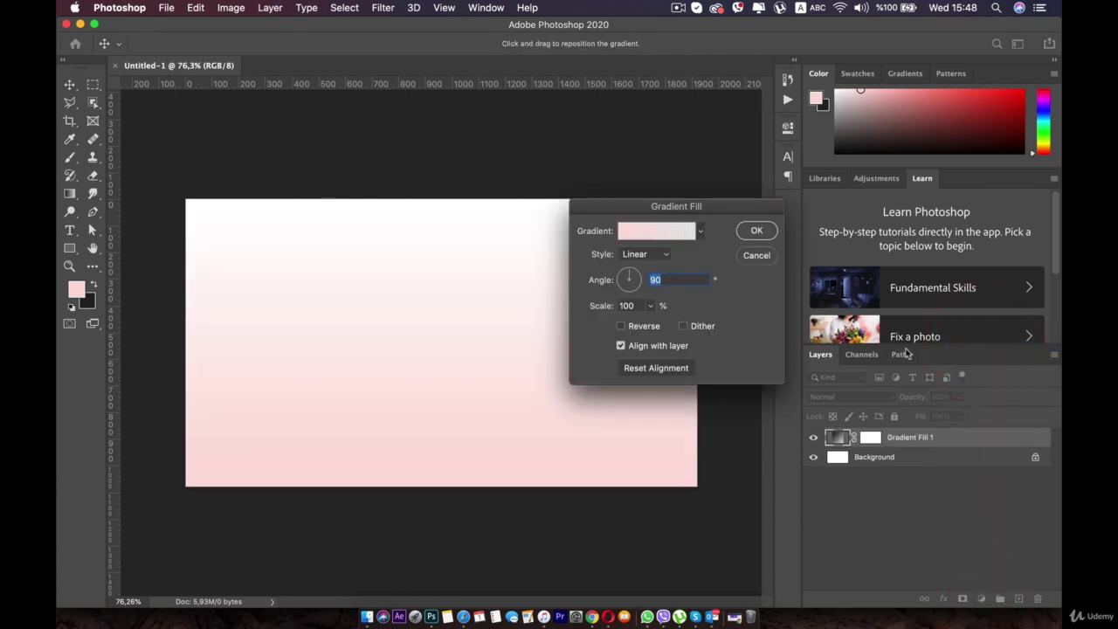
left_click(656, 230)
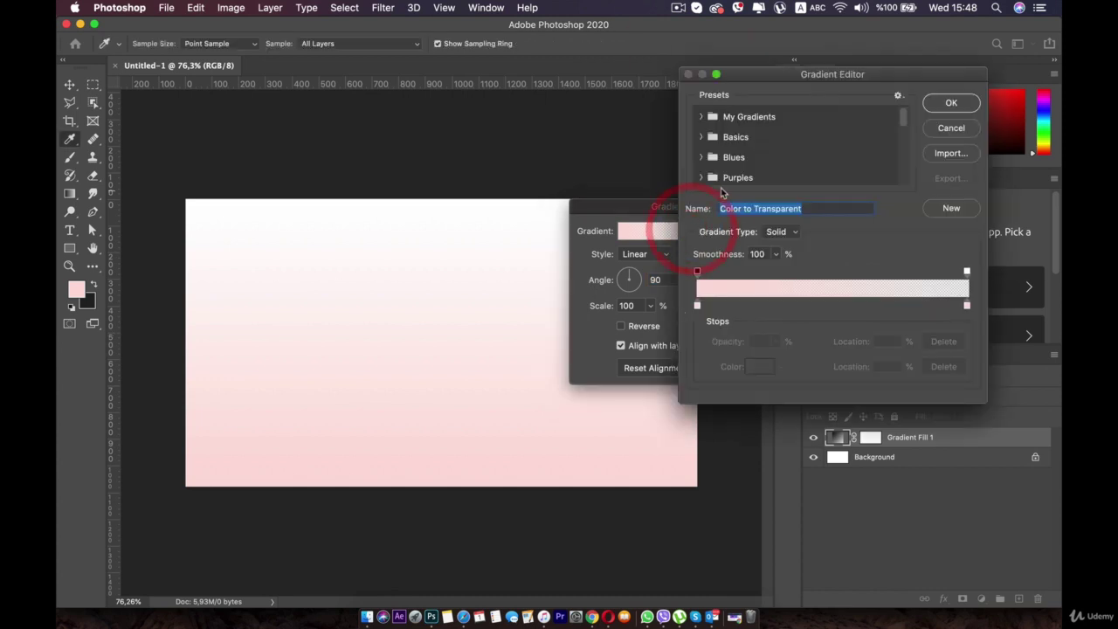
left_click(701, 139)
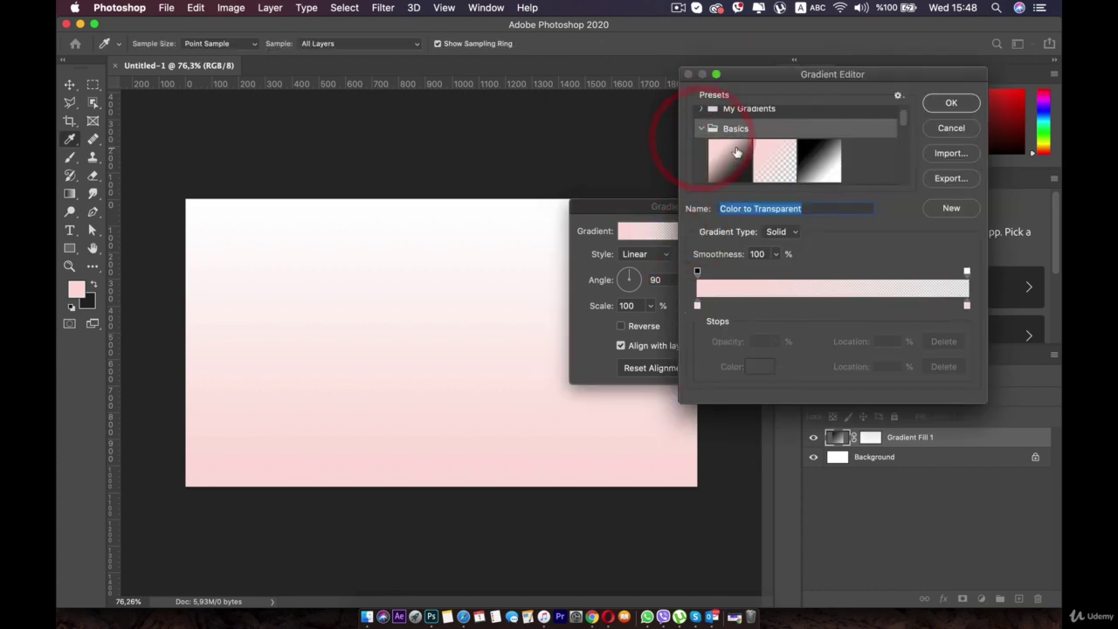
left_click(728, 154)
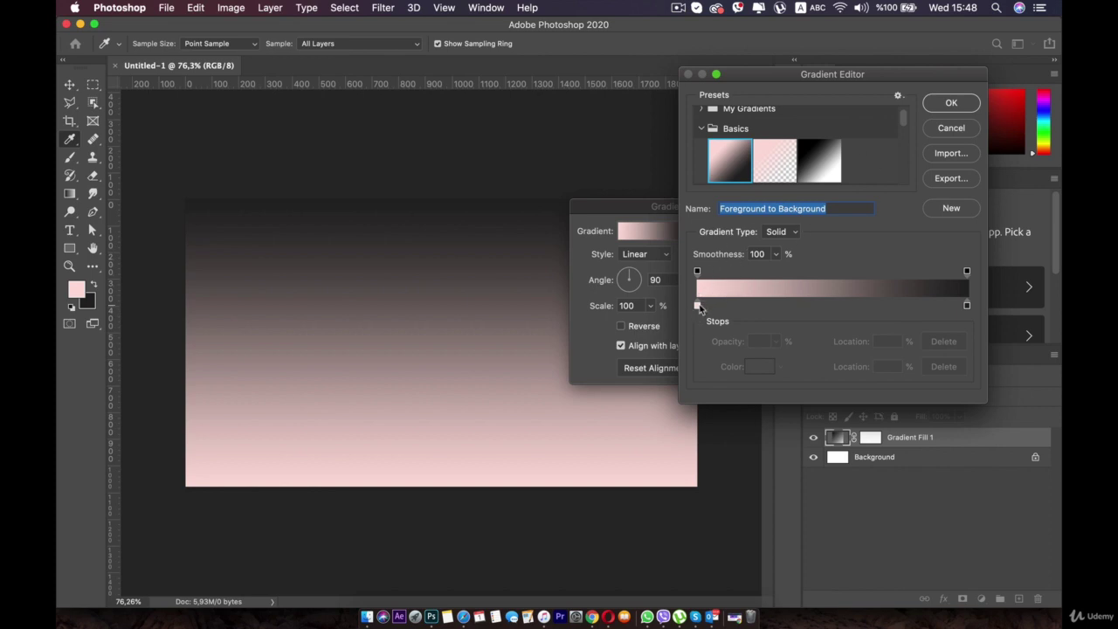
Set the gradient's starting colour stop to the grey-blue 54636b
double_click(697, 306)
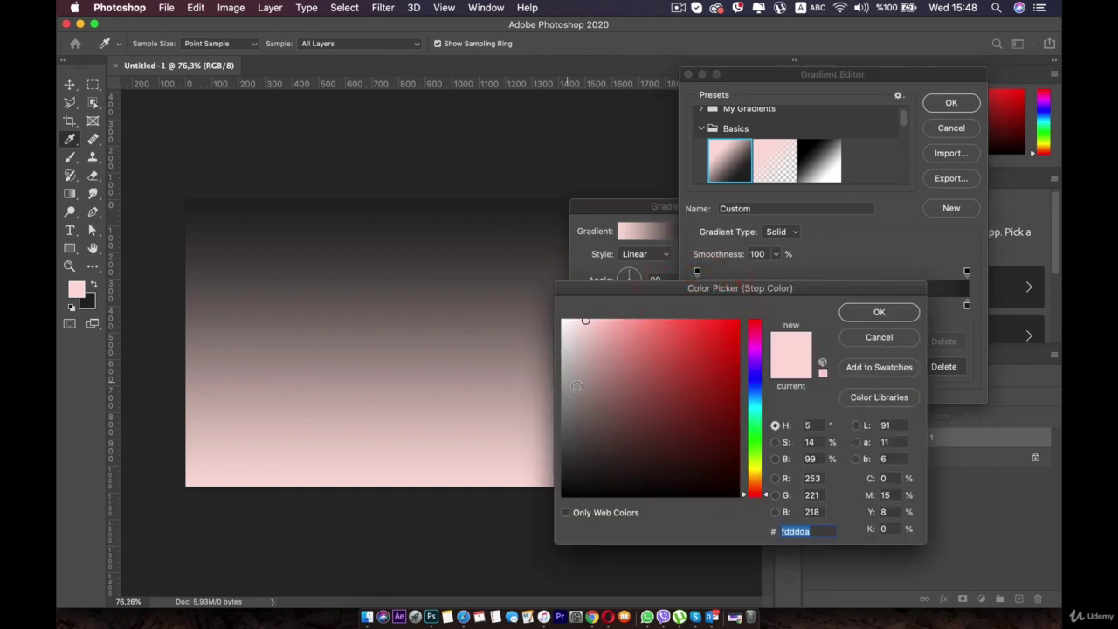
left_click(577, 401)
left_click(756, 365)
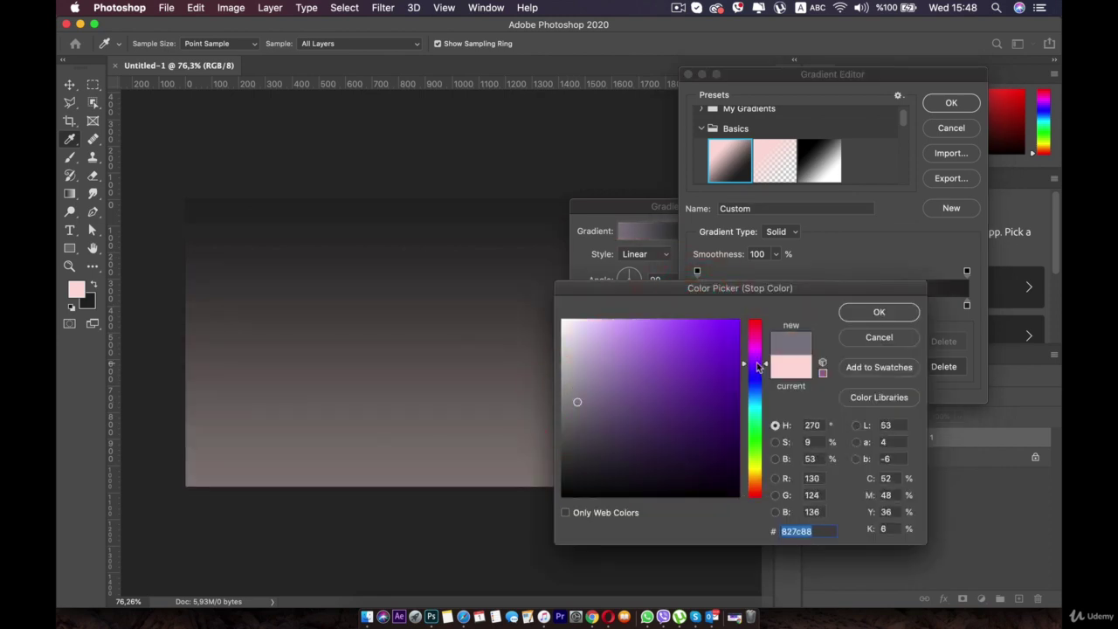
left_click_drag(757, 371, 760, 395)
mouse_move(590, 427)
left_mouse_down()
mouse_move(591, 440)
mouse_move(623, 436)
mouse_move(593, 422)
left_mouse_up()
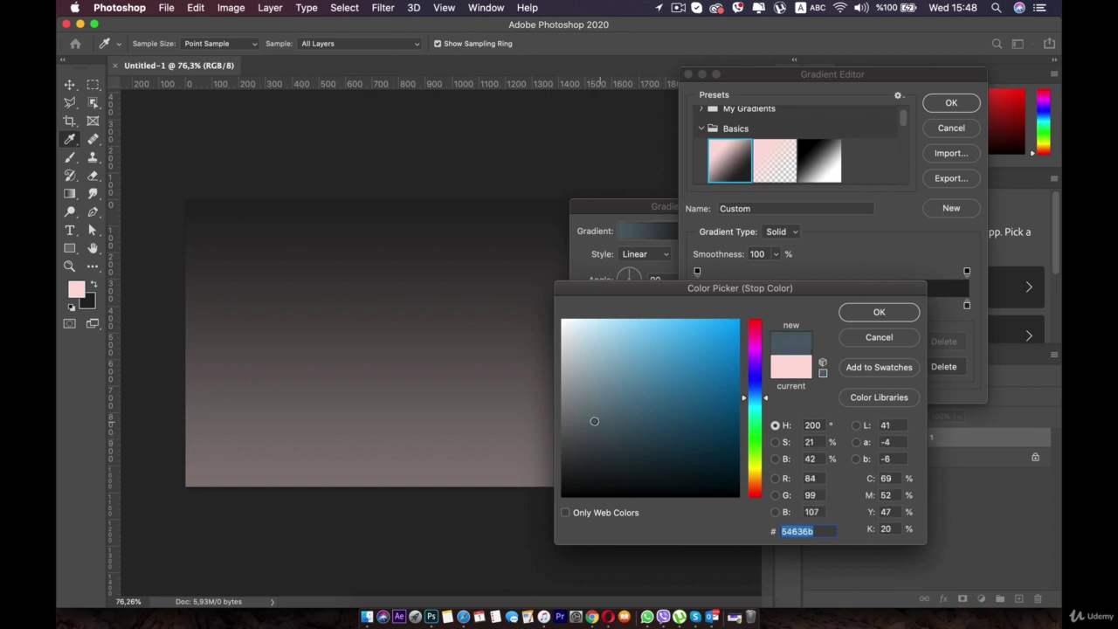
left_click(877, 312)
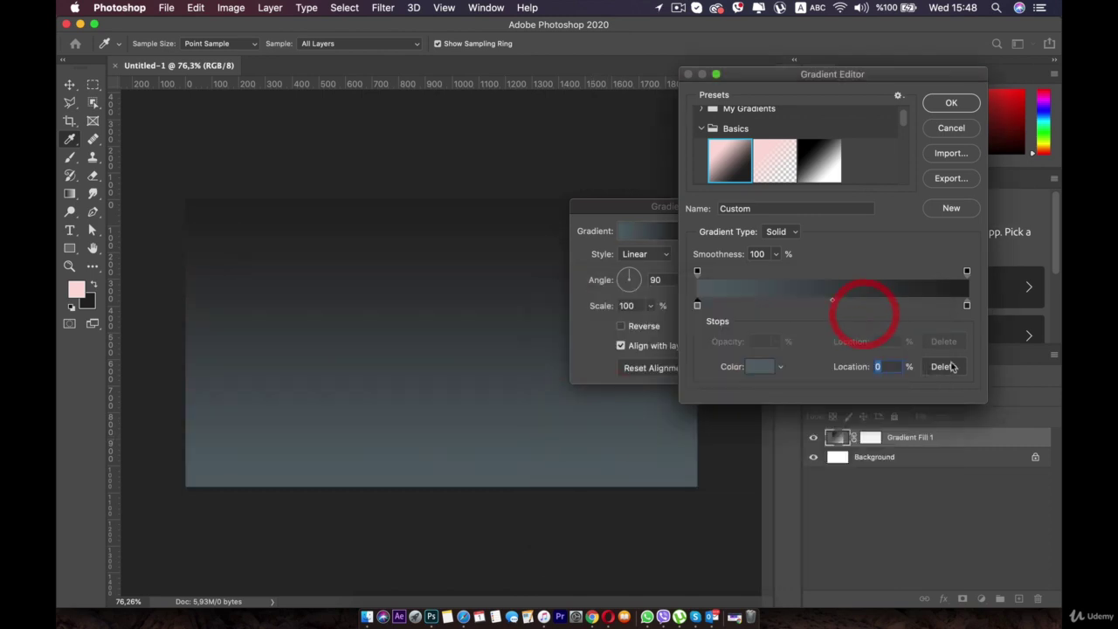
Set the gradient's end colour stop to the dark teal 0c2125 and accept the edited gradient
left_click(966, 306)
double_click(966, 305)
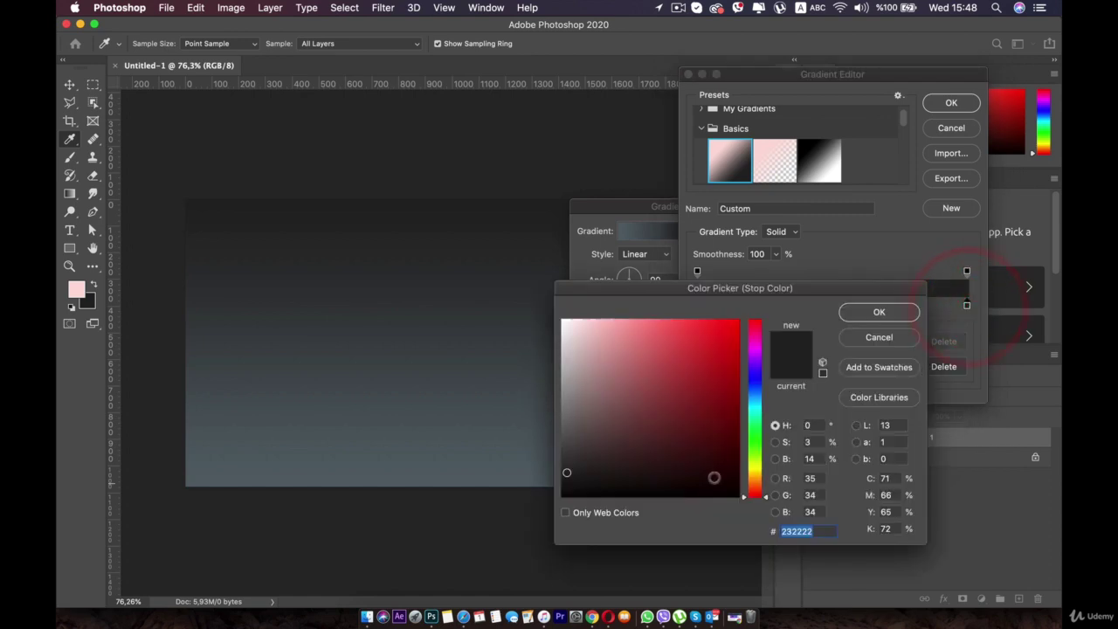
left_click_drag(755, 379, 752, 402)
left_click(713, 457)
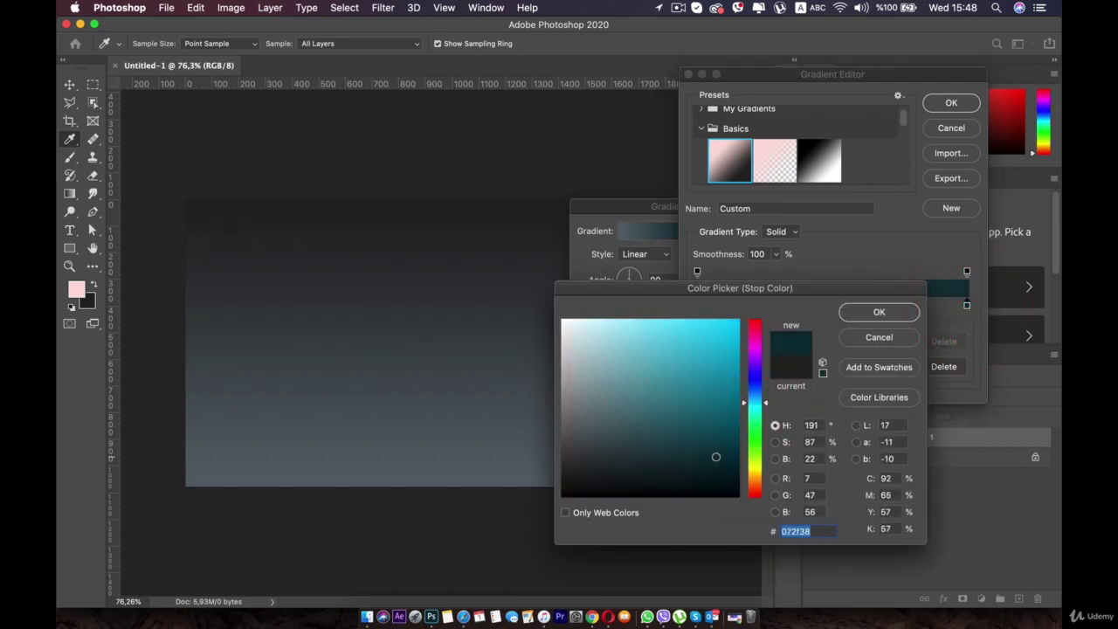
left_click_drag(713, 457, 683, 469)
left_click(860, 311)
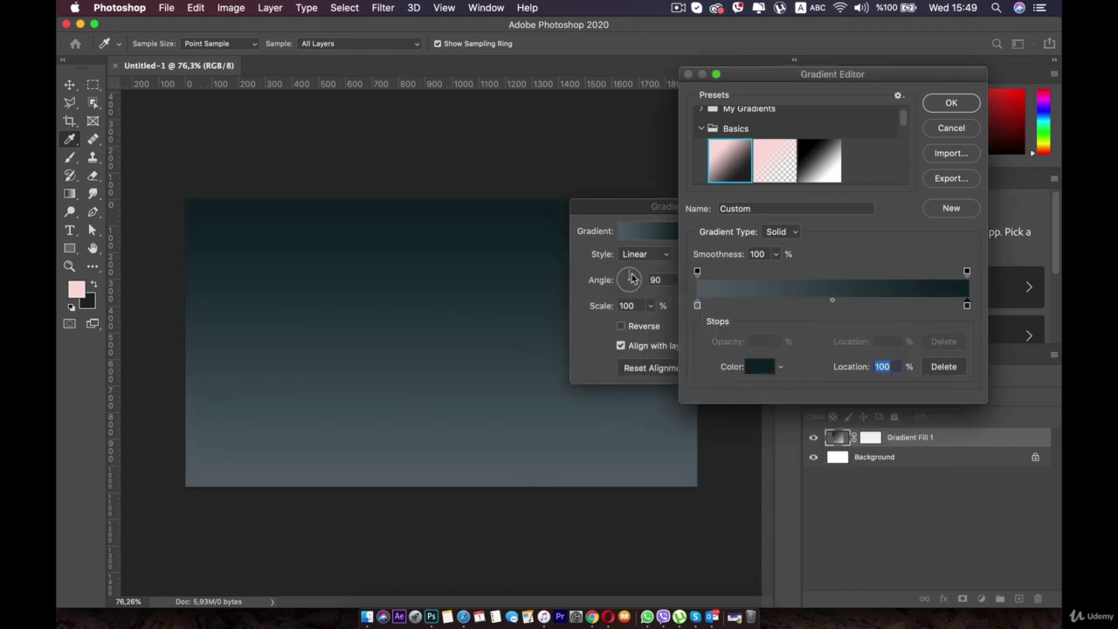
left_click(955, 104)
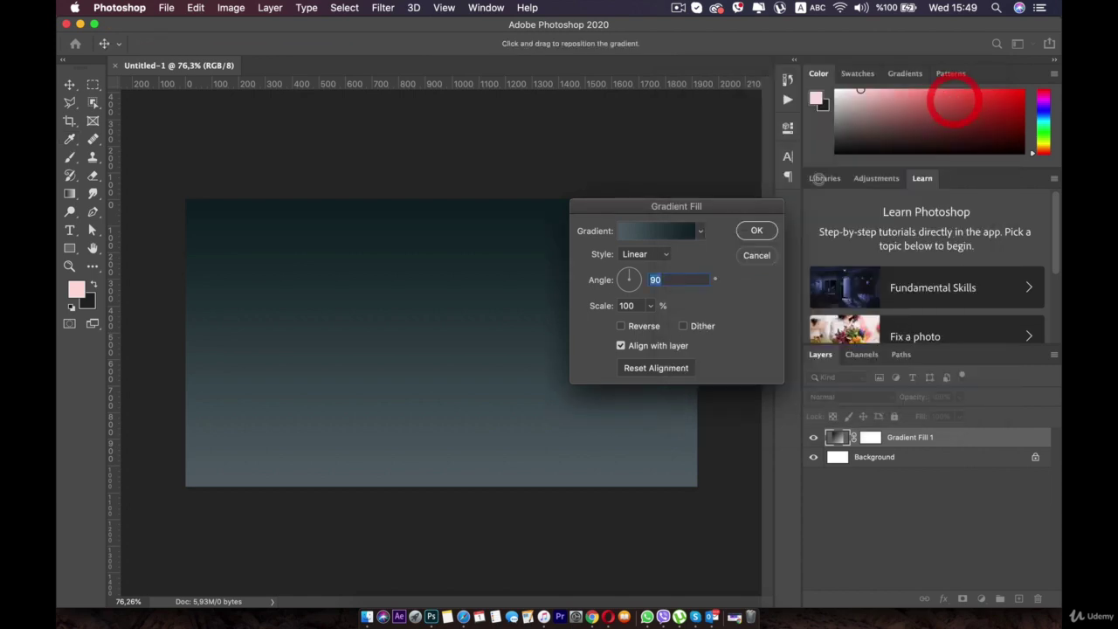
Change the gradient fill to Radial style and set its scale to 188%
left_click(638, 254)
left_click(641, 265)
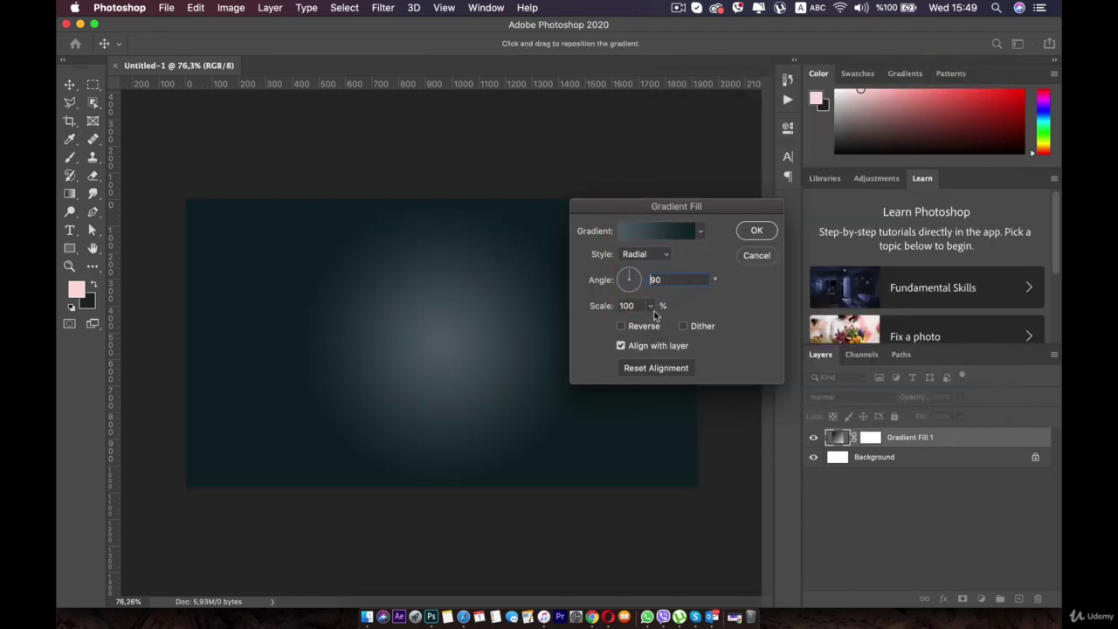
left_click_drag(651, 306, 659, 325)
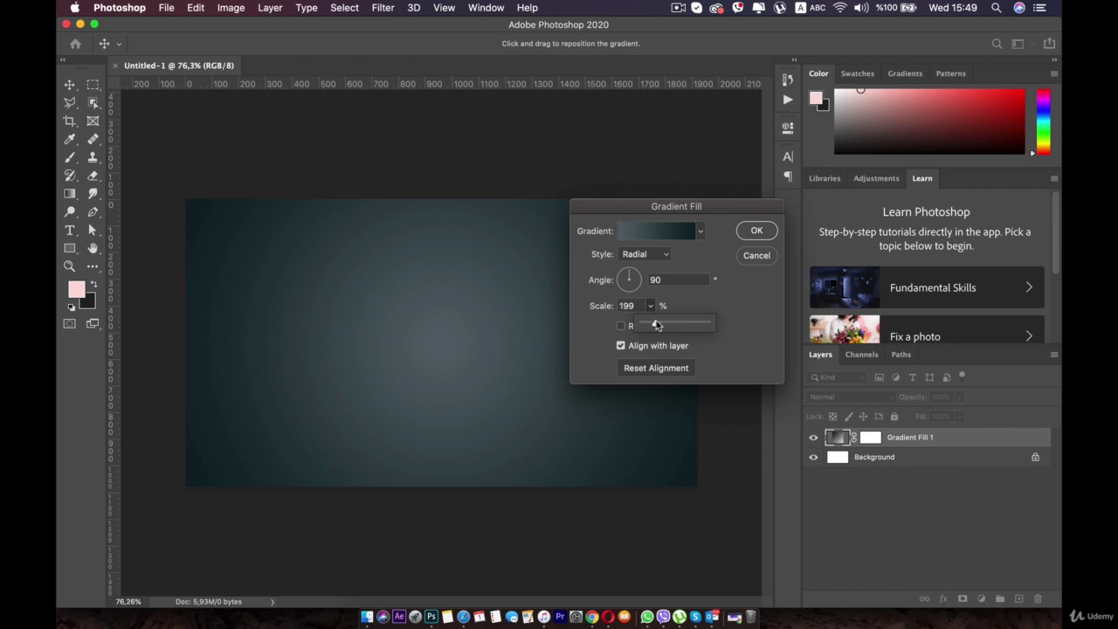
left_click_drag(656, 325, 655, 325)
left_click(673, 262)
left_click(698, 234)
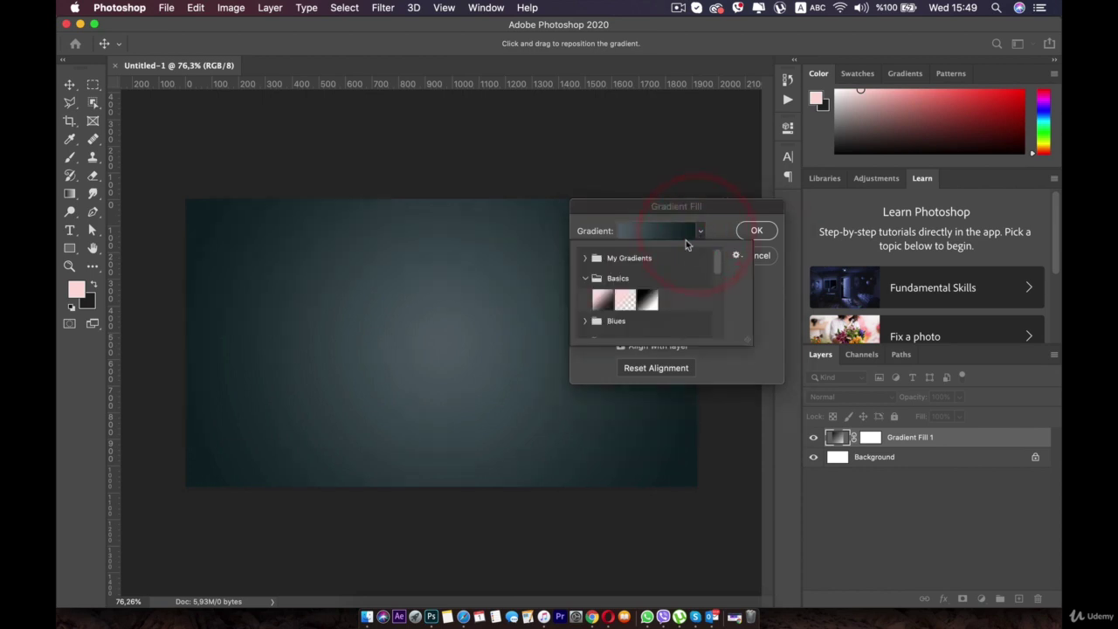
left_click(778, 301)
Recolour the gradient's end stop from teal to a dark navy blue and apply the gradient fill
left_click(662, 231)
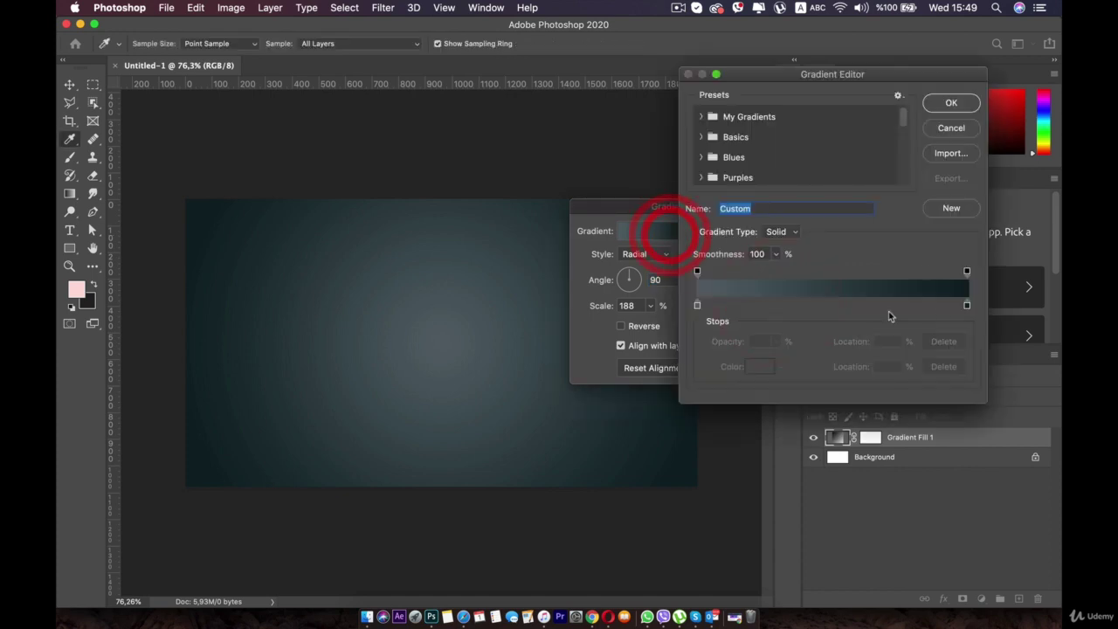
double_click(967, 305)
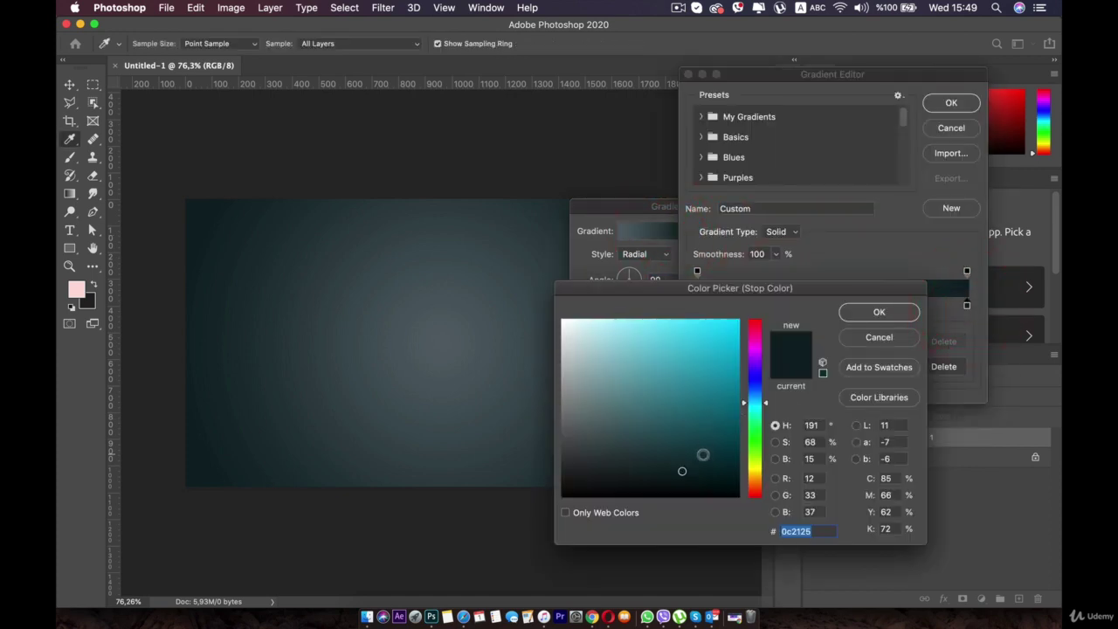
left_click_drag(703, 456, 694, 470)
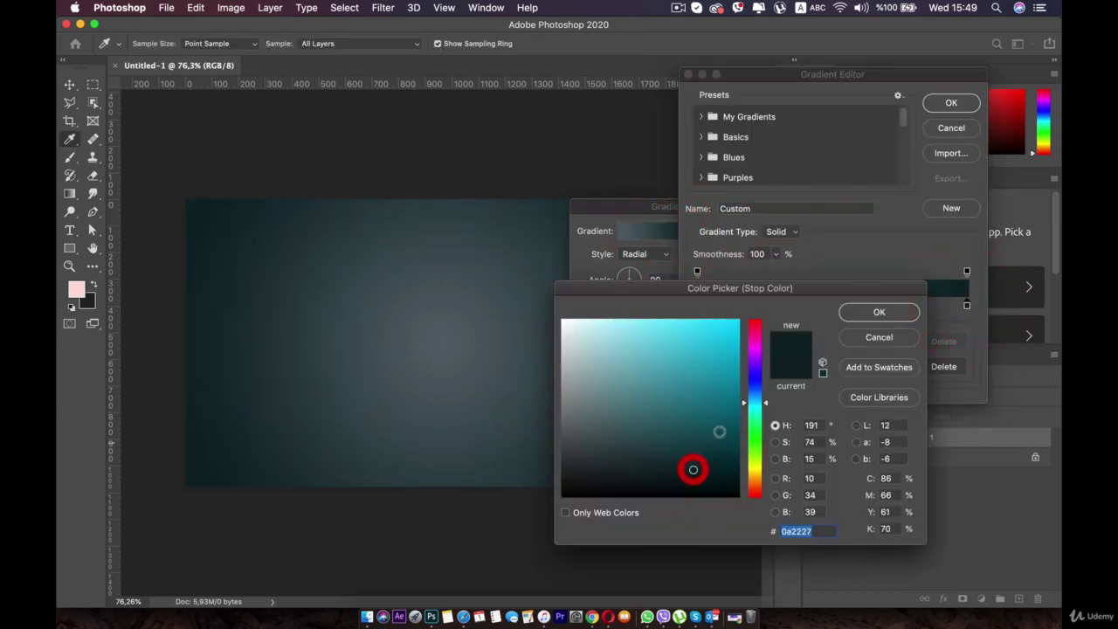
mouse_move(752, 402)
left_mouse_down()
mouse_move(755, 385)
mouse_move(751, 417)
mouse_move(754, 394)
left_mouse_up()
left_click(879, 312)
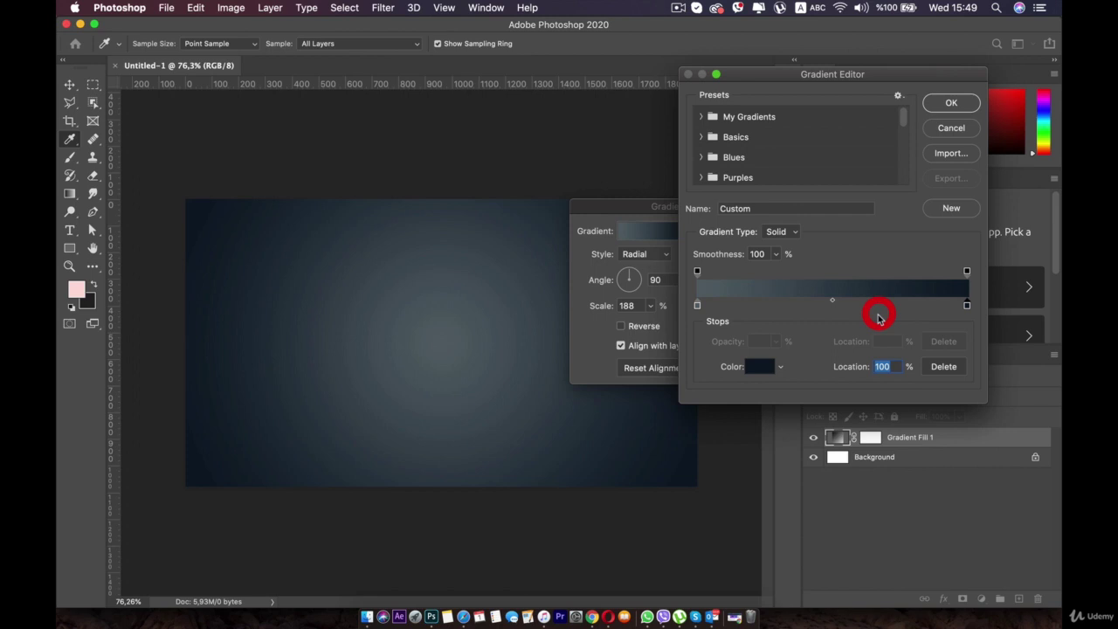
left_click(956, 105)
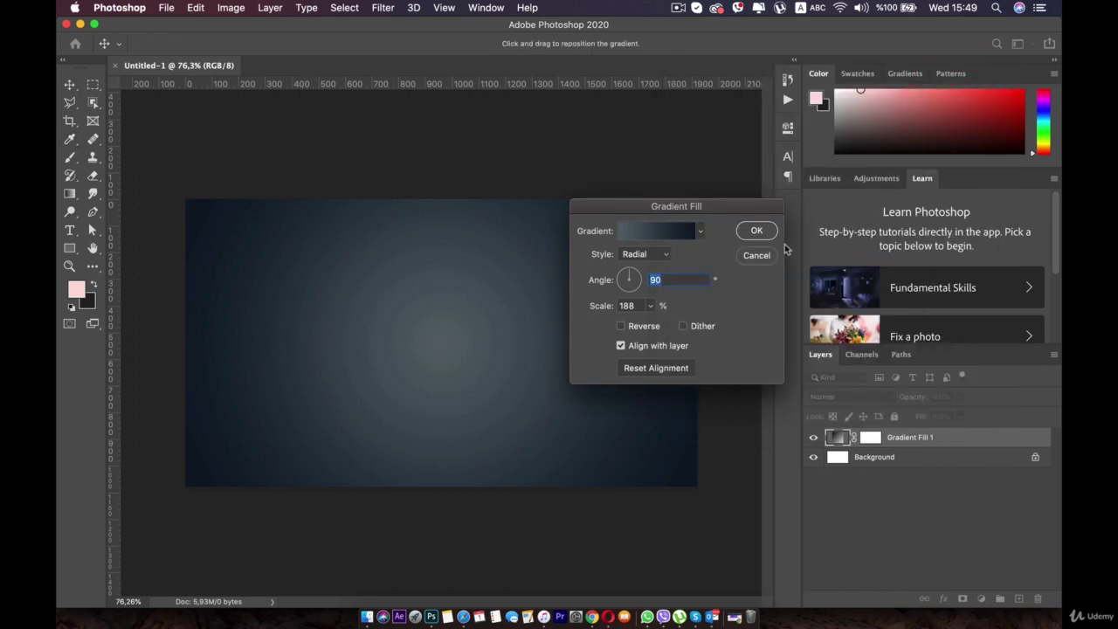
left_click(757, 231)
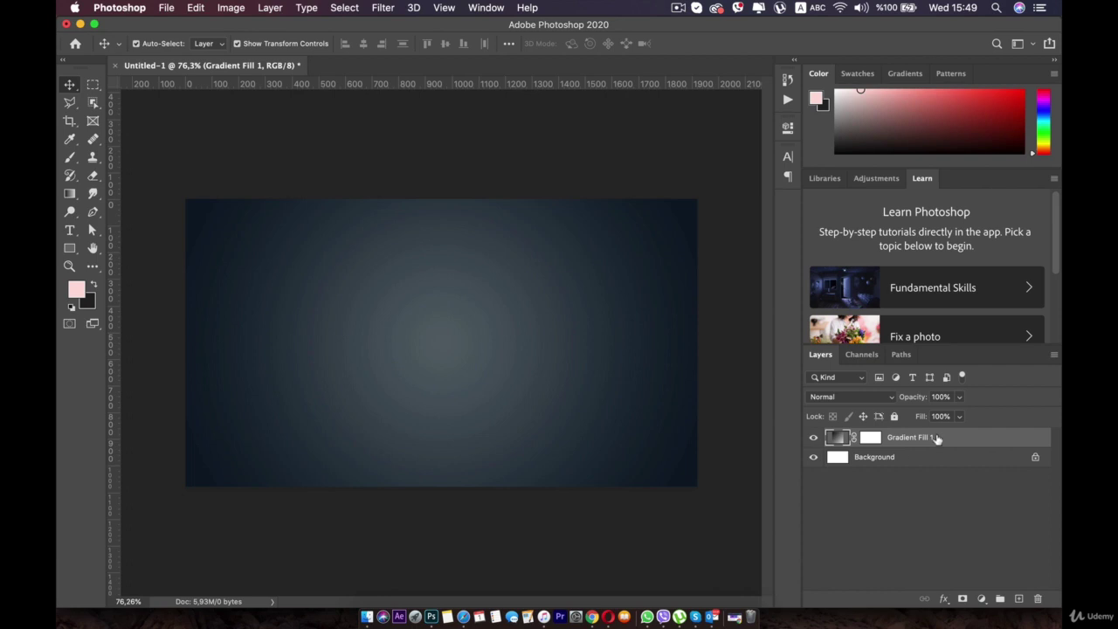
Add a pattern fill layer above the gradient and browse the Meta Mesh Patterns (pack 1) group
left_click(981, 600)
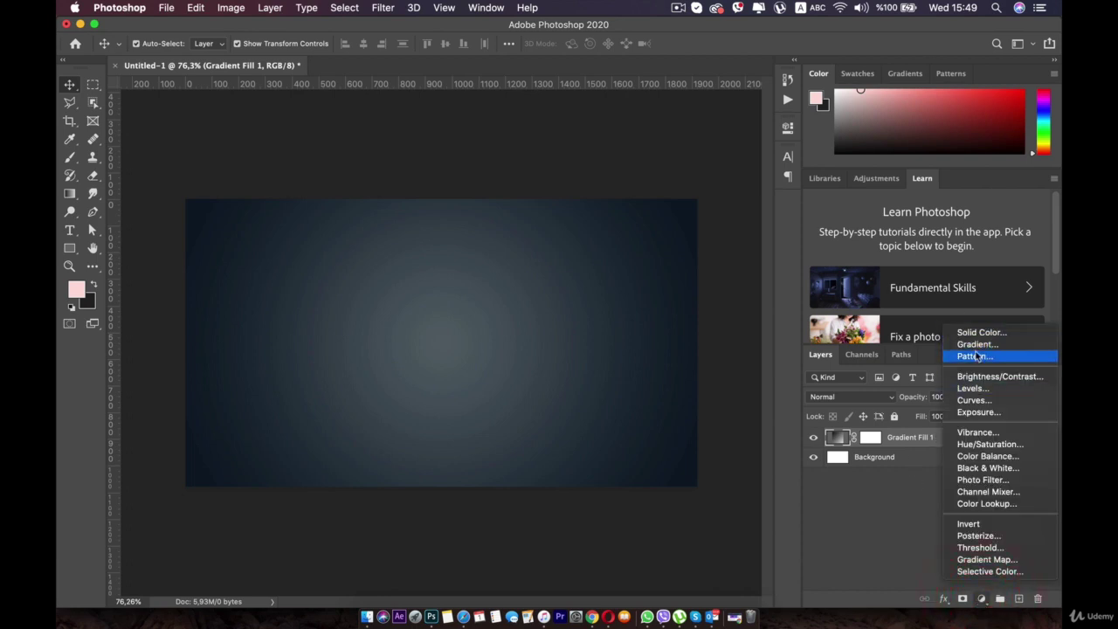
left_click(975, 356)
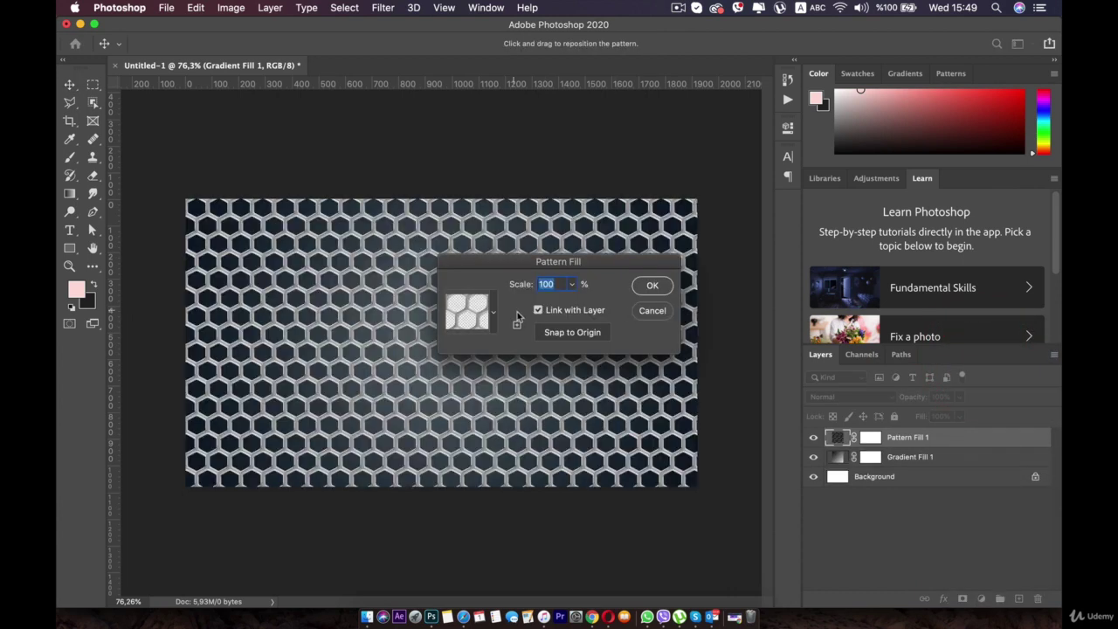
left_click(491, 316)
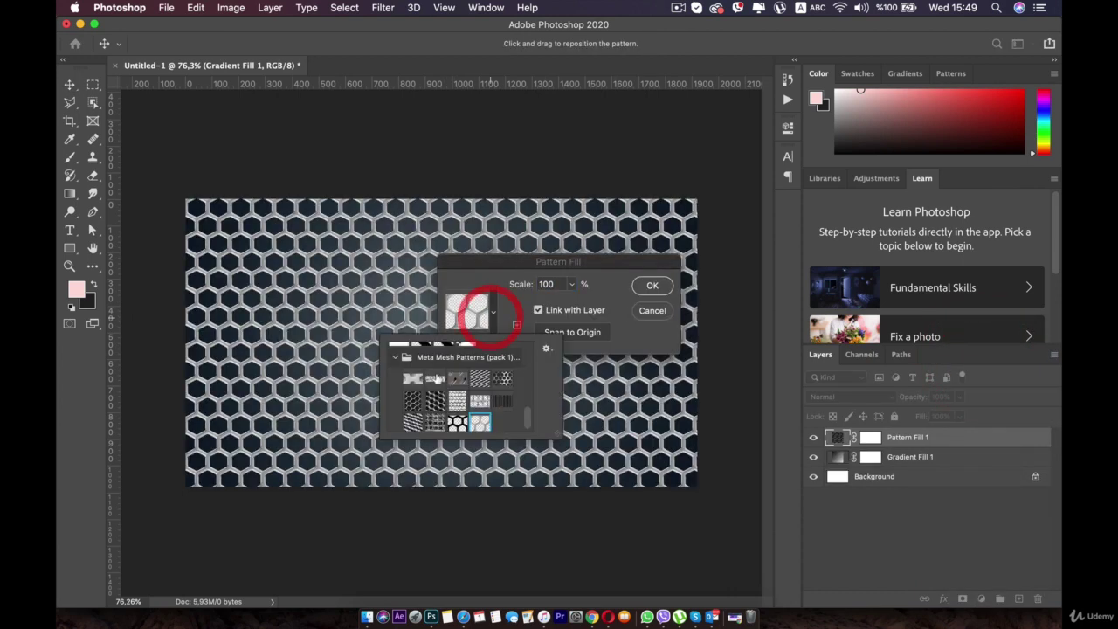
scroll(445, 401, "up", 3)
scroll(447, 411, "down", 2)
scroll(503, 400, "down", 1)
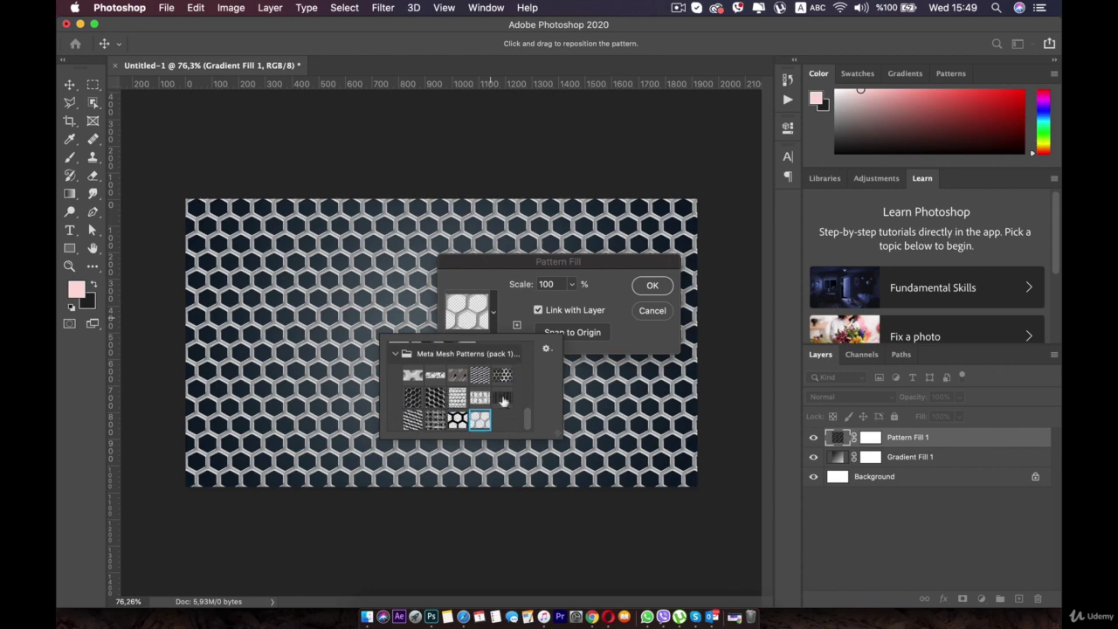
left_click(547, 350)
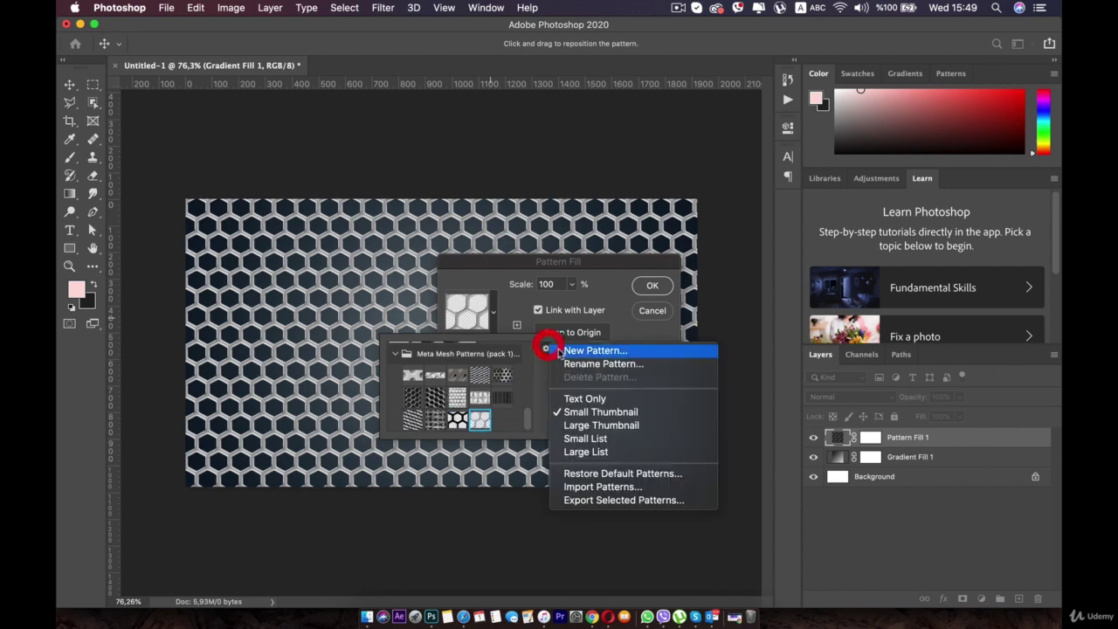
left_click(602, 489)
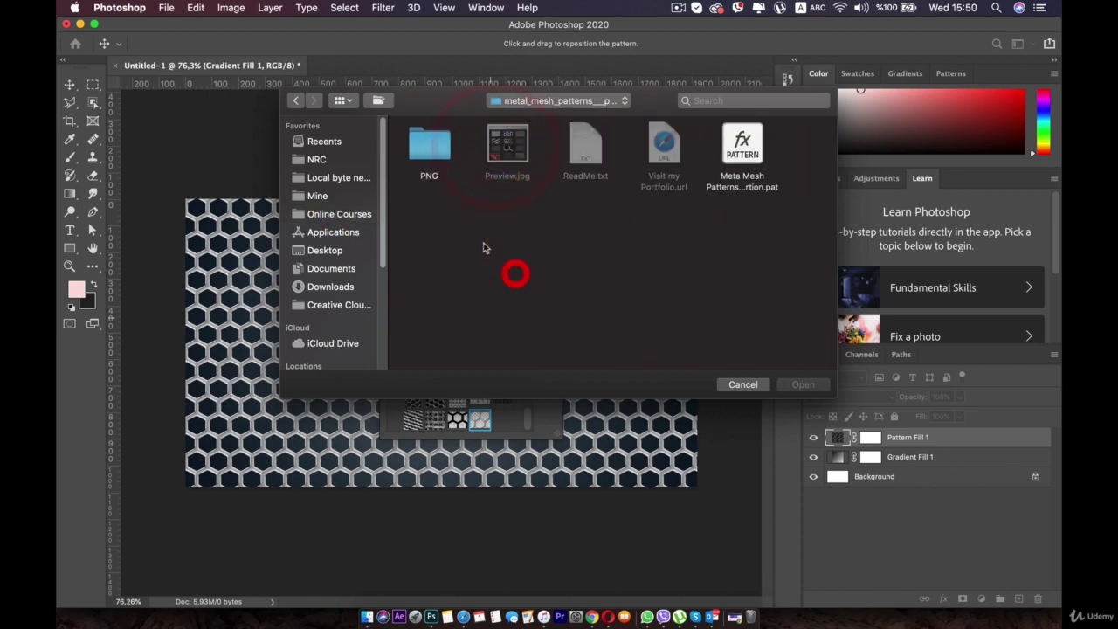
left_click(723, 147)
left_click(801, 384)
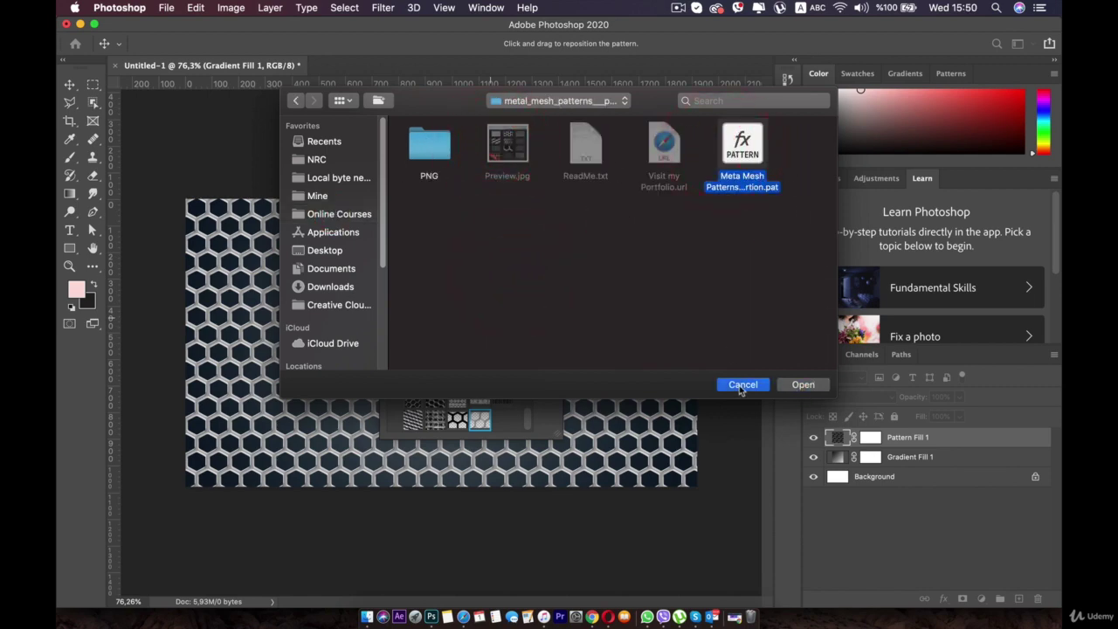
Choose the fine dark hexagonal mesh from Meta Mesh Patterns (pack 1) and apply the pattern fill
scroll(497, 372, "up", 2)
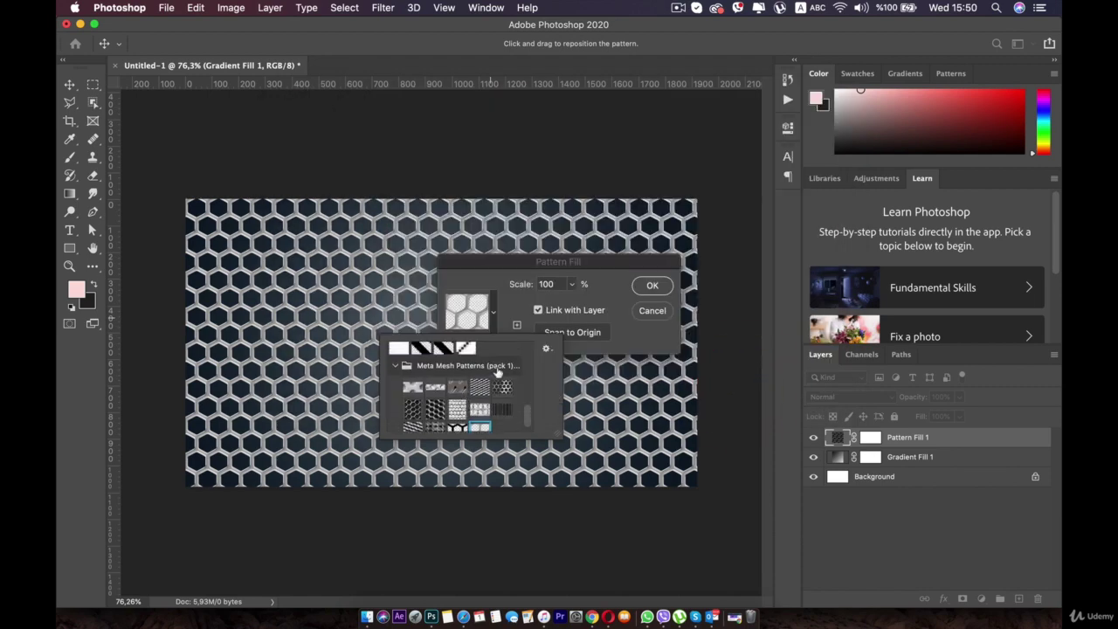
left_click(412, 411)
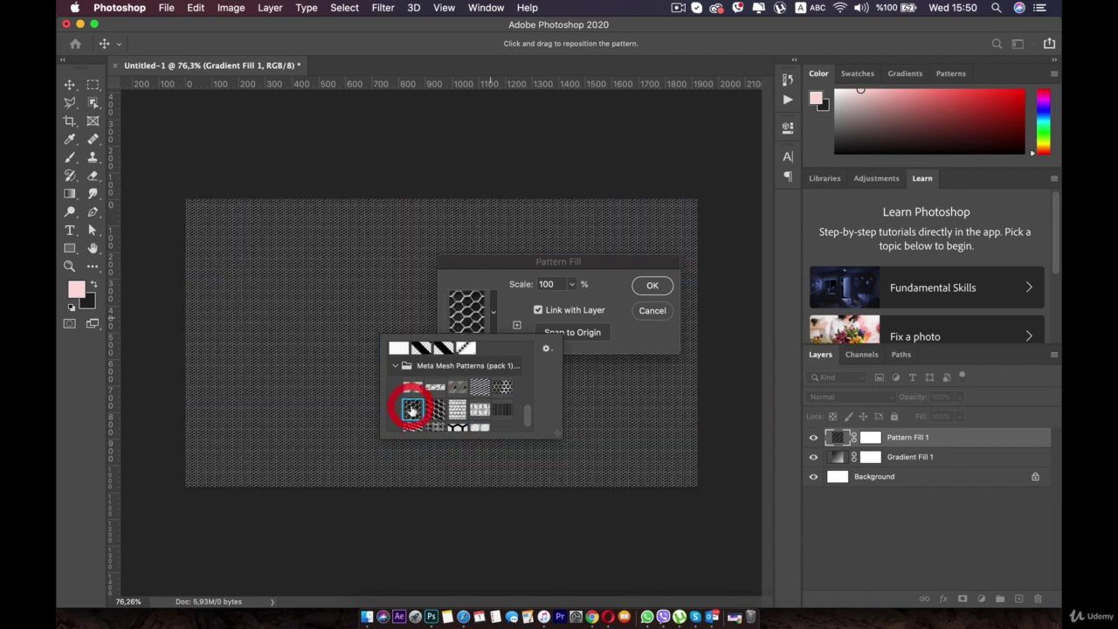
left_click(639, 337)
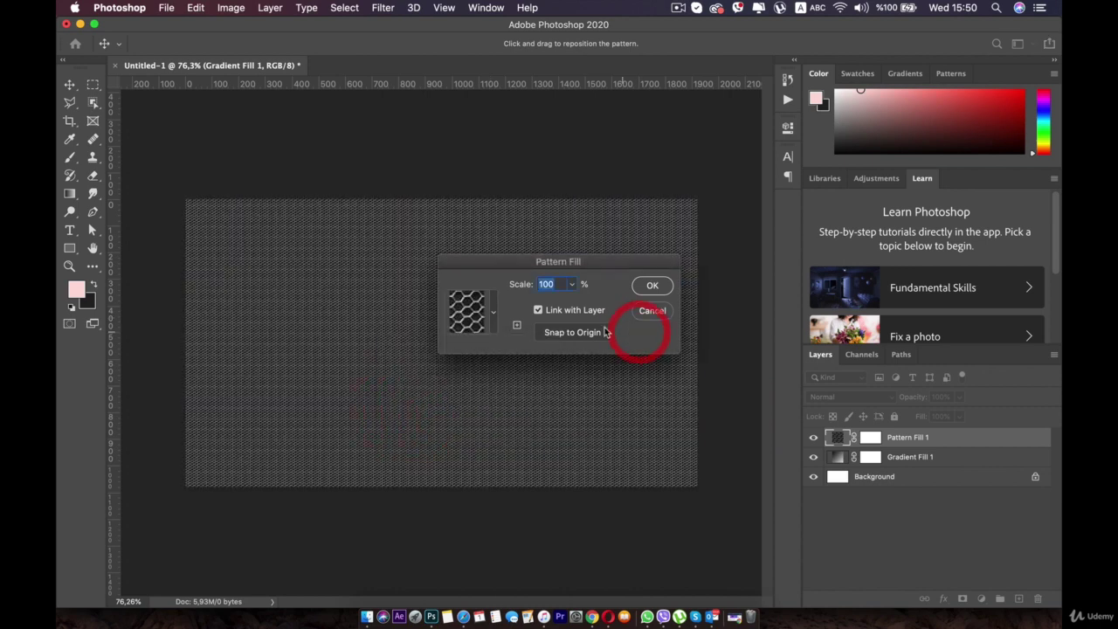
left_click(655, 284)
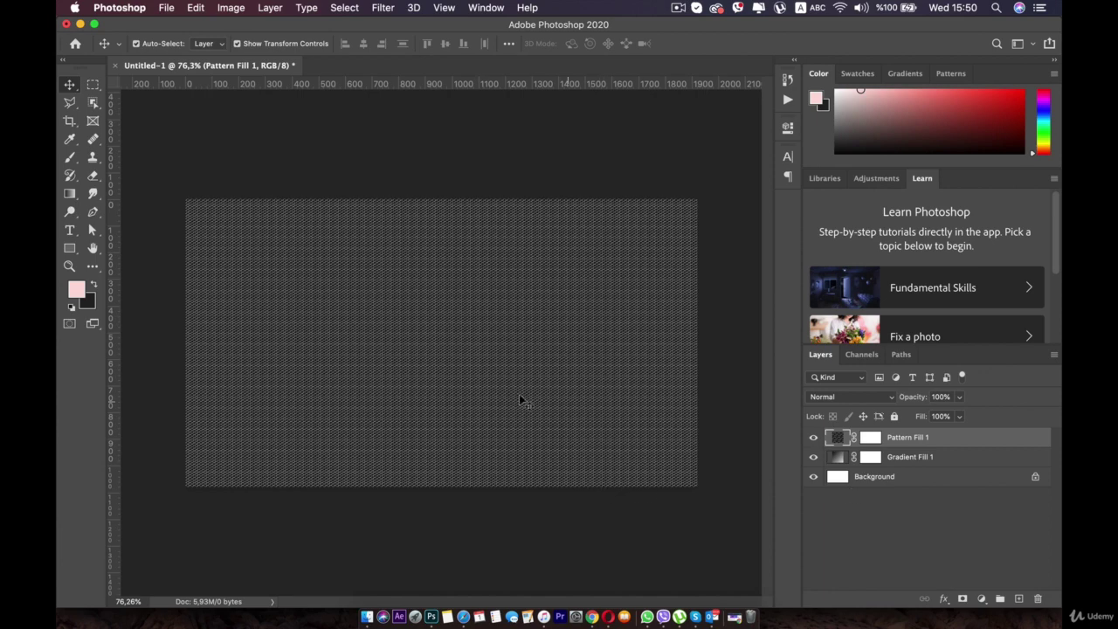
Set the pattern fill layer's blend mode to Multiply
left_click(960, 436)
left_click(935, 456)
left_click(956, 436)
left_click(882, 398)
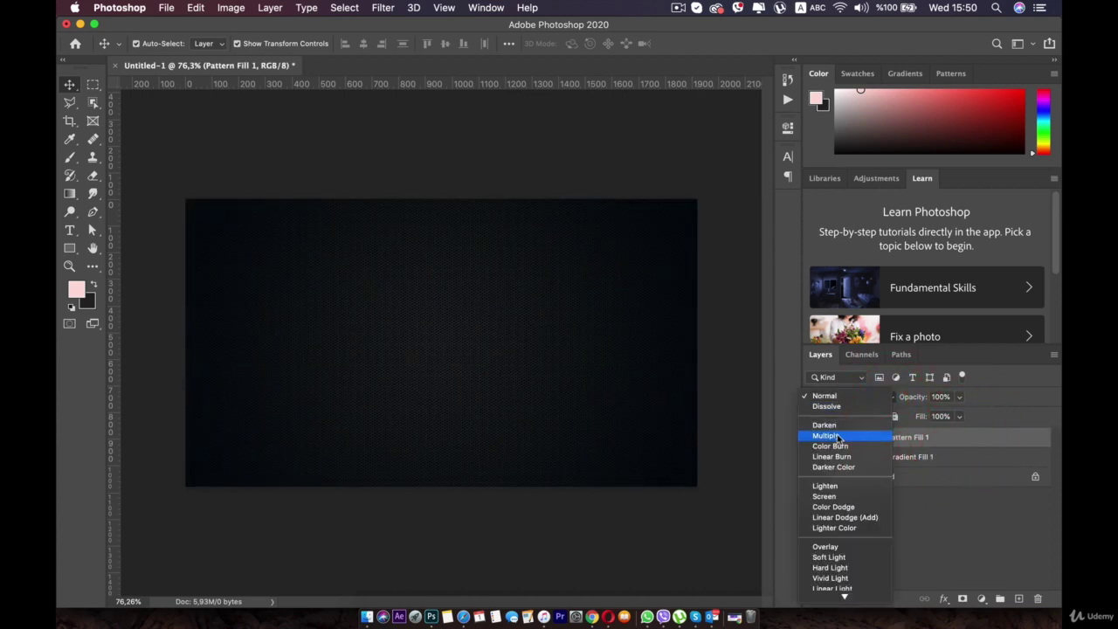
left_click(837, 437)
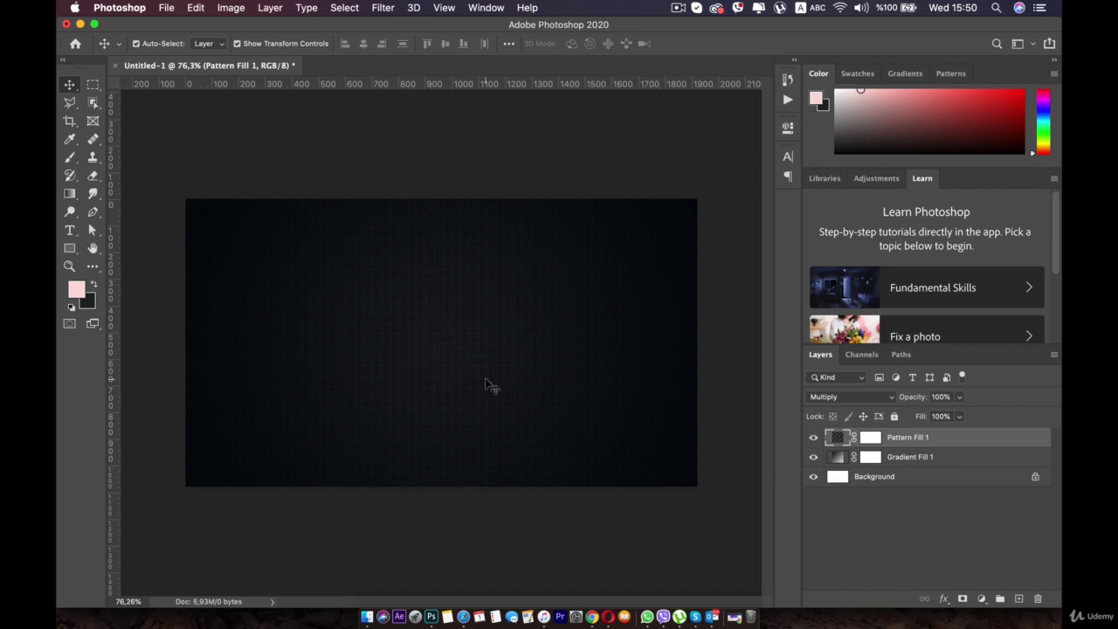
Set the mesh pattern fill's scale to 122% and apply it
double_click(832, 439)
left_click(574, 284)
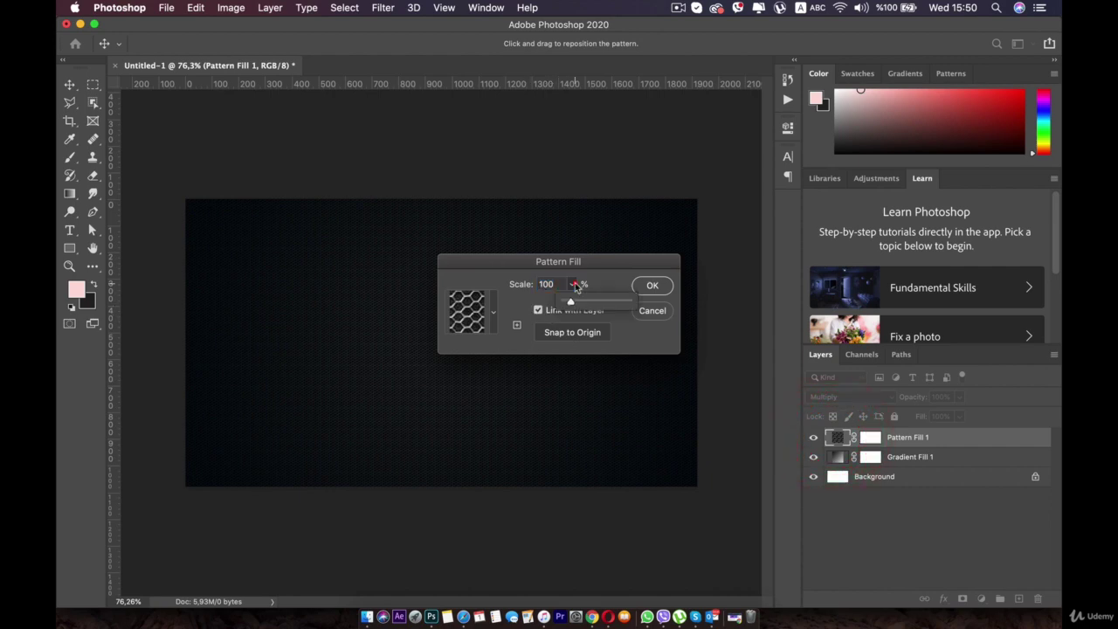
left_click_drag(569, 301, 572, 302)
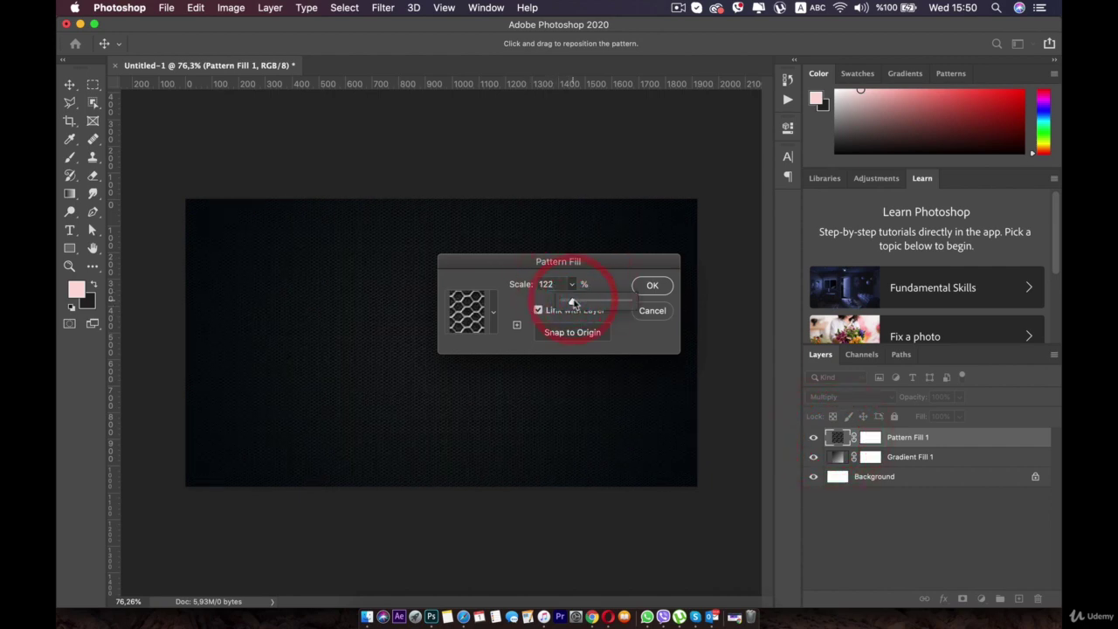
left_click(650, 287)
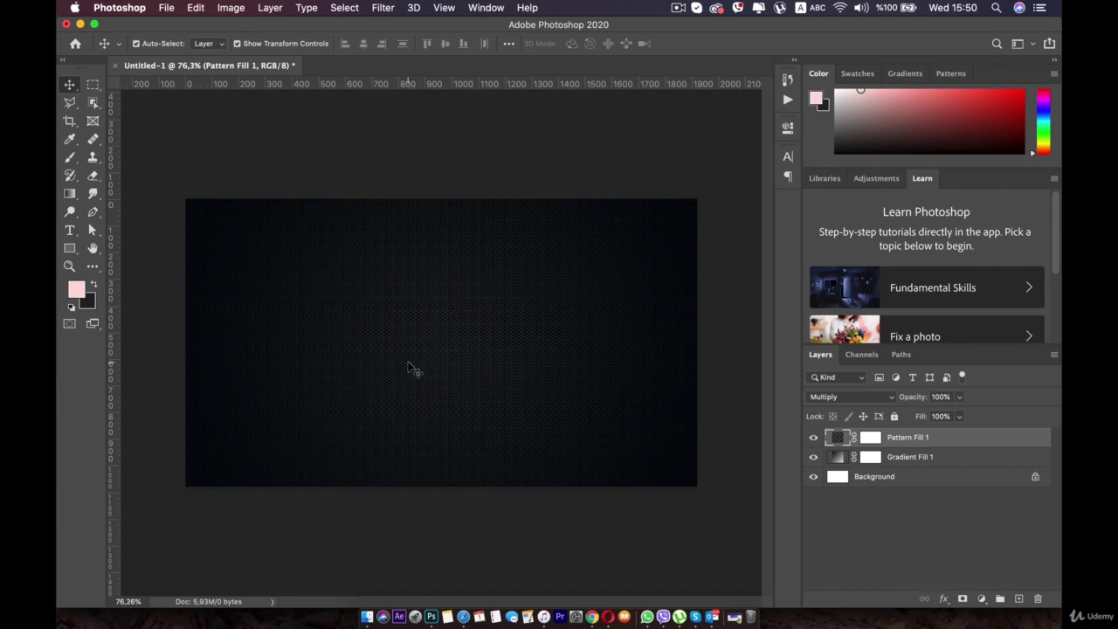
Add the text METALIC in Cocogoose Regular and move it to the middle of the canvas
left_click(72, 231)
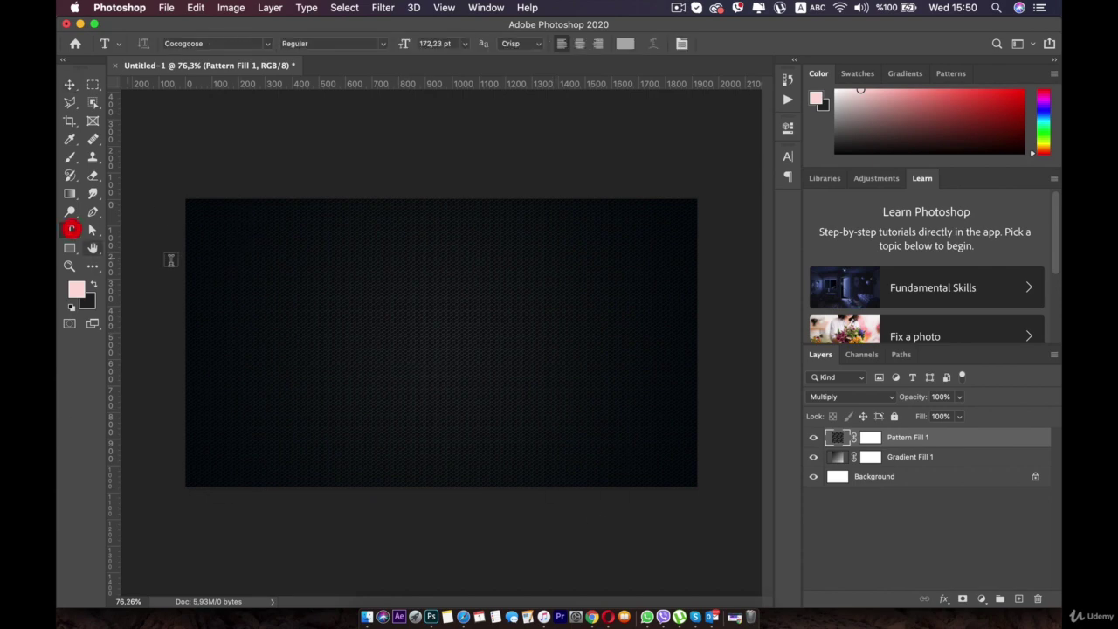
left_click(168, 44)
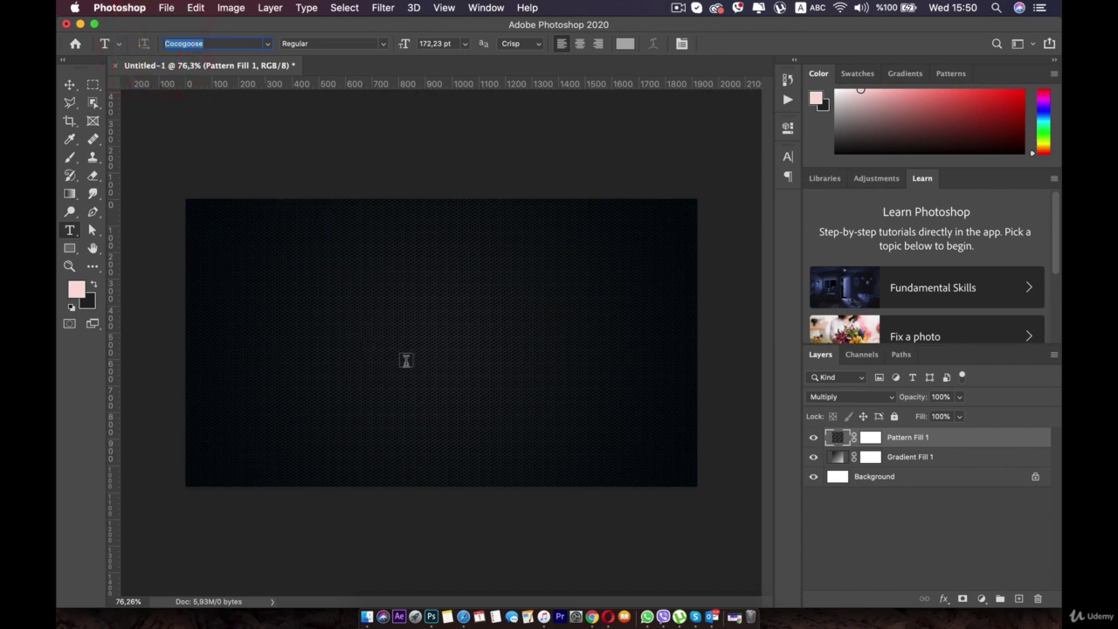
left_click(406, 361)
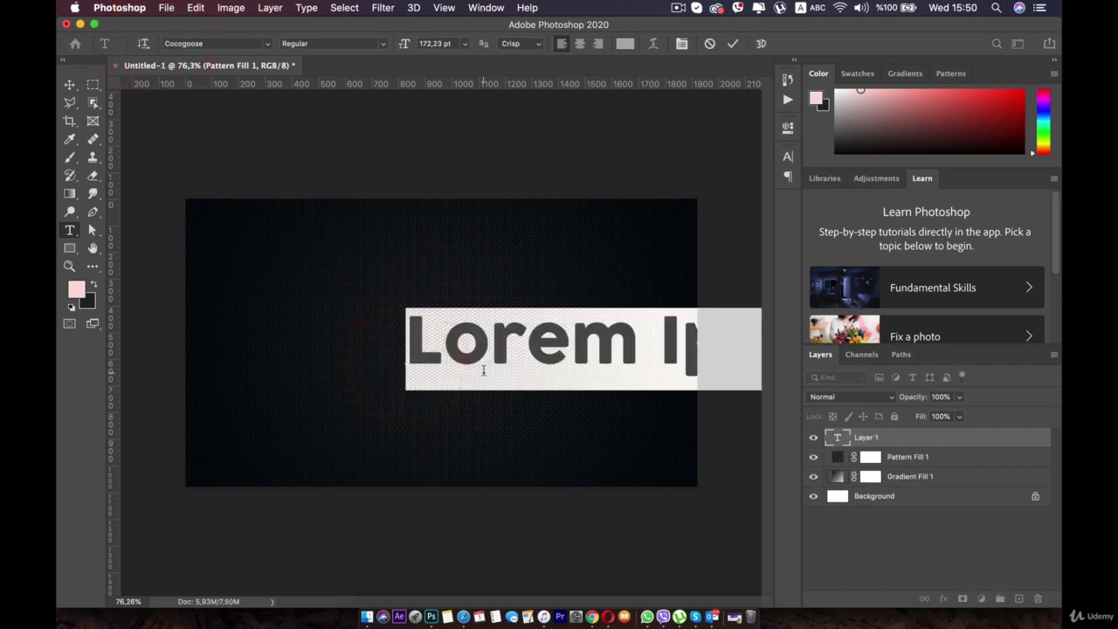
type("M")
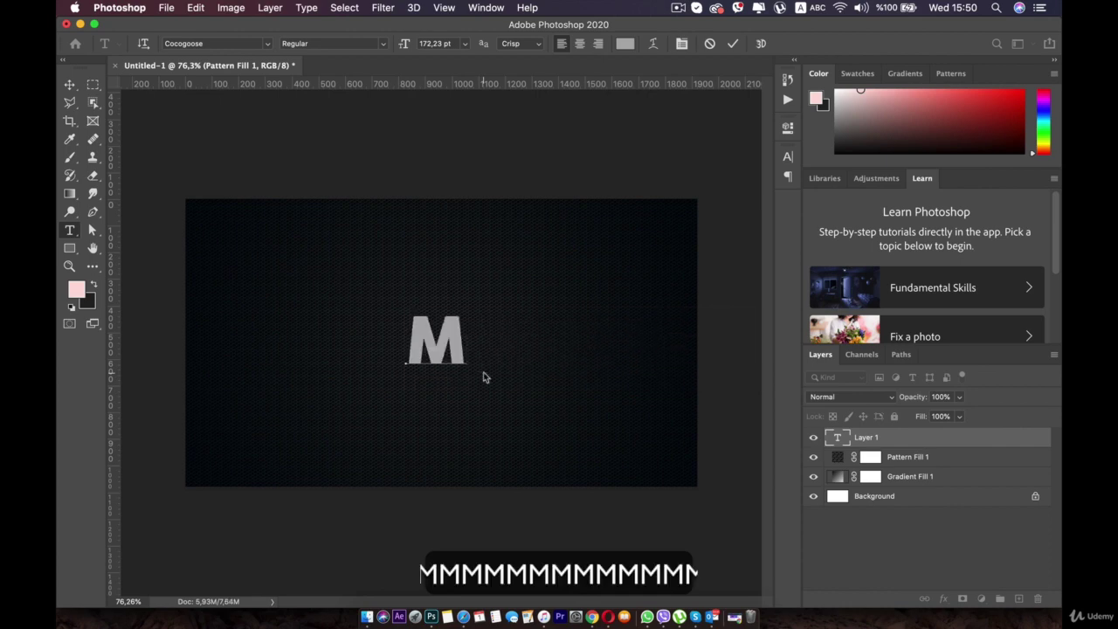
type("ETALIV")
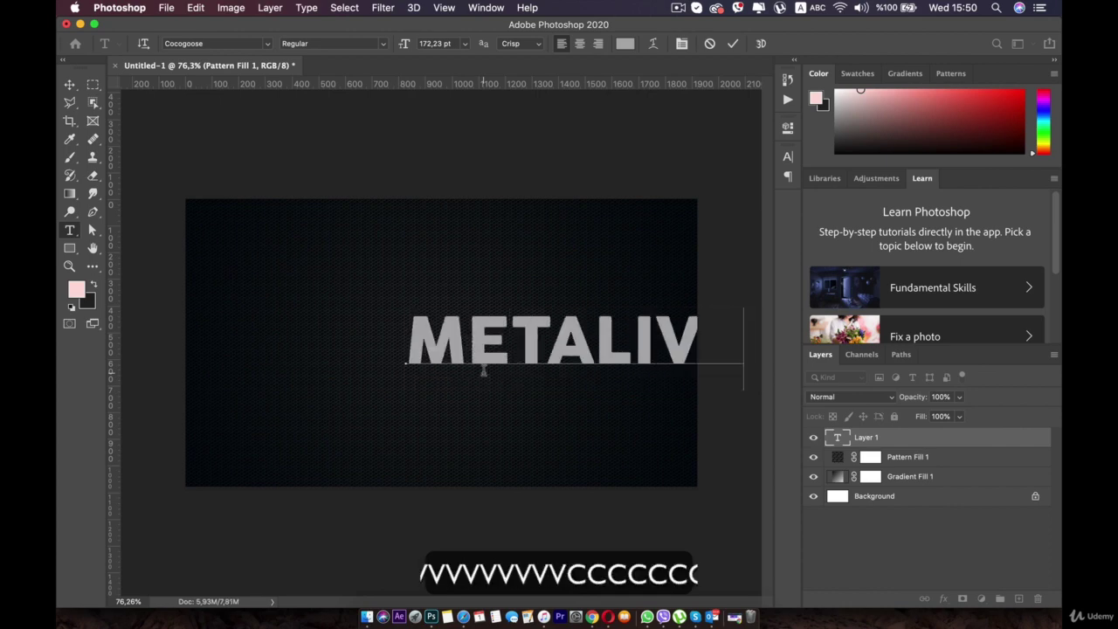
key("BackSpace")
type("C")
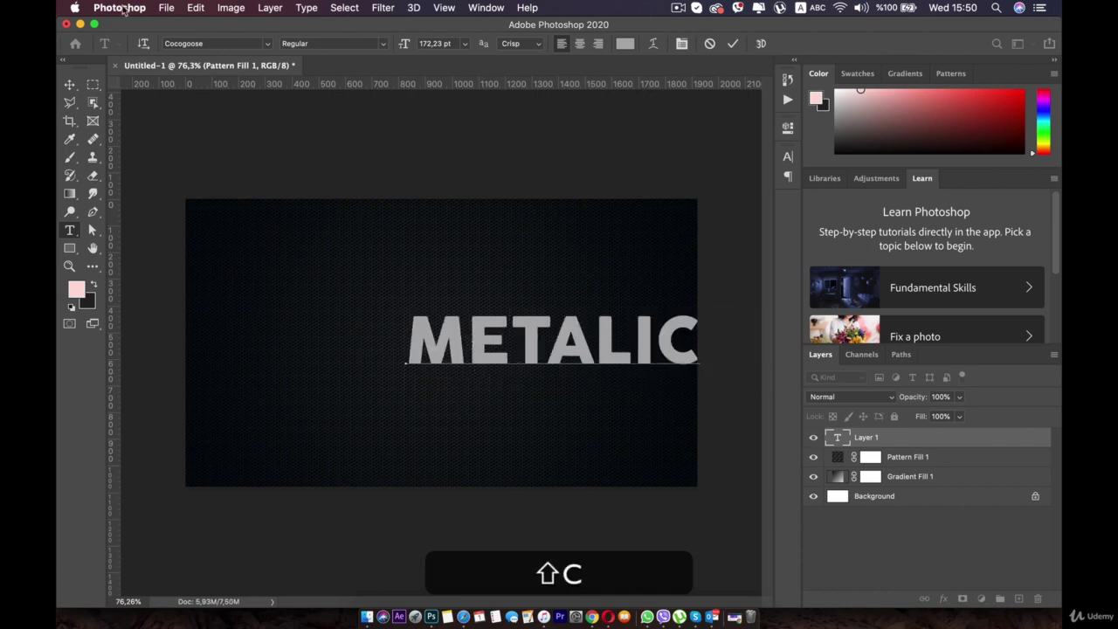
left_click(69, 83)
left_click_drag(464, 341, 362, 341)
double_click(361, 327)
left_click(386, 42)
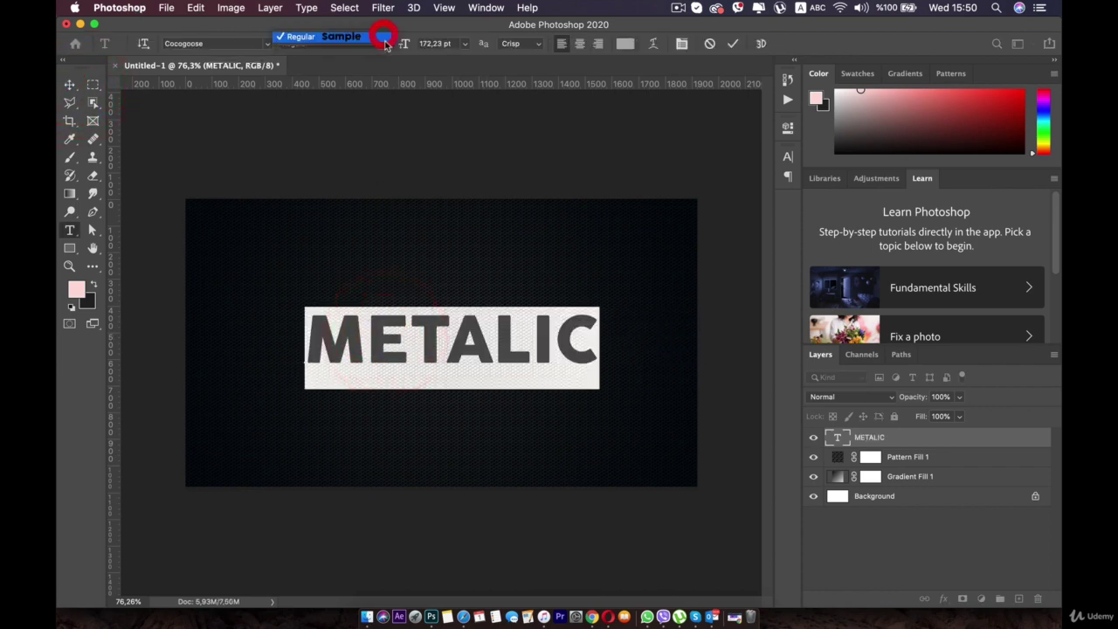
left_click(381, 39)
left_click(407, 349)
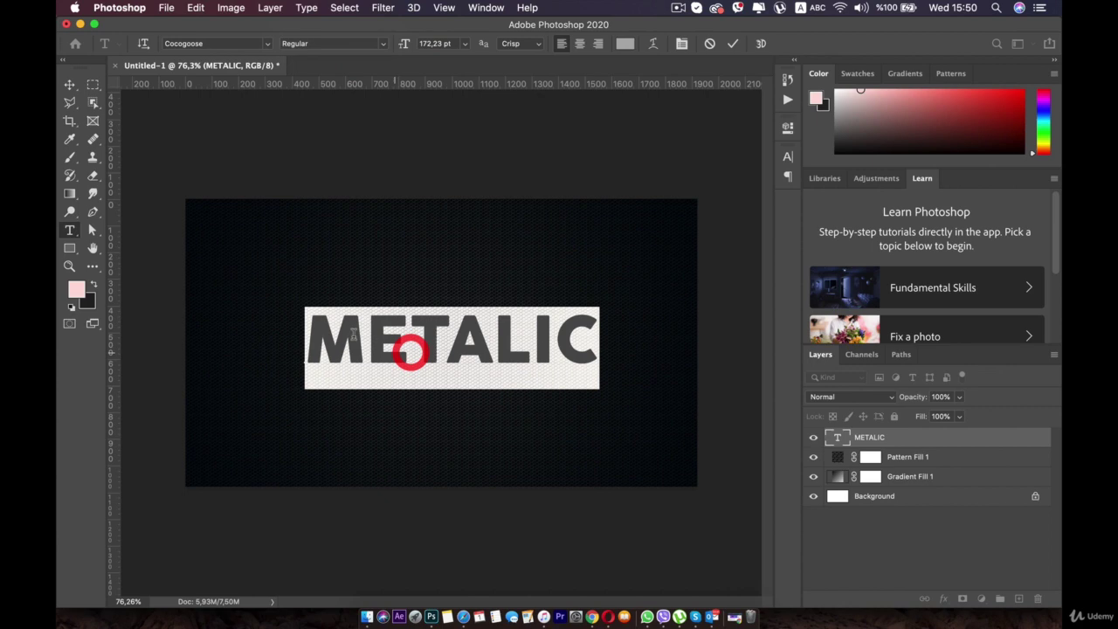
Enlarge the METALIC text to about 107% and shift it down about 20 px on the canvas
left_click(70, 84)
left_click_drag(451, 312, 453, 298)
key("super+z")
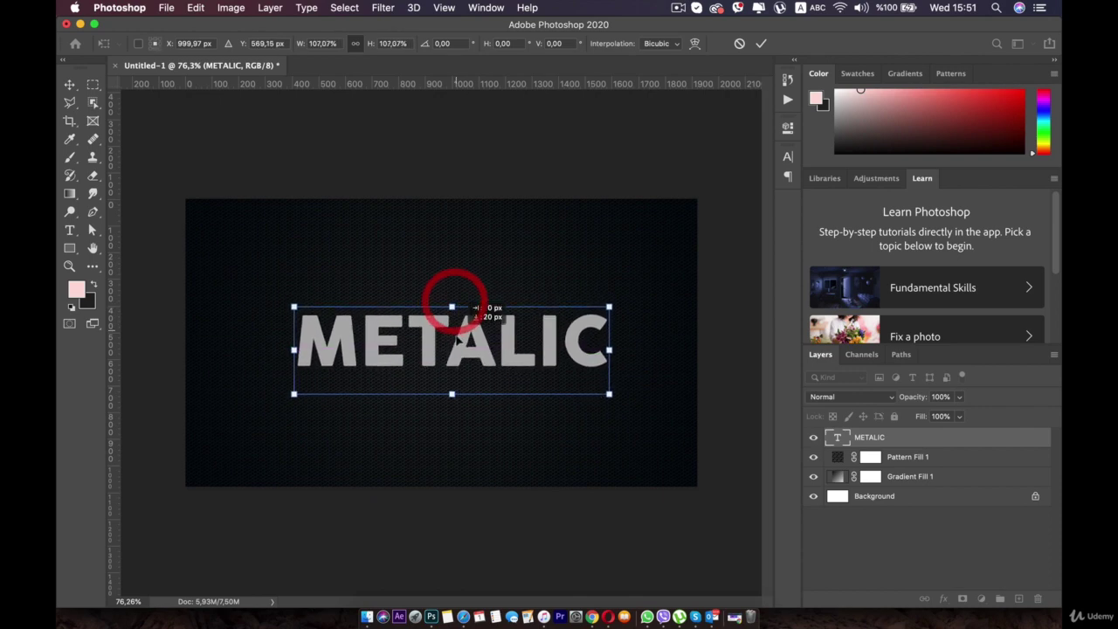
key("Escape")
left_click(454, 303)
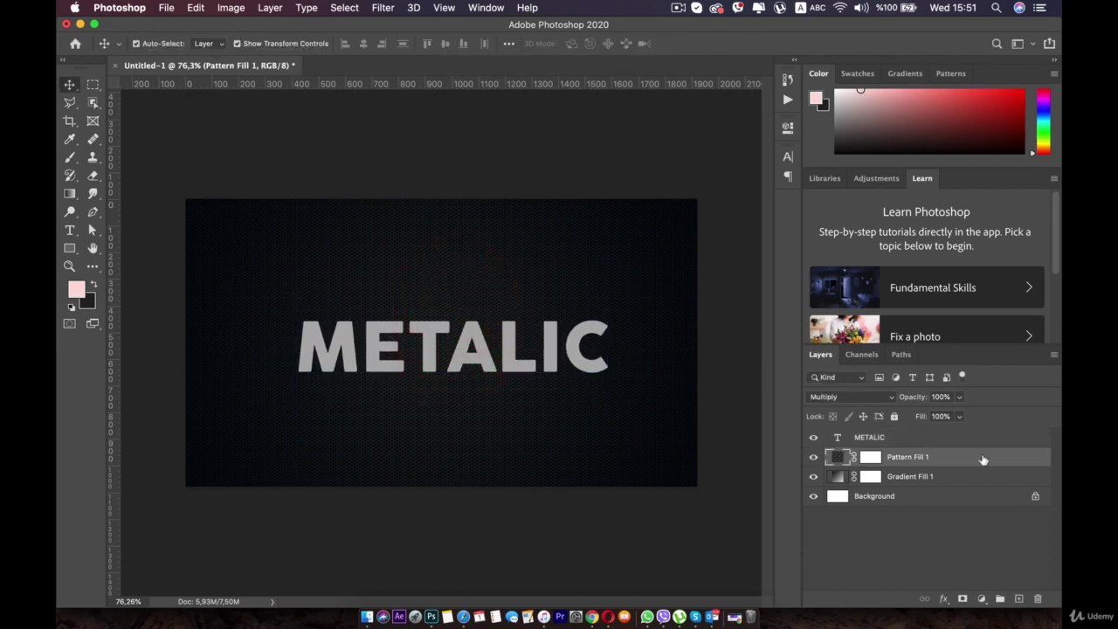
Enable Bevel & Emboss on the METALIC text layer and set its depth to 188%
left_click(955, 438)
double_click(1013, 436)
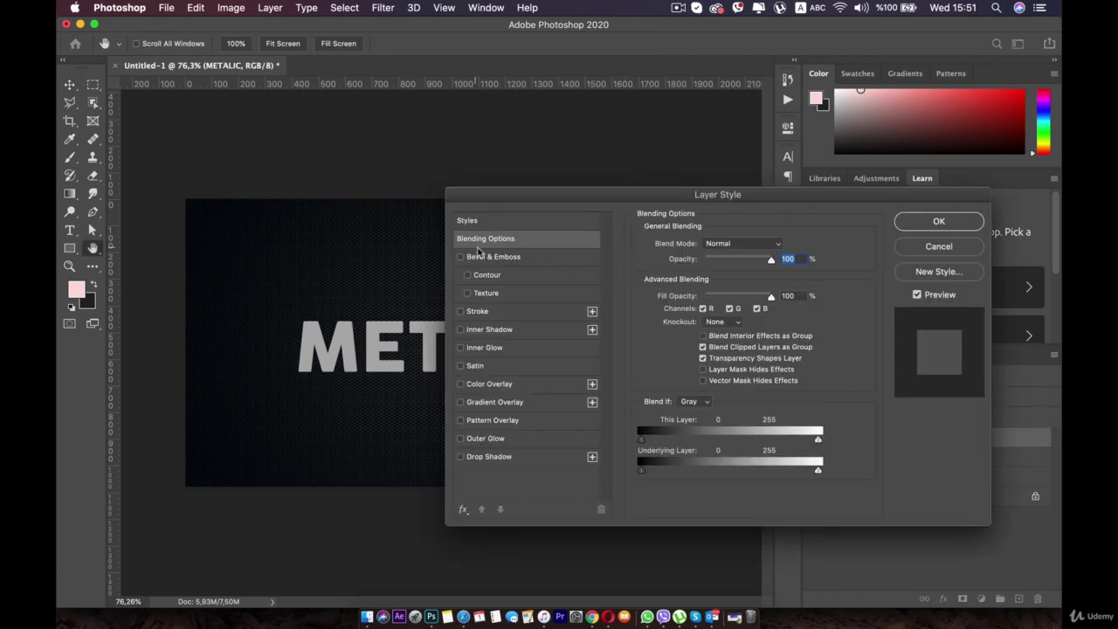
left_click(507, 258)
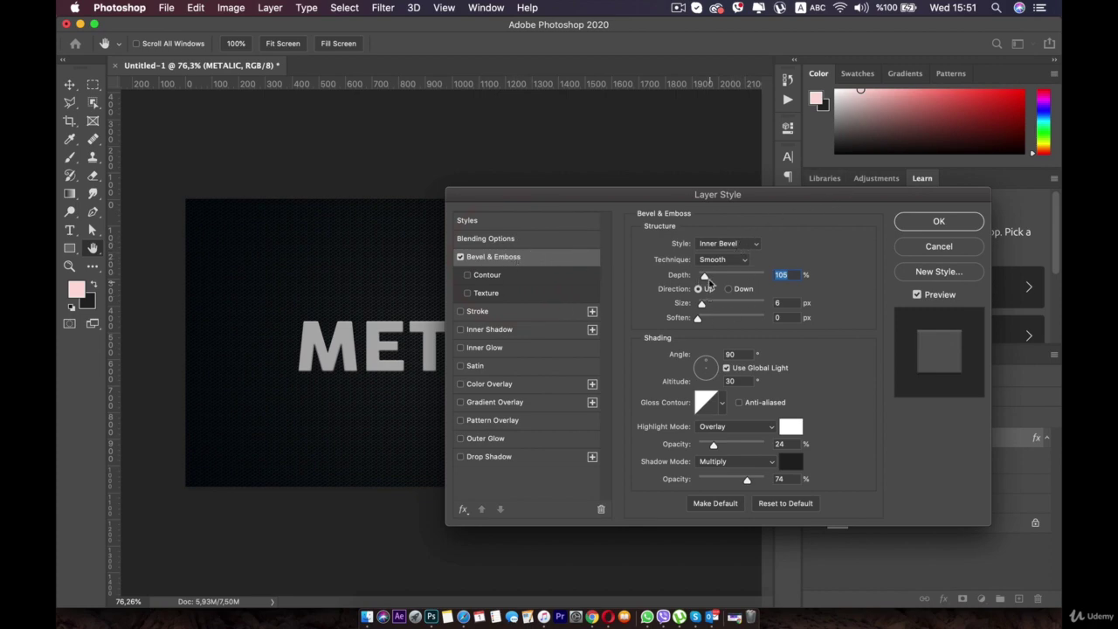
left_click_drag(714, 278, 711, 278)
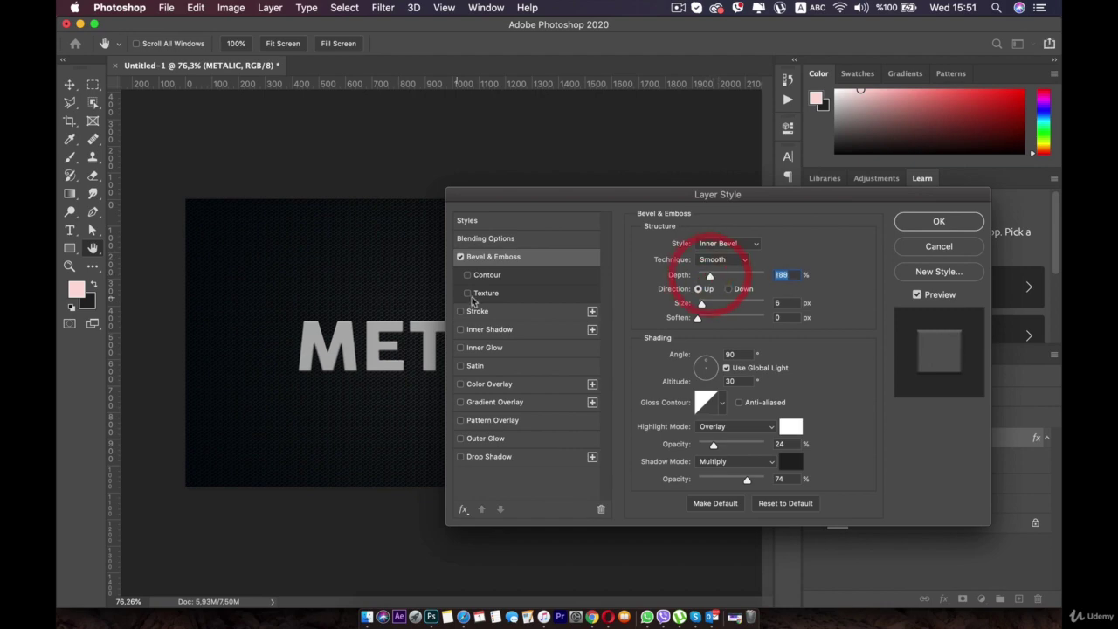
left_click(702, 304)
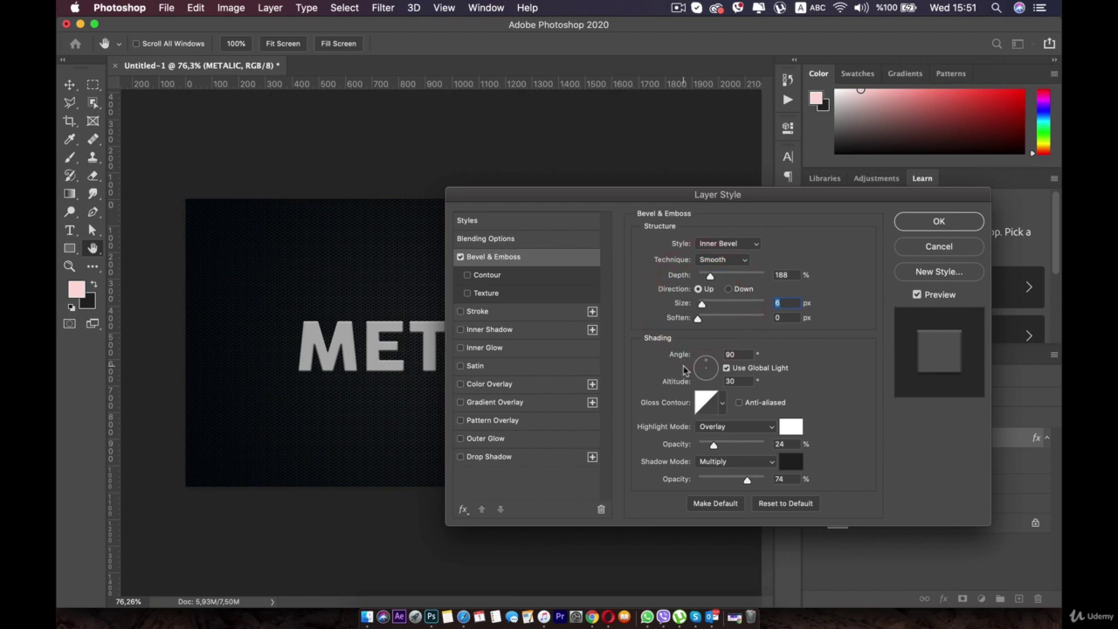
Set the bevel's shading angle to 119° and choose the two-peaked Ring gloss contour
left_click(730, 354)
type("119")
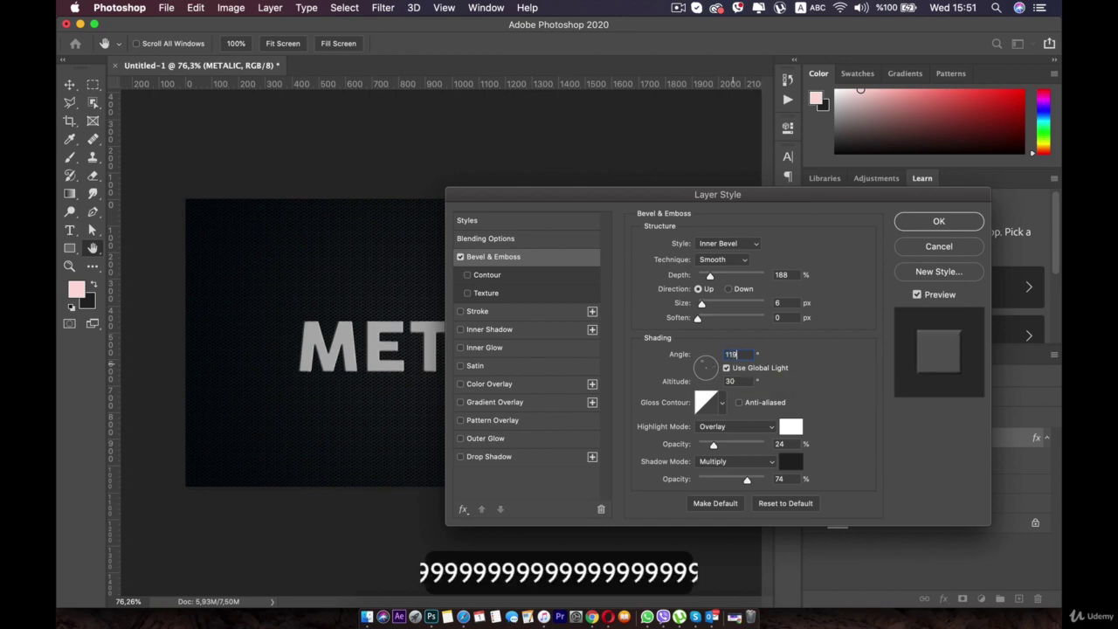
left_click(834, 402)
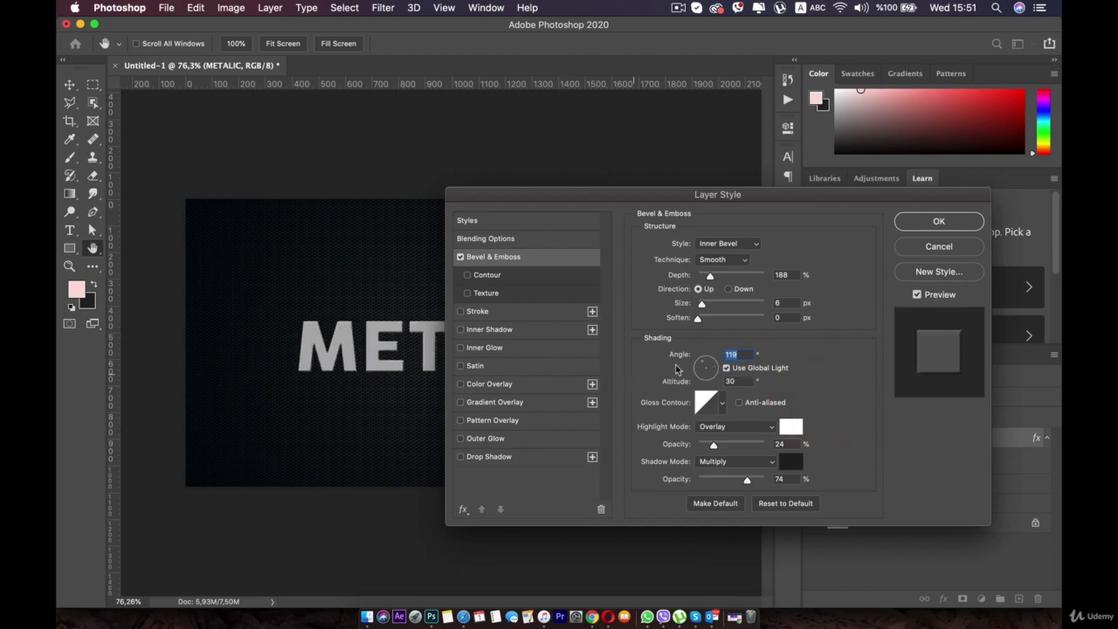
left_click(720, 403)
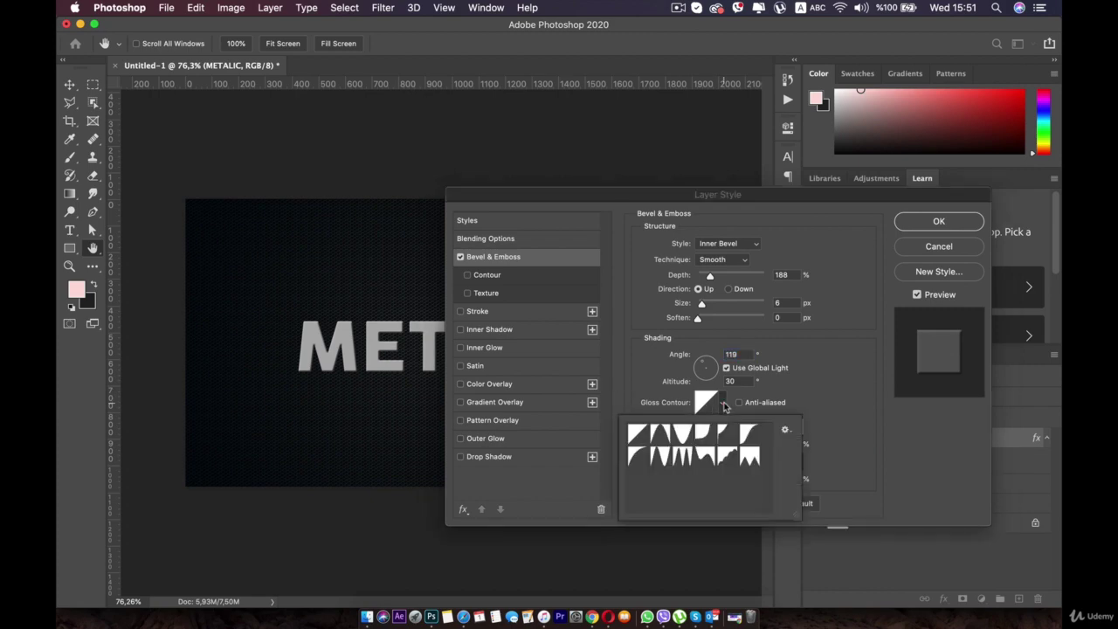
left_click(664, 466)
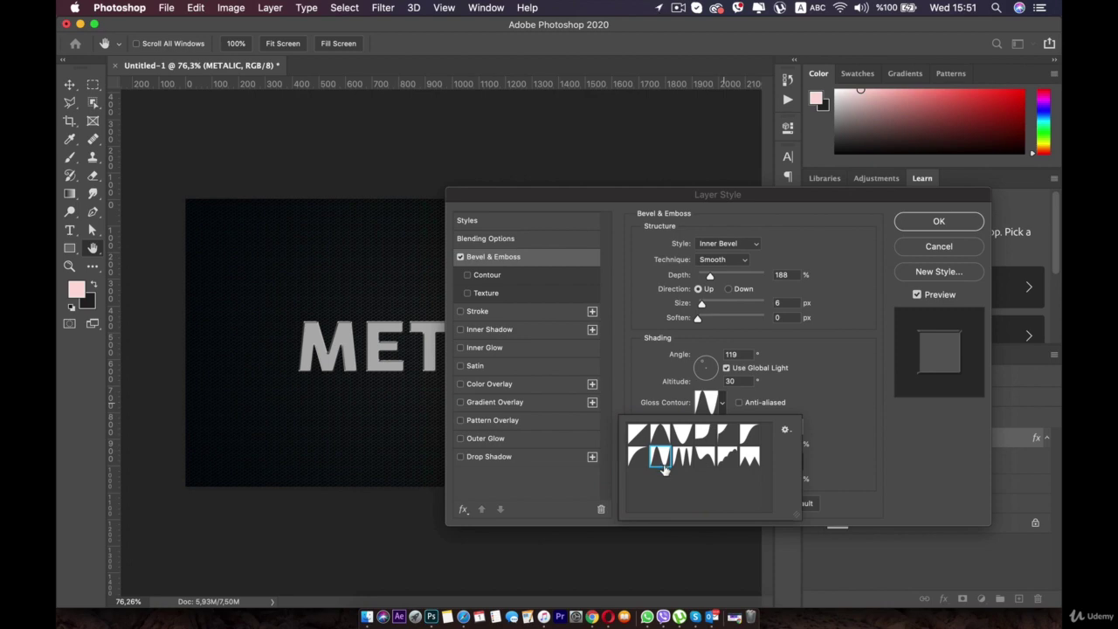
left_click(829, 393)
Keep the bevel's highlight colour white and set its highlight mode to Vivid Light with 72% opacity
left_click(790, 426)
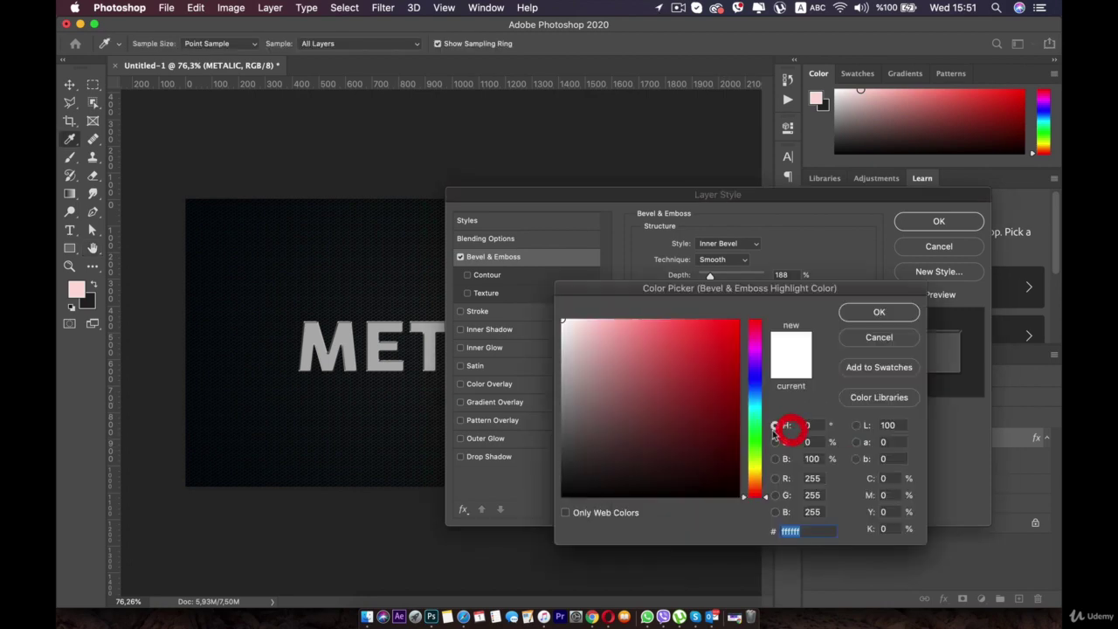
left_click(853, 312)
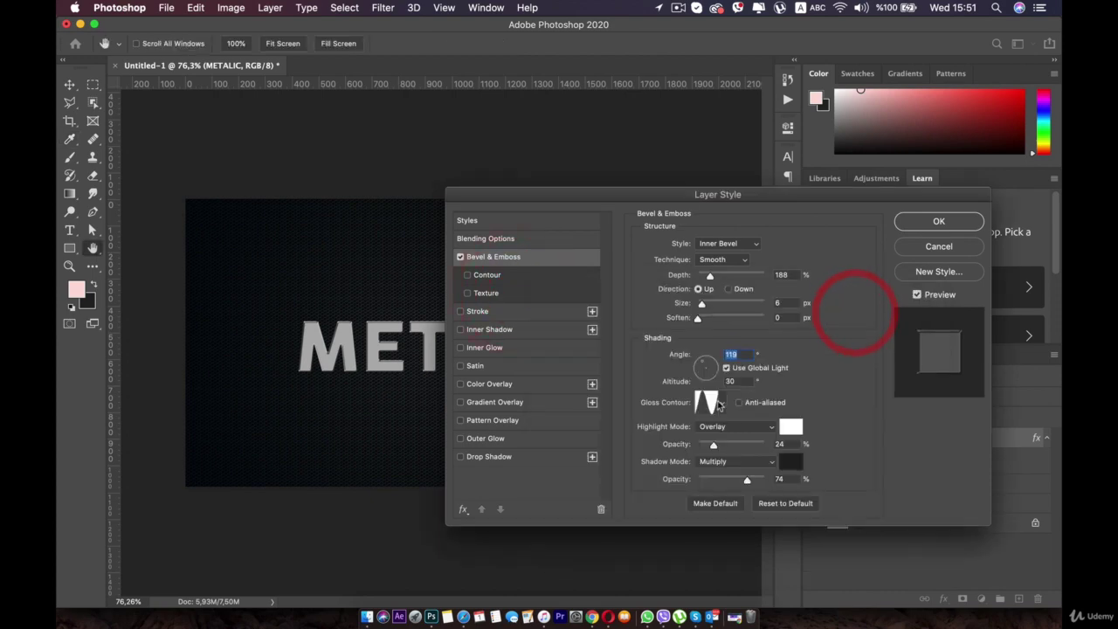
left_click(741, 428)
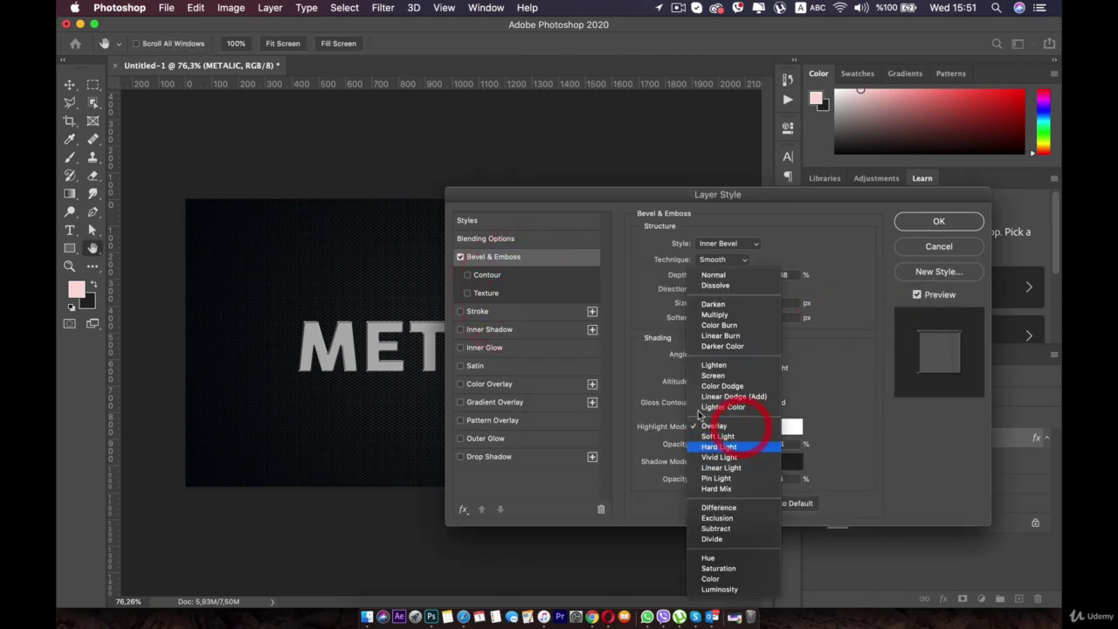
left_click(720, 456)
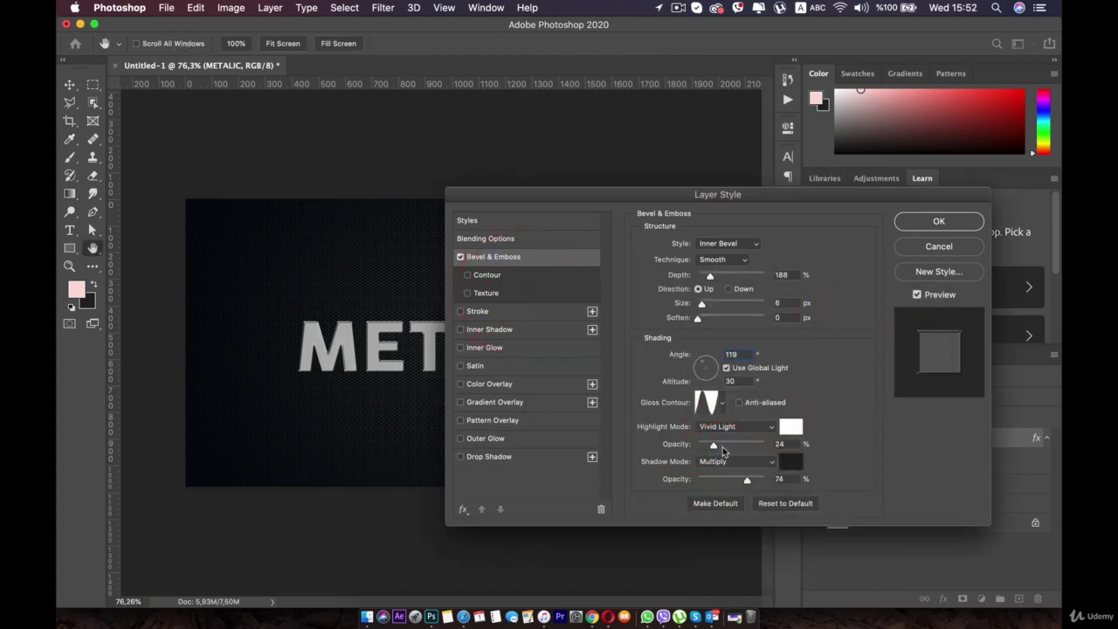
left_click_drag(713, 445, 742, 447)
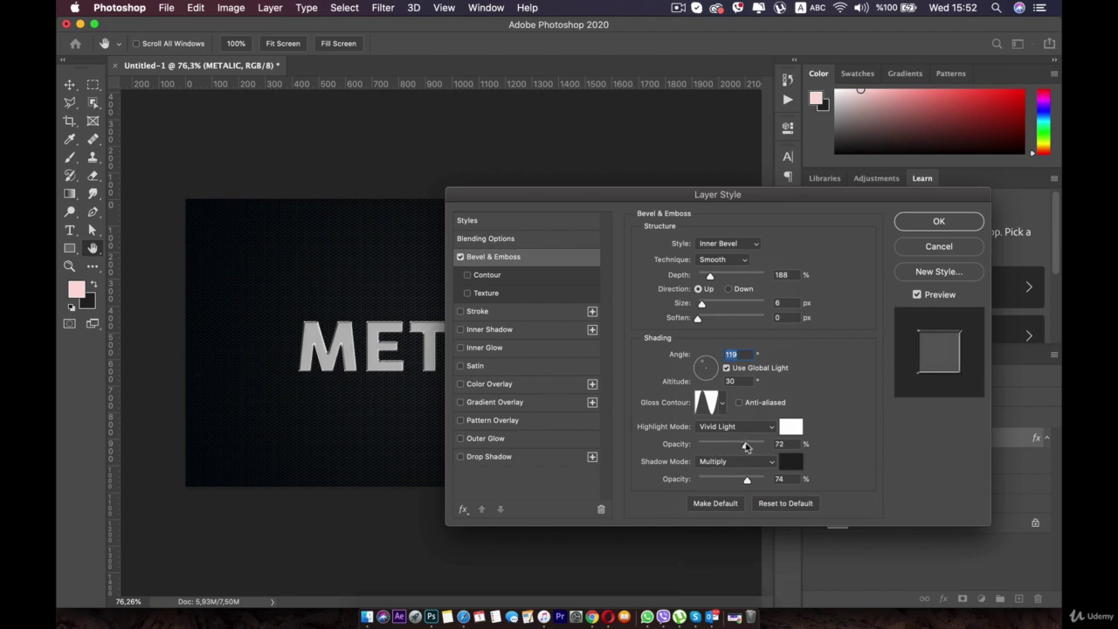
Set the bevel's highlight opacity to 71% and its shadow opacity to 54%
left_click(745, 447)
left_click_drag(747, 483, 736, 484)
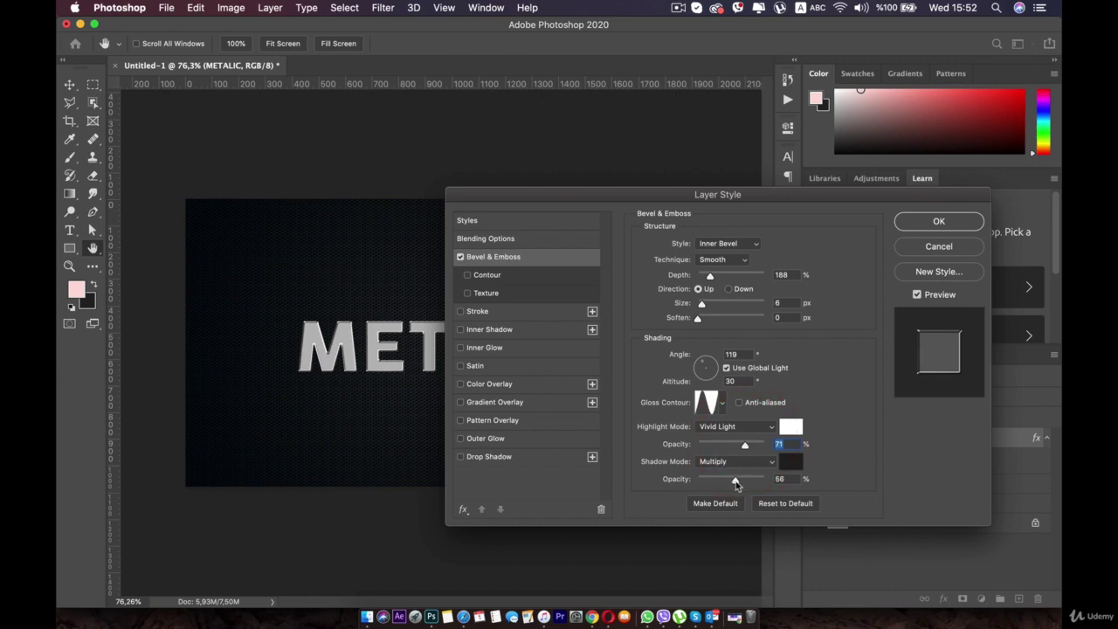
left_click(734, 483)
Enable the bevel's Contour, choose the inverted cone-shaped preset and turn on anti-aliasing
left_click(486, 275)
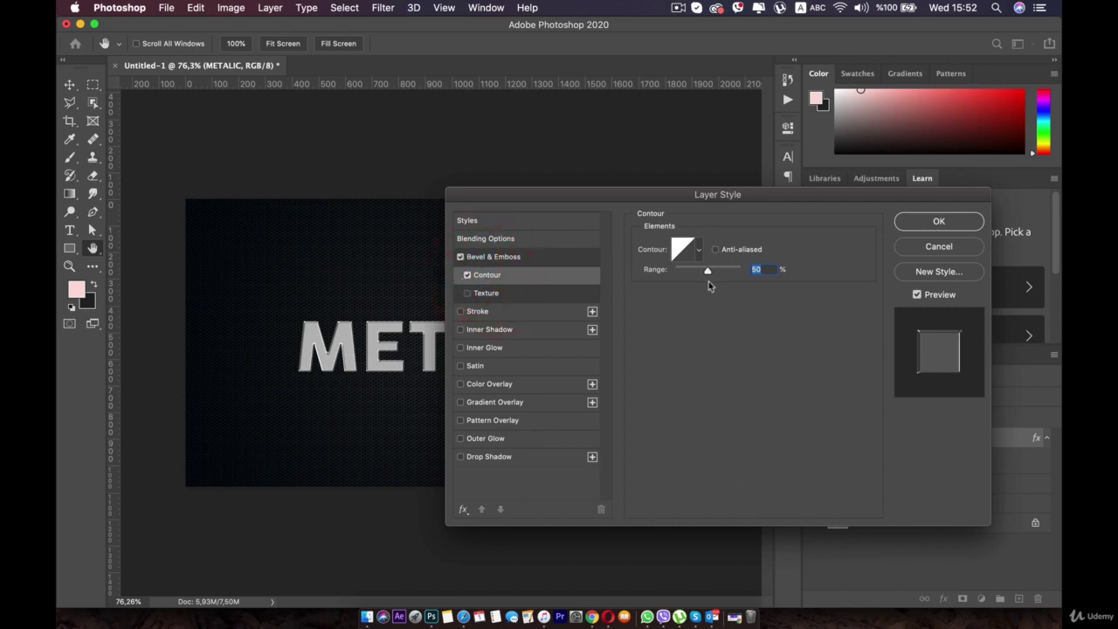
left_click(697, 251)
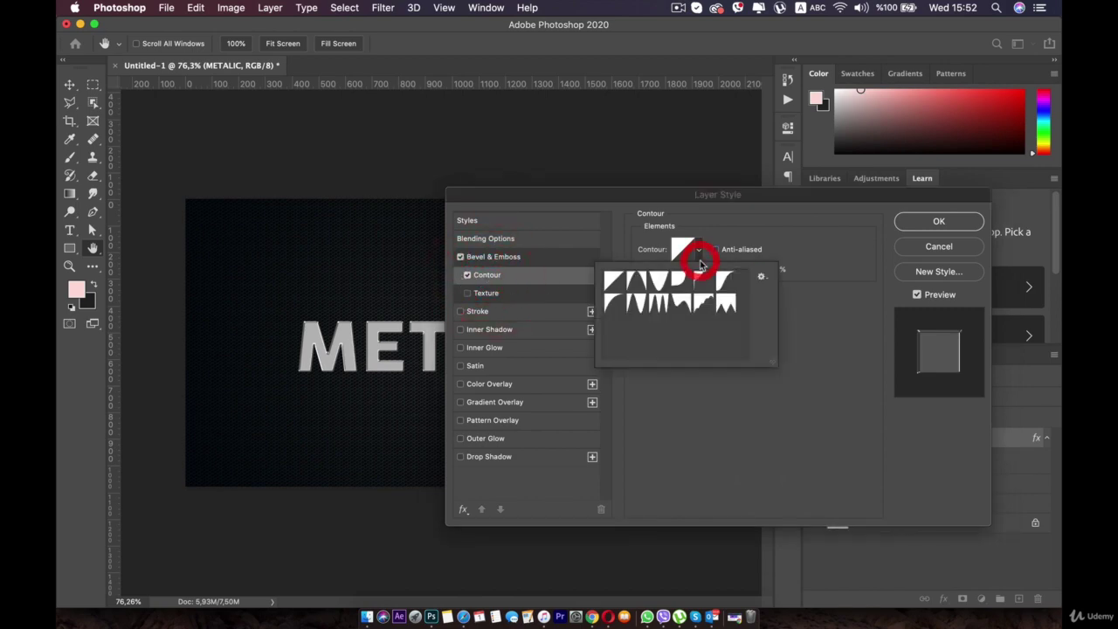
left_click(655, 294)
left_click(812, 320)
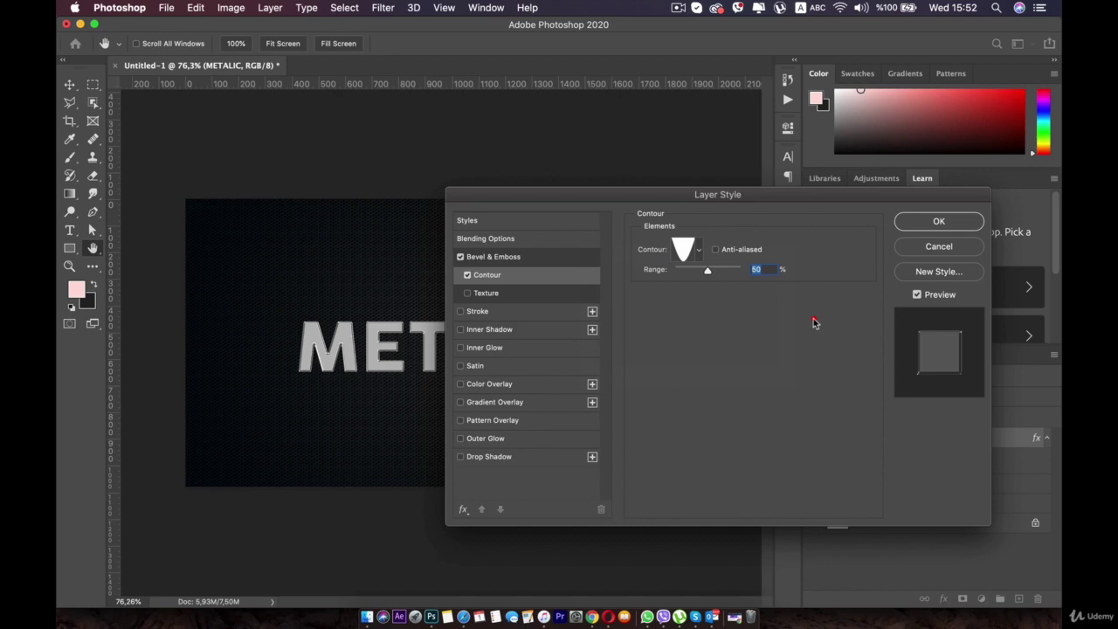
left_click(717, 250)
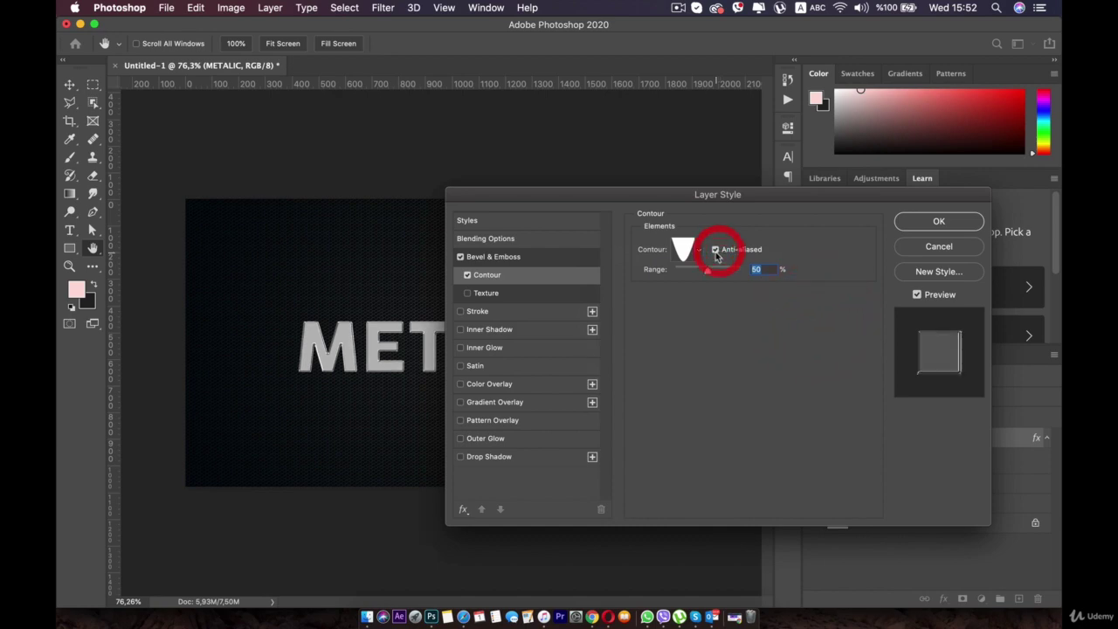
left_click(759, 272)
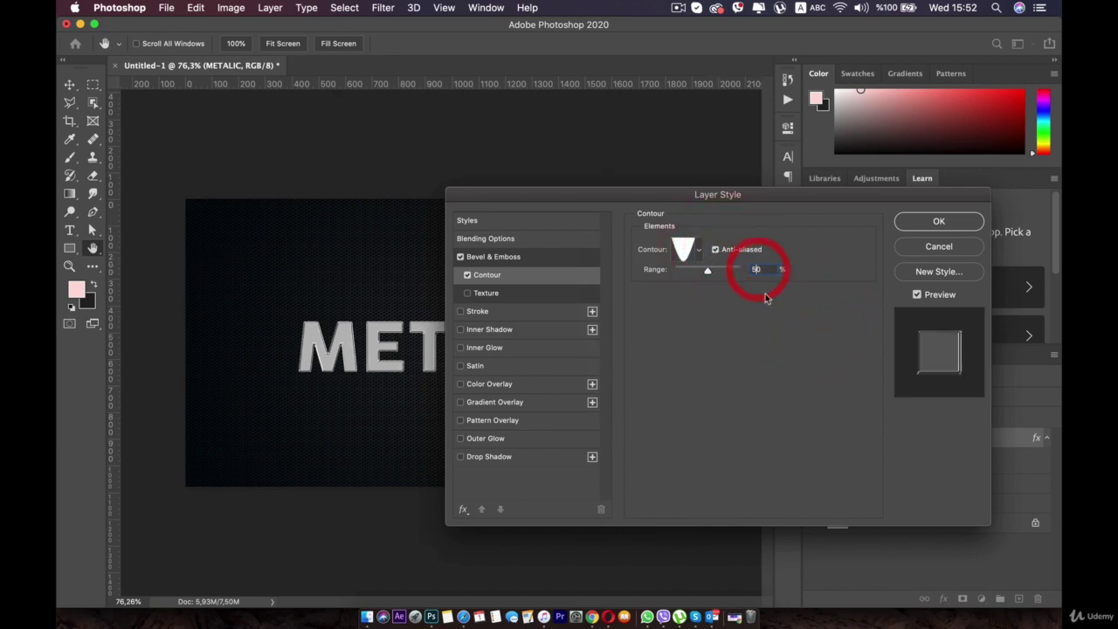
Enable the bevel's Texture with the third pattern in the Meta Mesh Patterns (pack 1) group
left_click(489, 294)
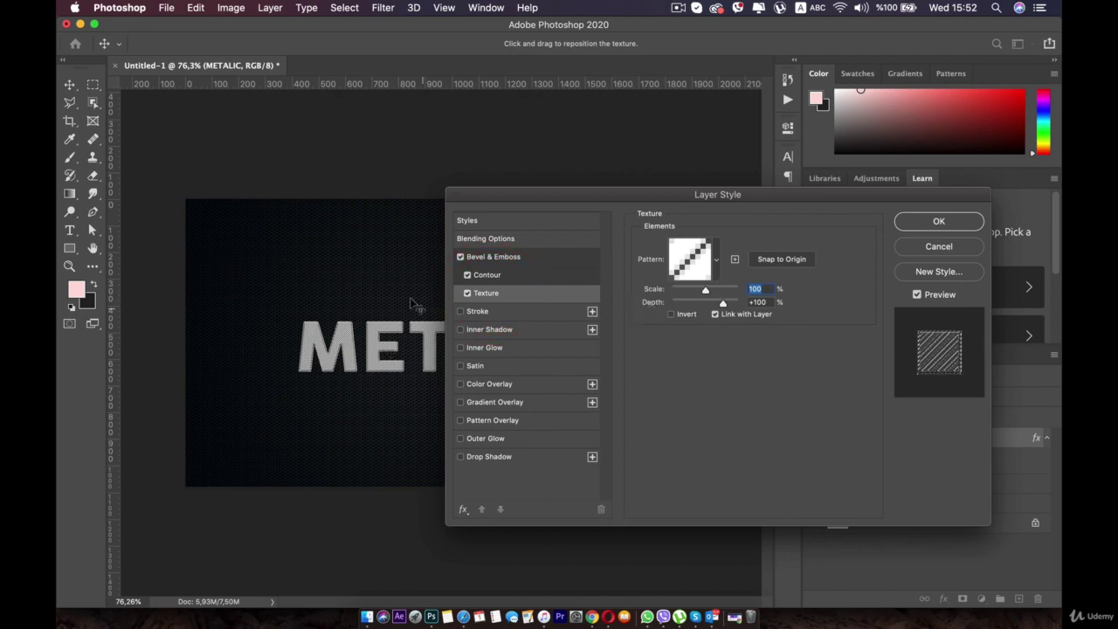
left_click(714, 259)
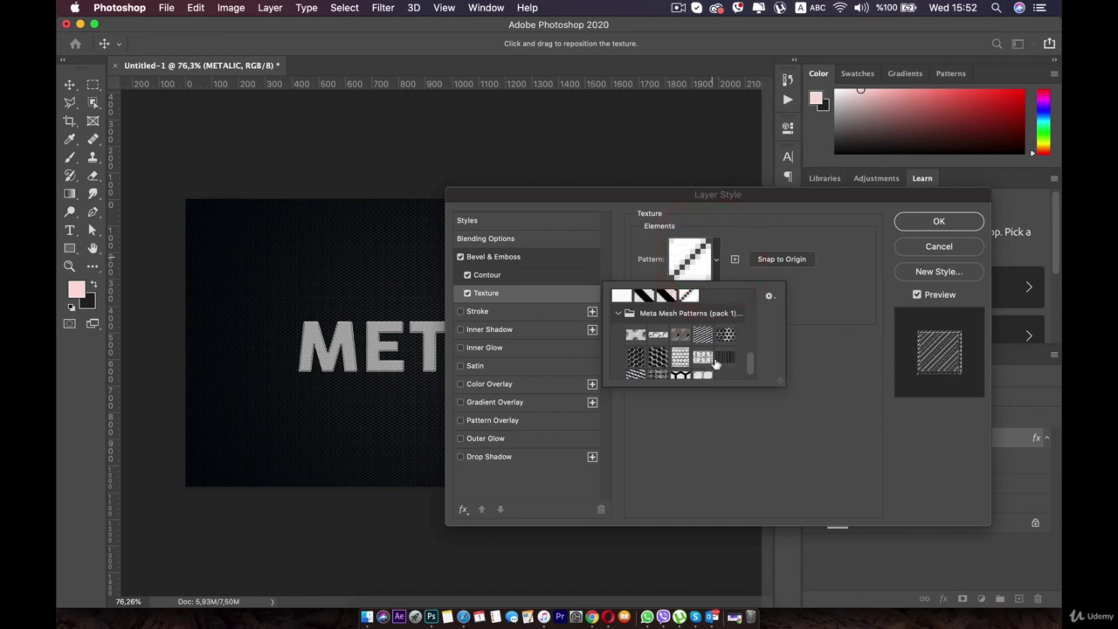
left_click(680, 340)
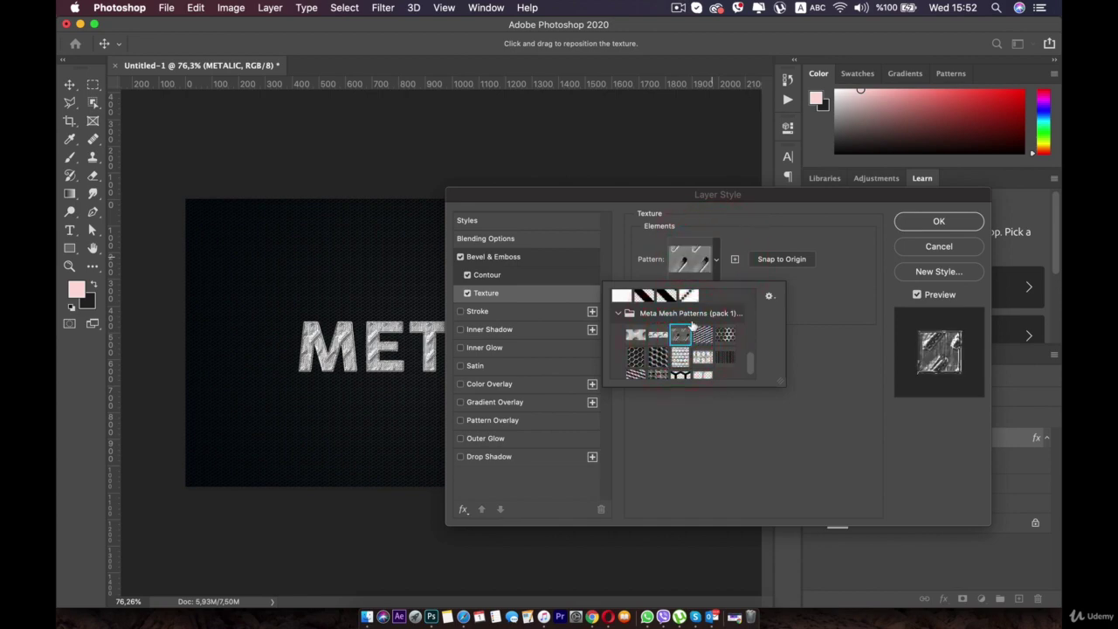
left_click(786, 307)
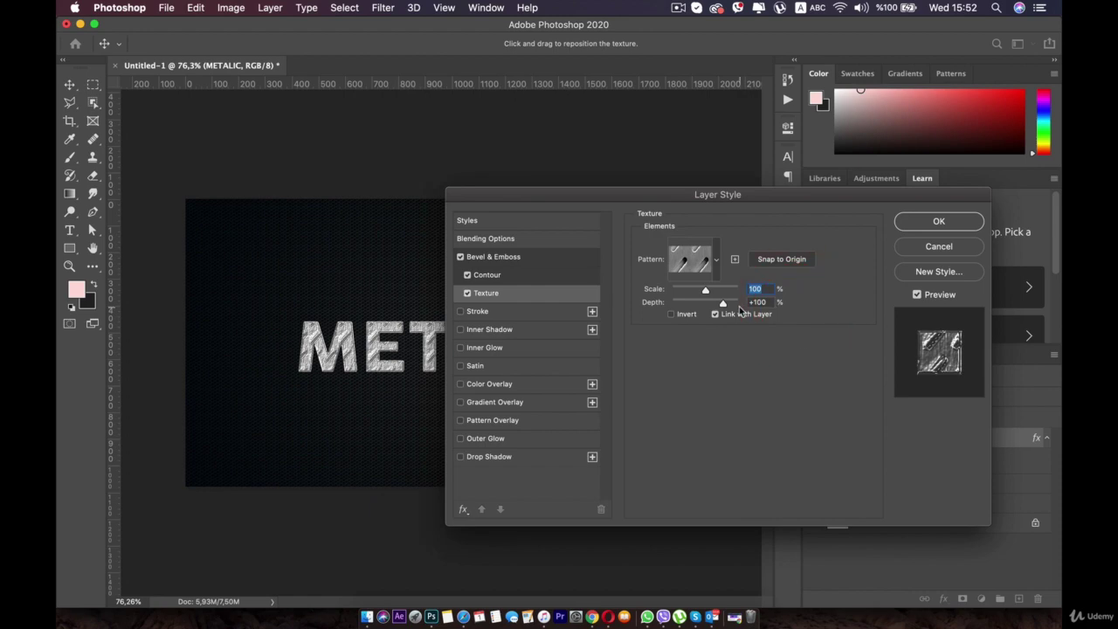
Set the texture's scale to 39% and its depth to -10%
left_click_drag(707, 294, 682, 293)
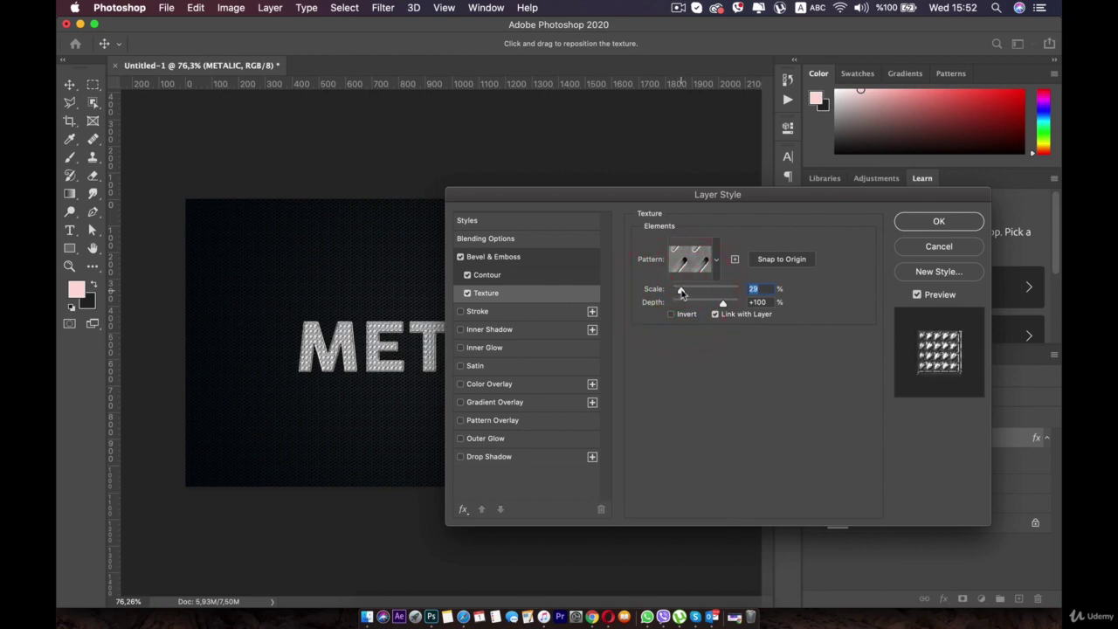
left_click(692, 297)
left_click_drag(723, 304, 703, 305)
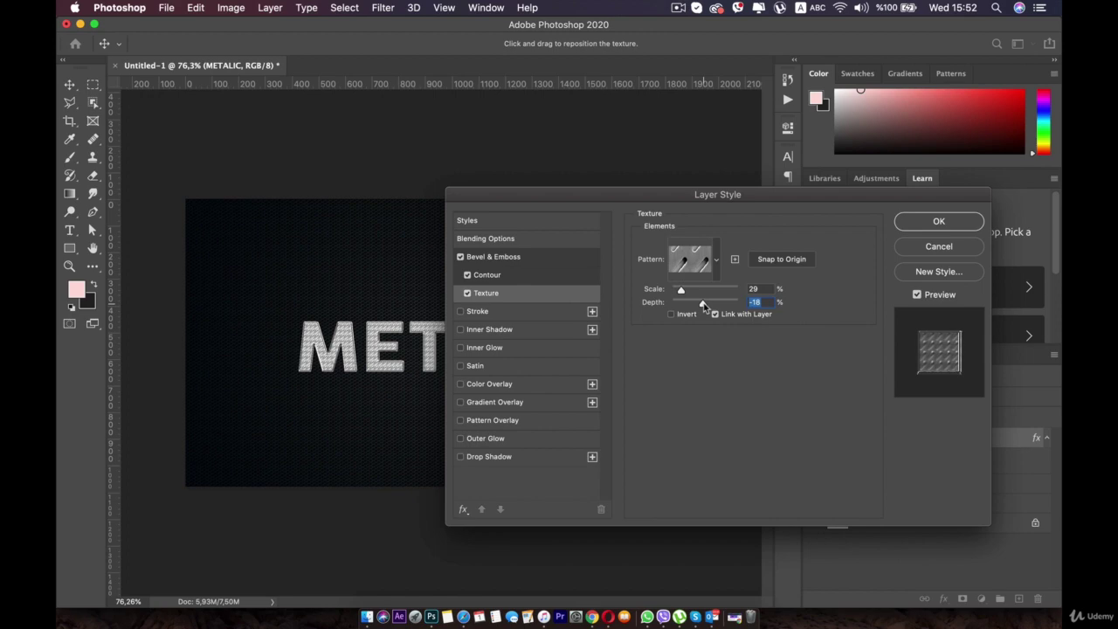
left_click_drag(703, 305, 704, 306)
key("super+equal")
key("super+equal")
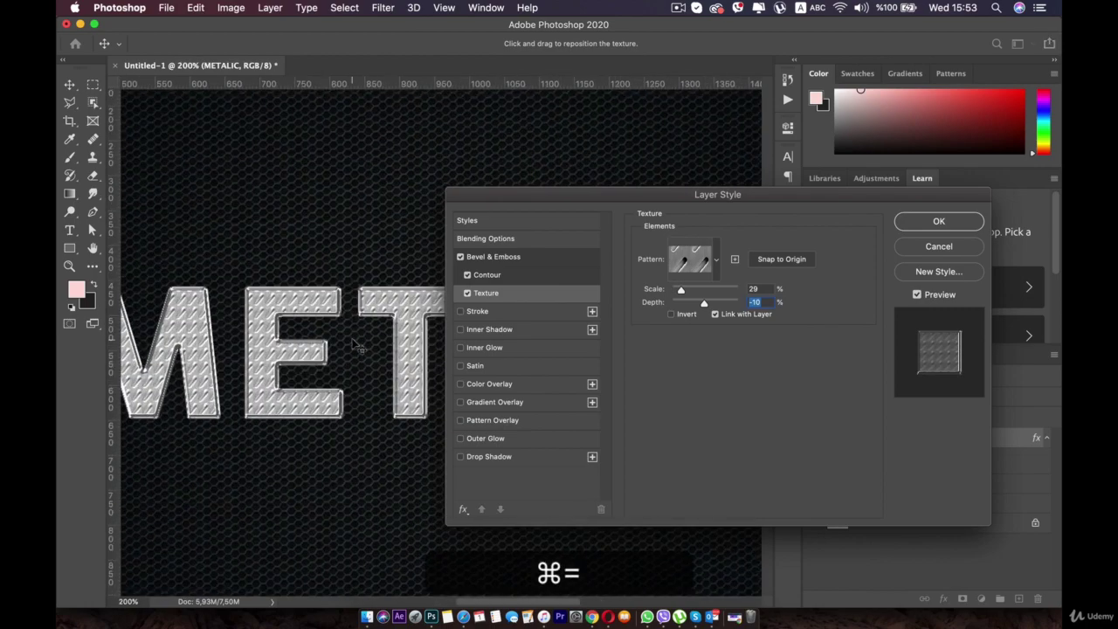
key("super+minus")
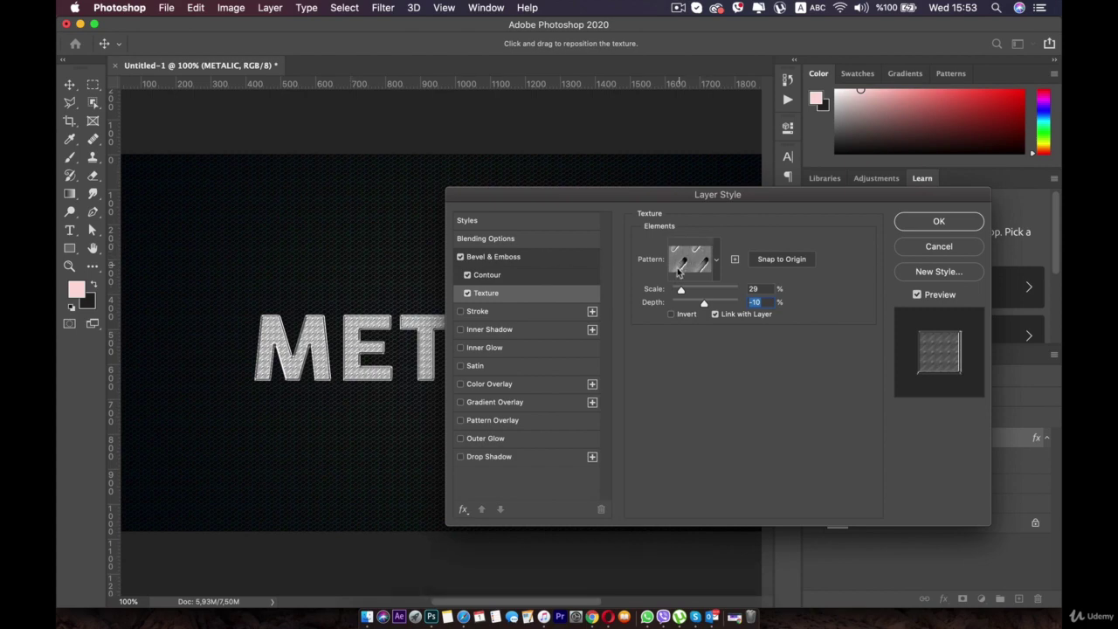
left_click_drag(681, 292, 684, 288)
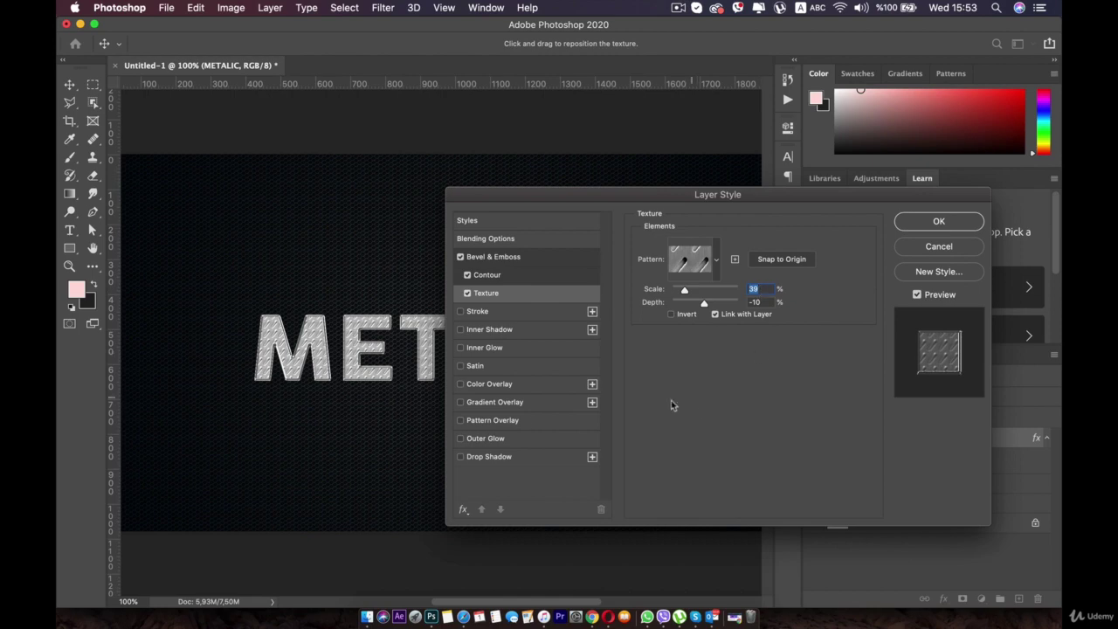
Add a 3 px Stroke effect to the METALIC text, positioned outside
left_click(478, 311)
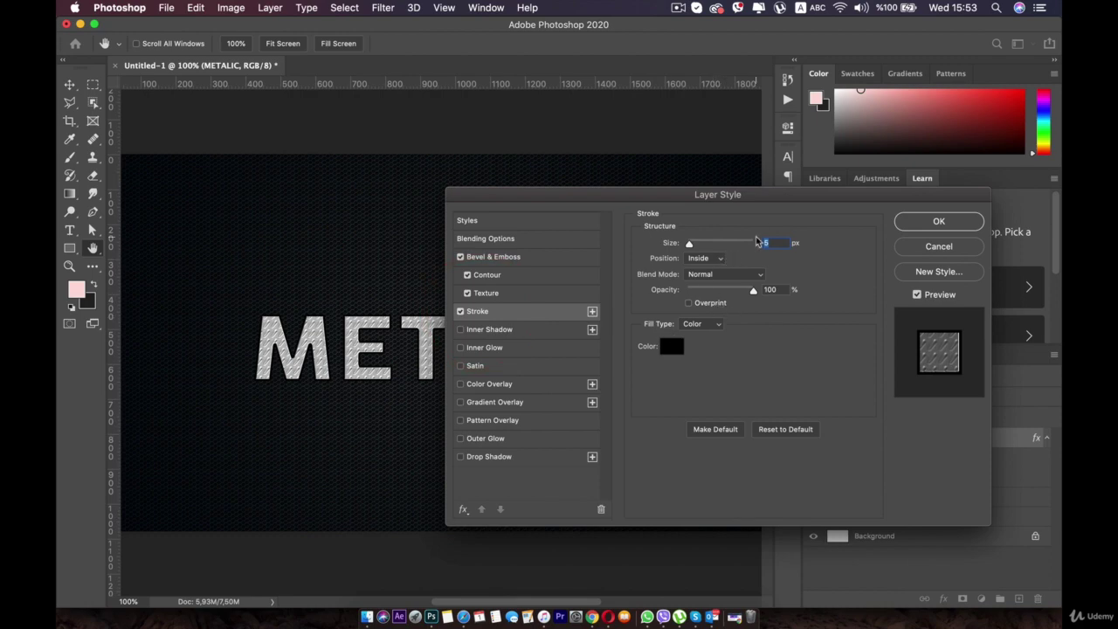
type("3")
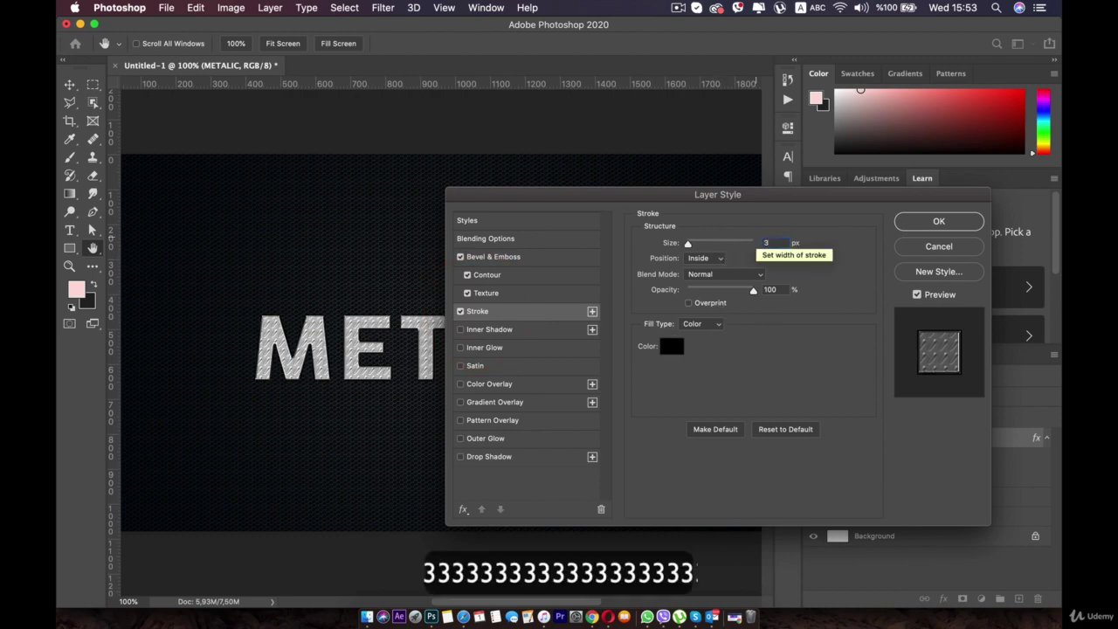
left_click(778, 357)
left_click(694, 259)
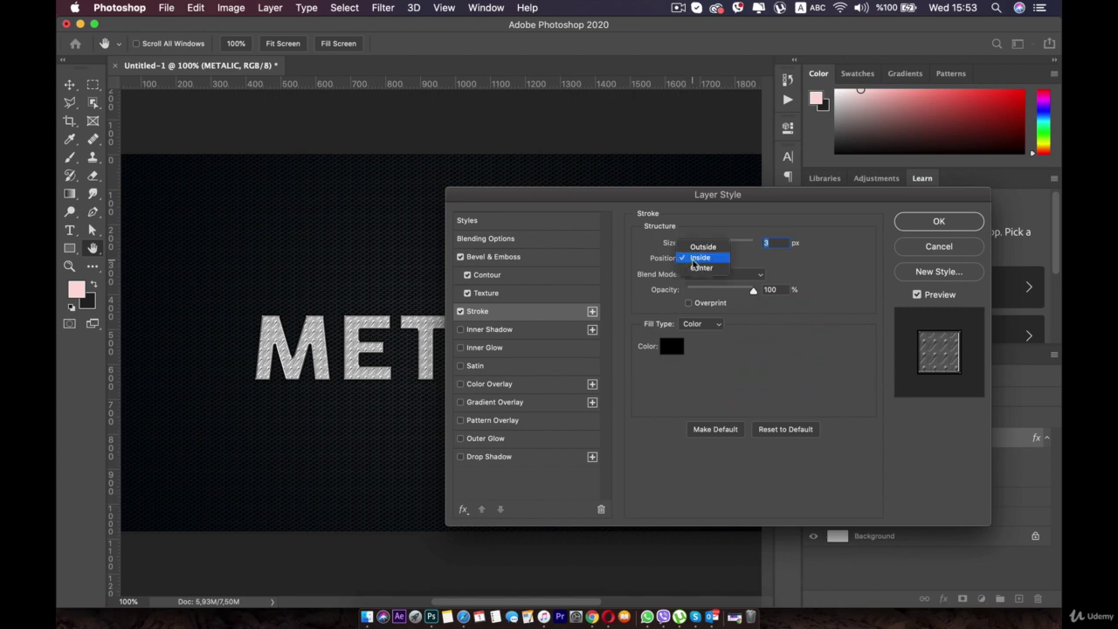
left_click(702, 248)
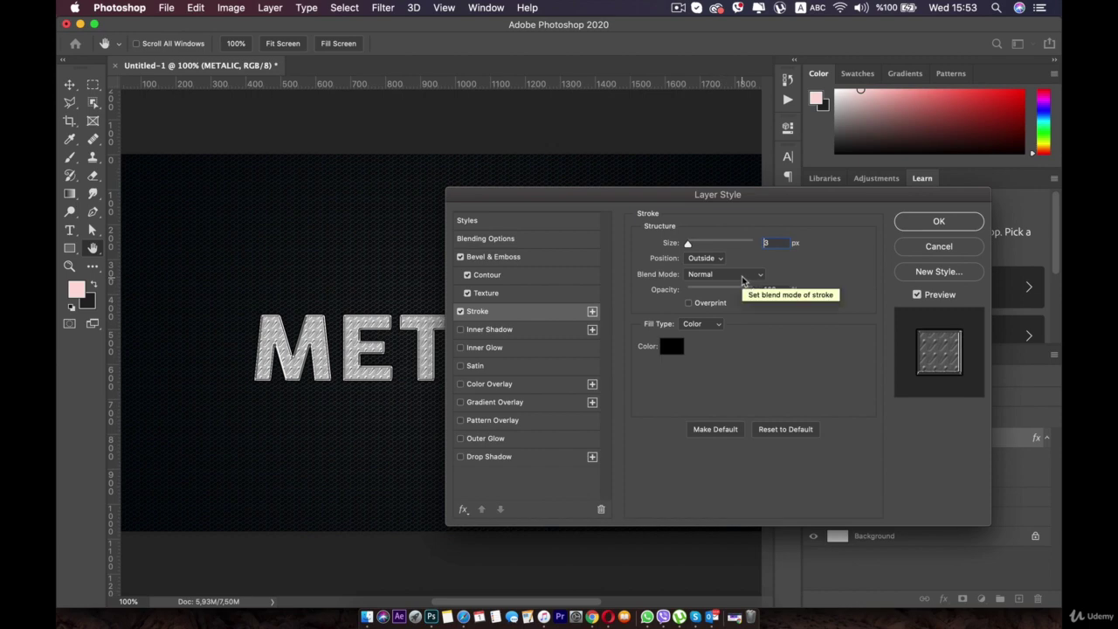
left_click(519, 257)
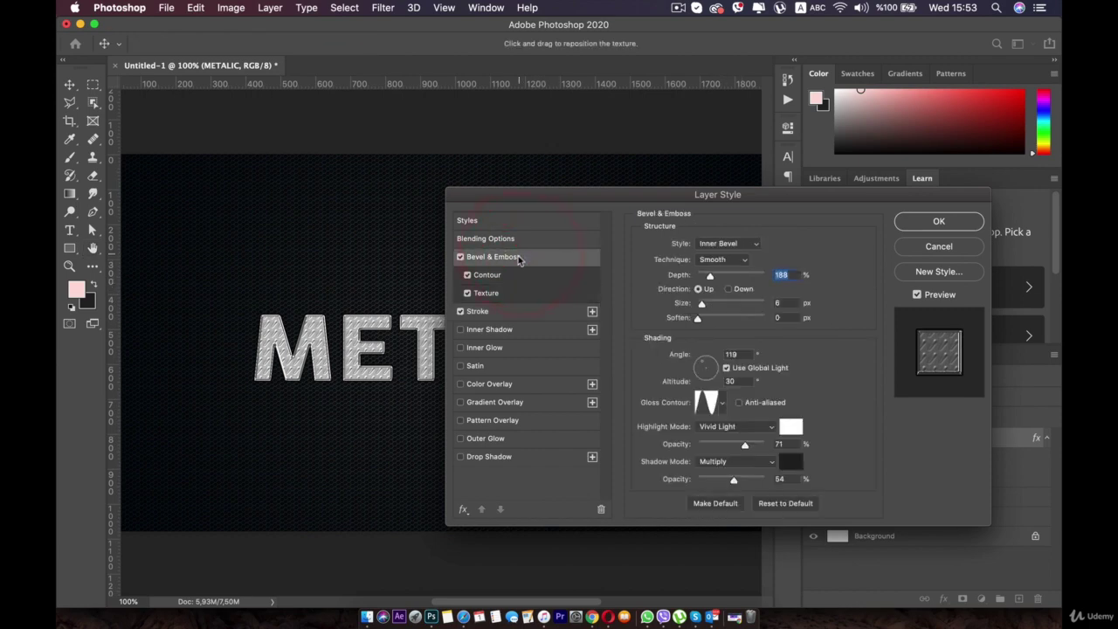
left_click(511, 311)
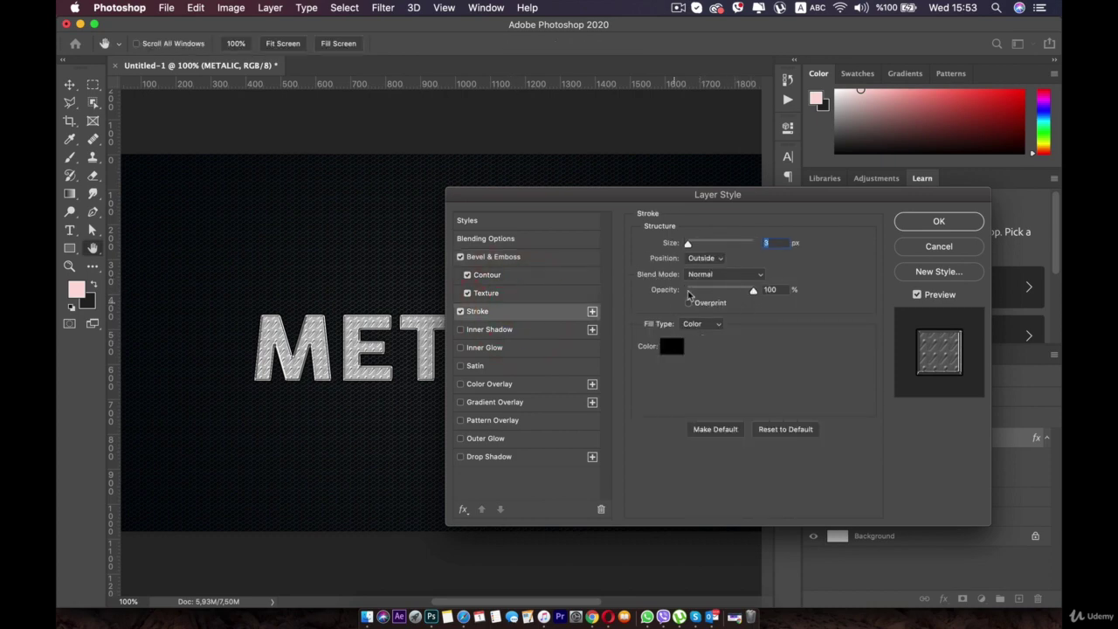
Switch the stroke's fill type to Gradient and apply the Black, White preset from the Basics group
left_click(707, 325)
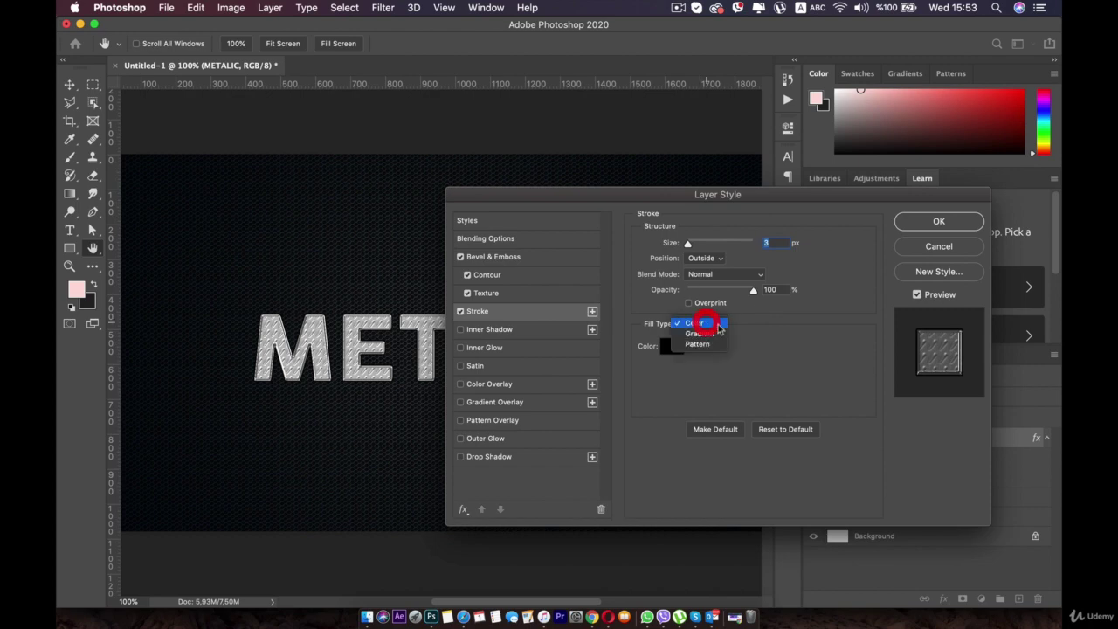
left_click(718, 335)
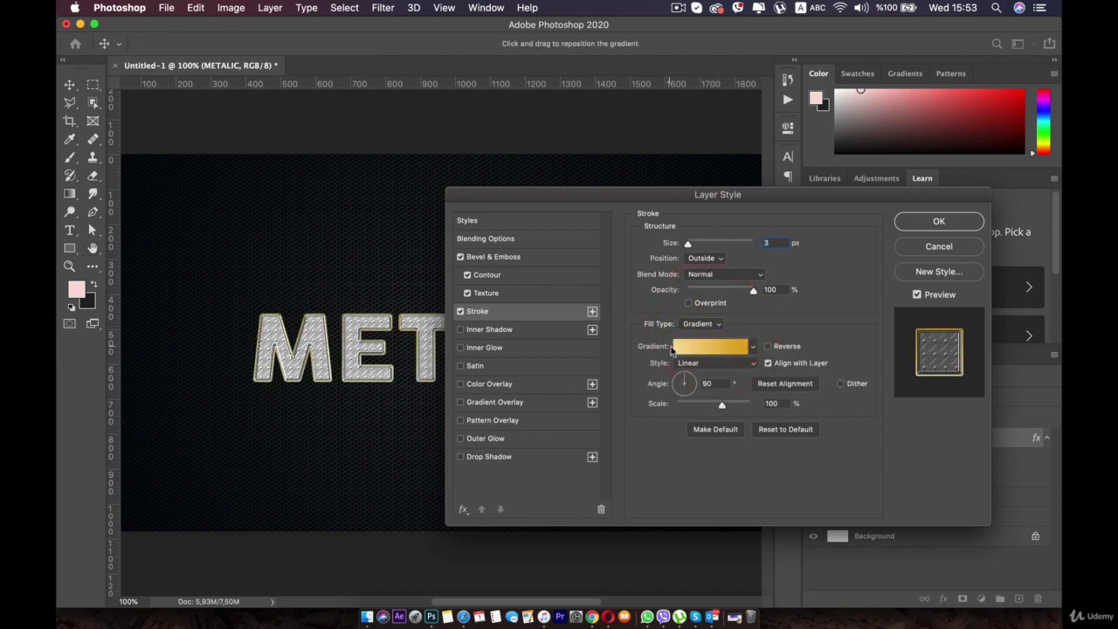
left_click(726, 347)
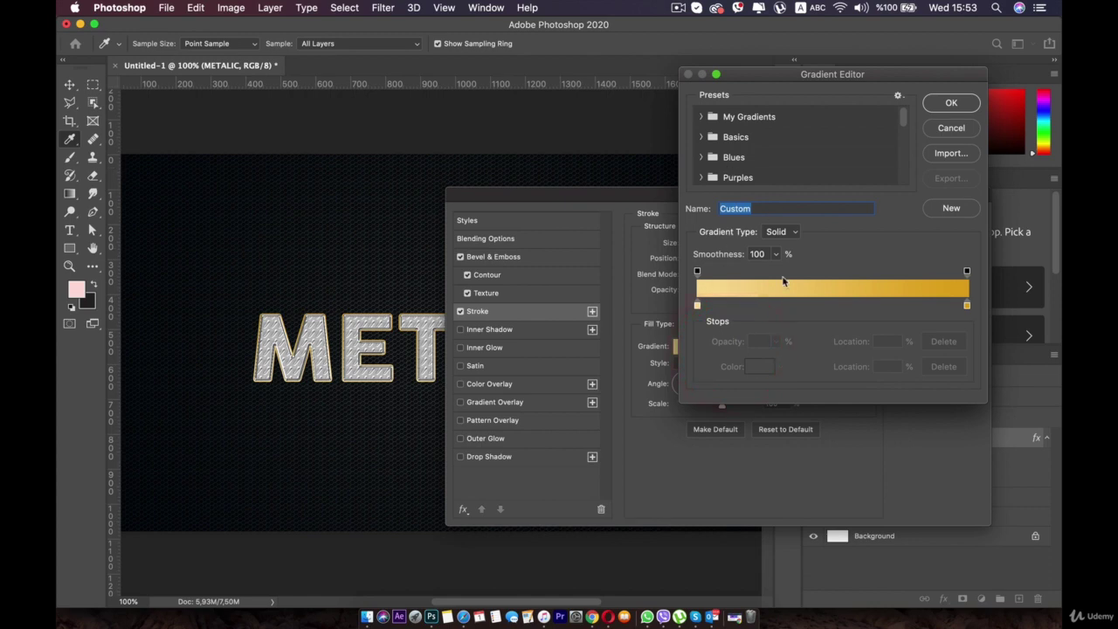
left_click(702, 137)
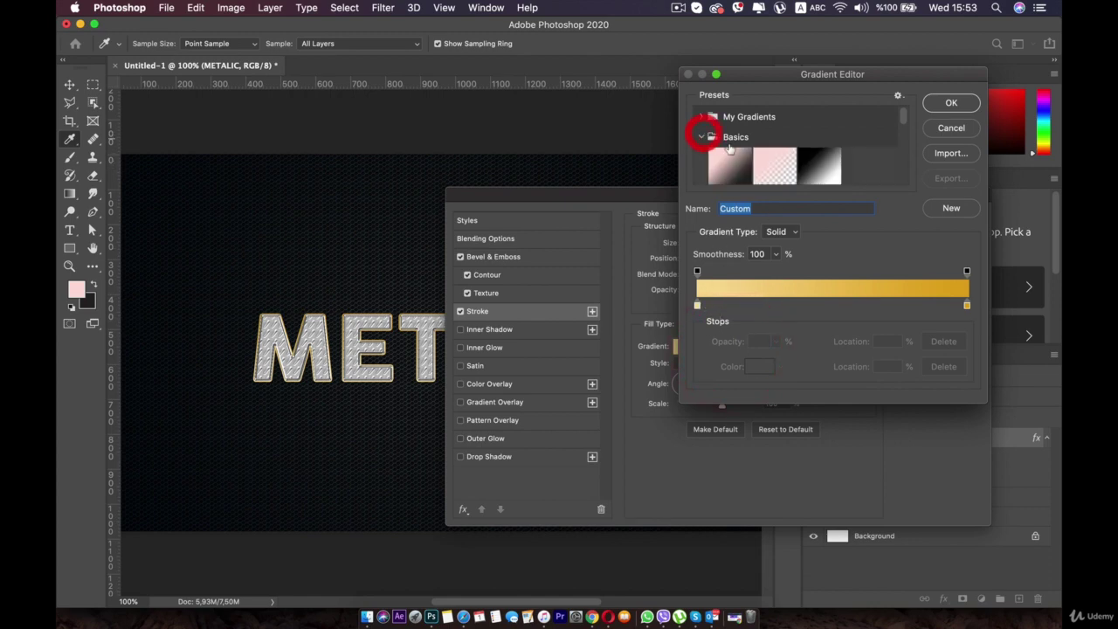
scroll(786, 157, "down", 2)
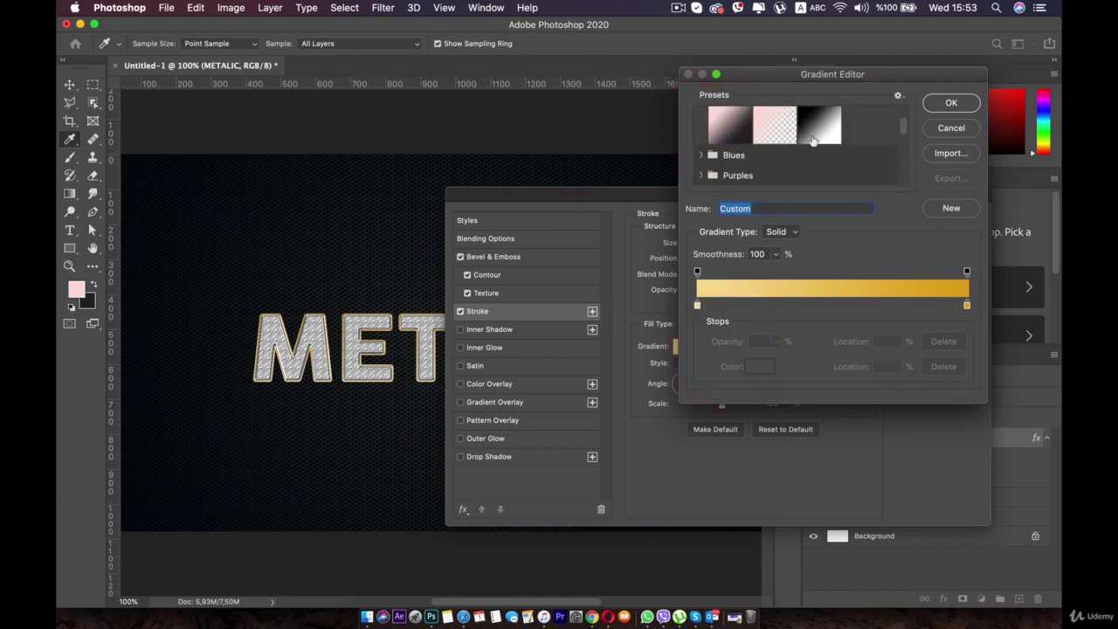
left_click(819, 123)
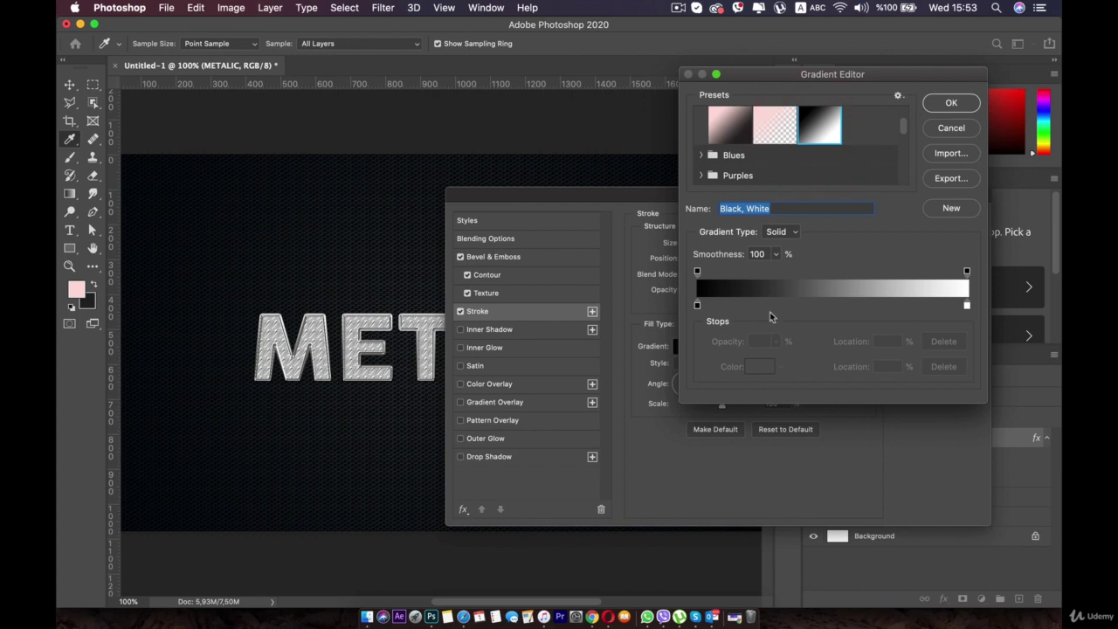
Move the stroke gradient's white stop to 54% and add a matching black stop at 100%
left_click_drag(966, 306, 842, 307)
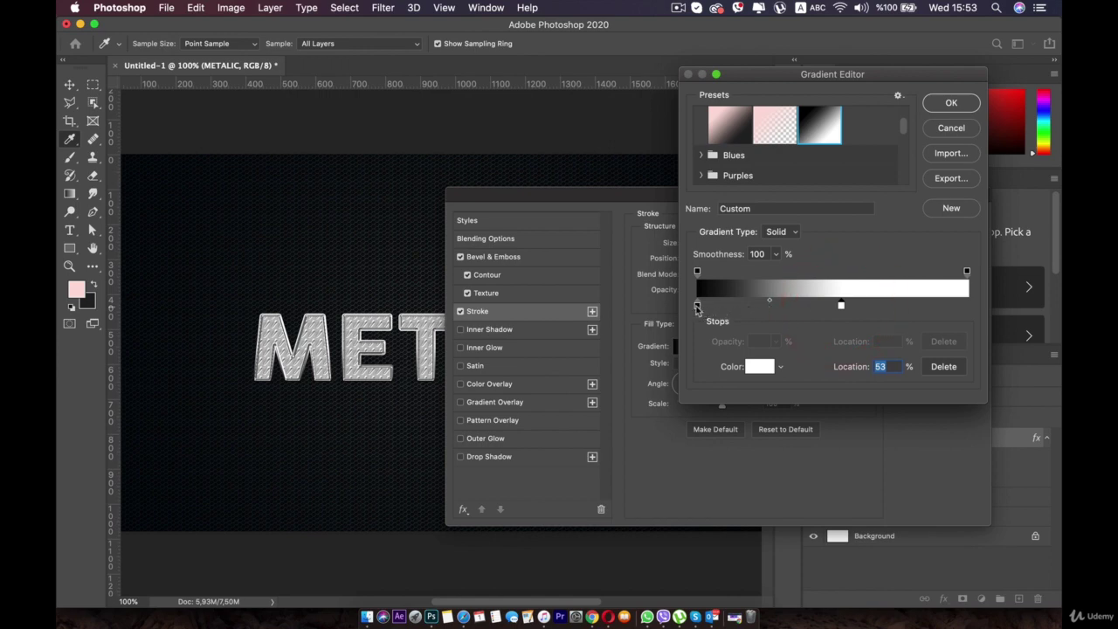
left_click(697, 307)
left_click_drag(891, 306, 968, 311)
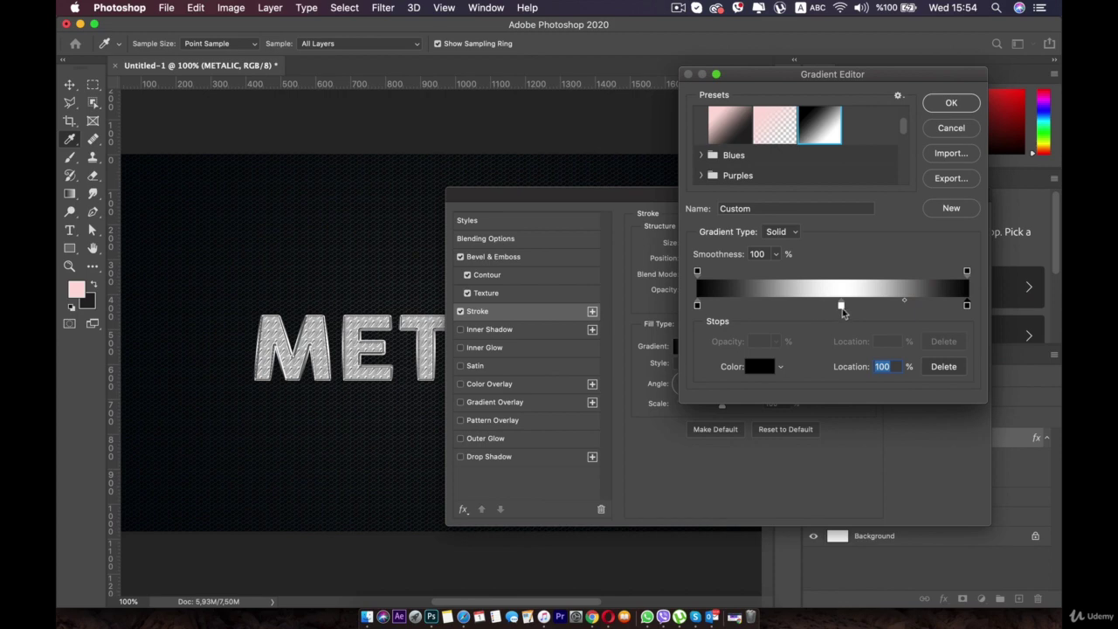
mouse_move(842, 308)
left_mouse_down()
mouse_move(783, 307)
mouse_move(842, 308)
left_mouse_up()
Narrow the gradient's white band by setting its first midpoint to 84% and its second midpoint to 25%
left_click(774, 303)
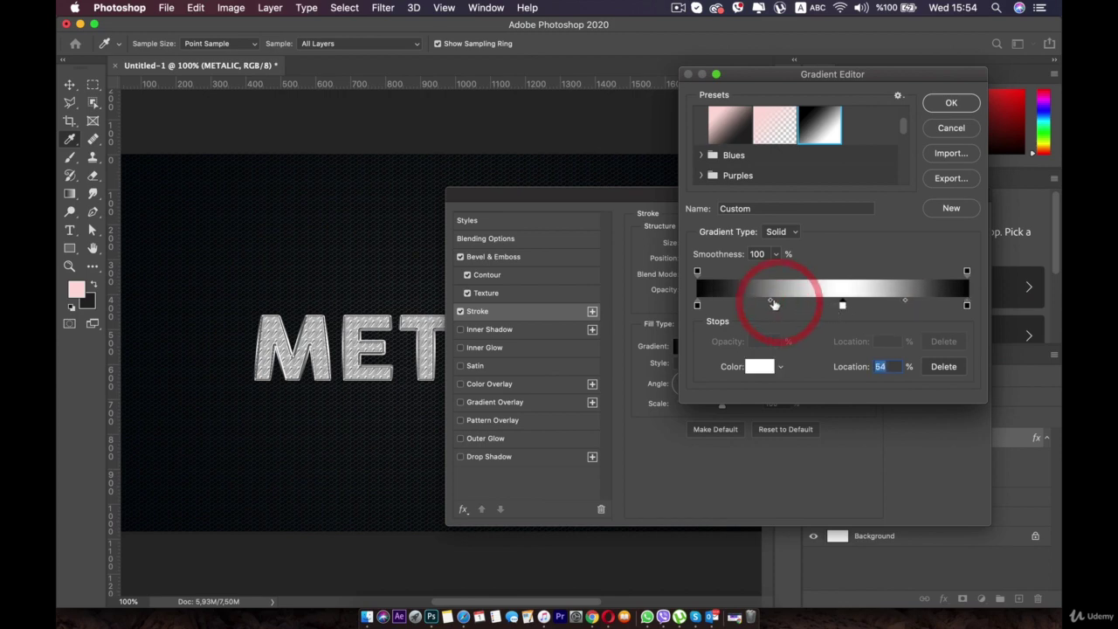
left_click_drag(773, 303, 821, 302)
left_click(847, 303)
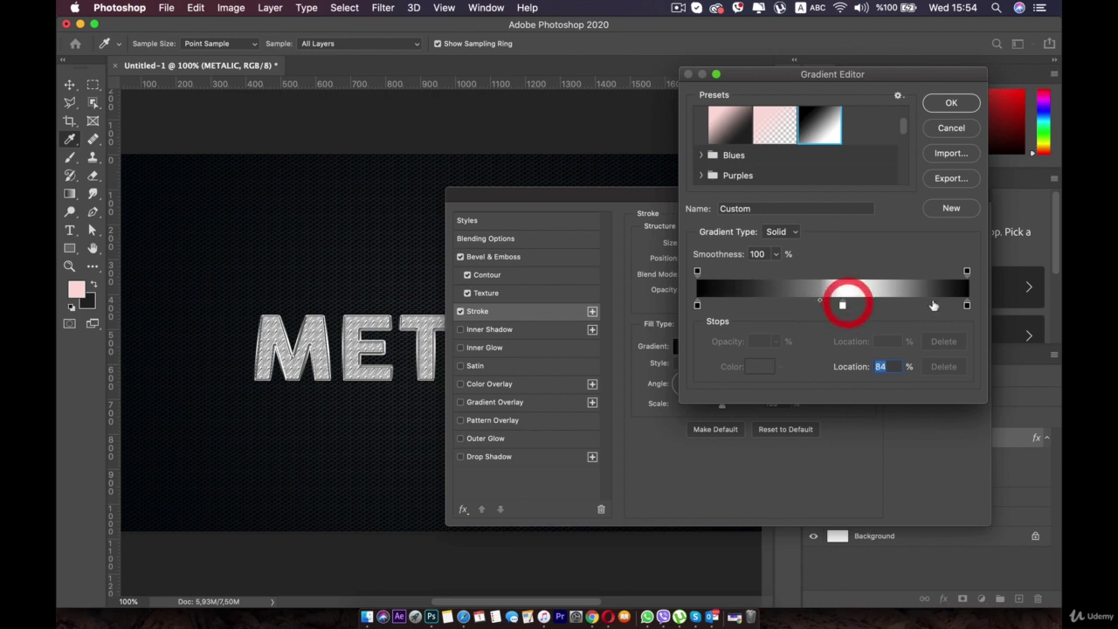
left_click(842, 304)
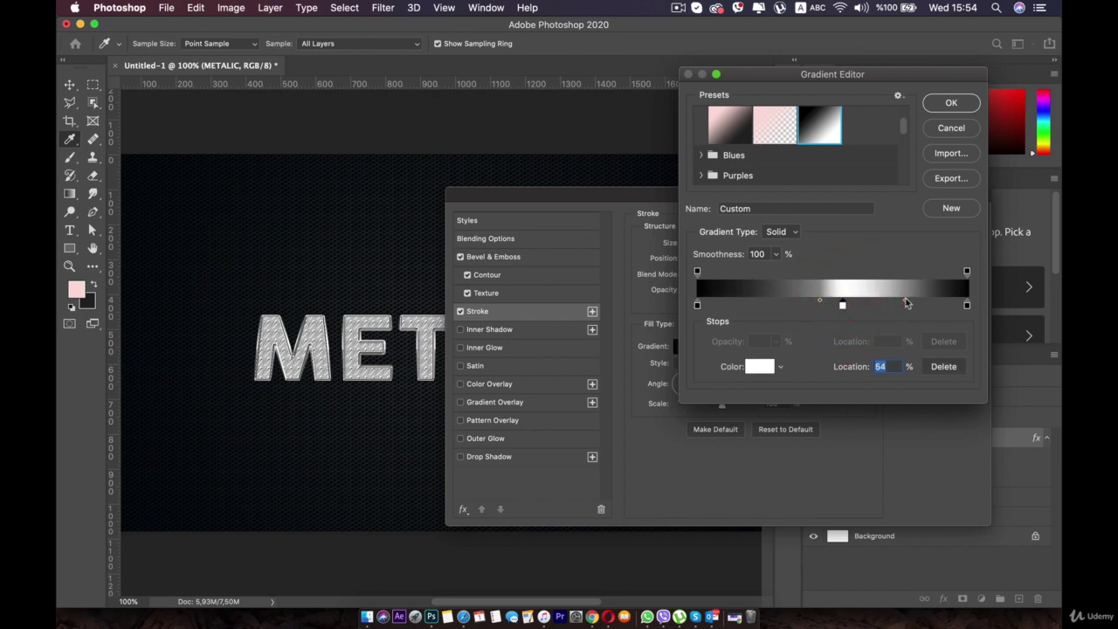
left_click_drag(907, 303, 876, 305)
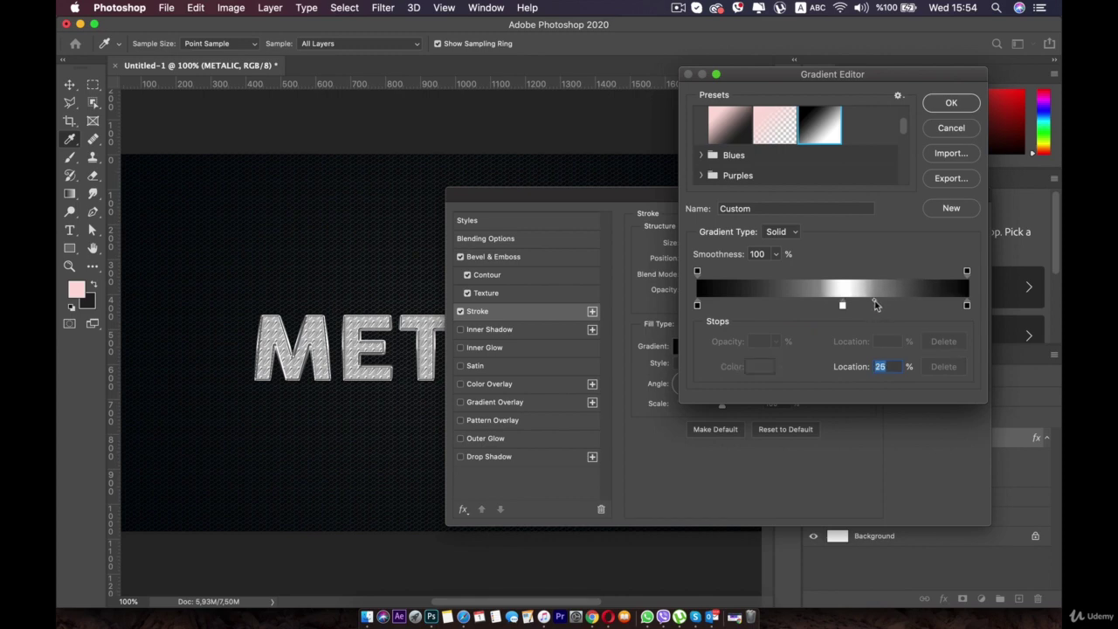
Recolour the stroke gradient's end stop at 100% to dark grey 1f1f1f
left_click(967, 305)
double_click(966, 305)
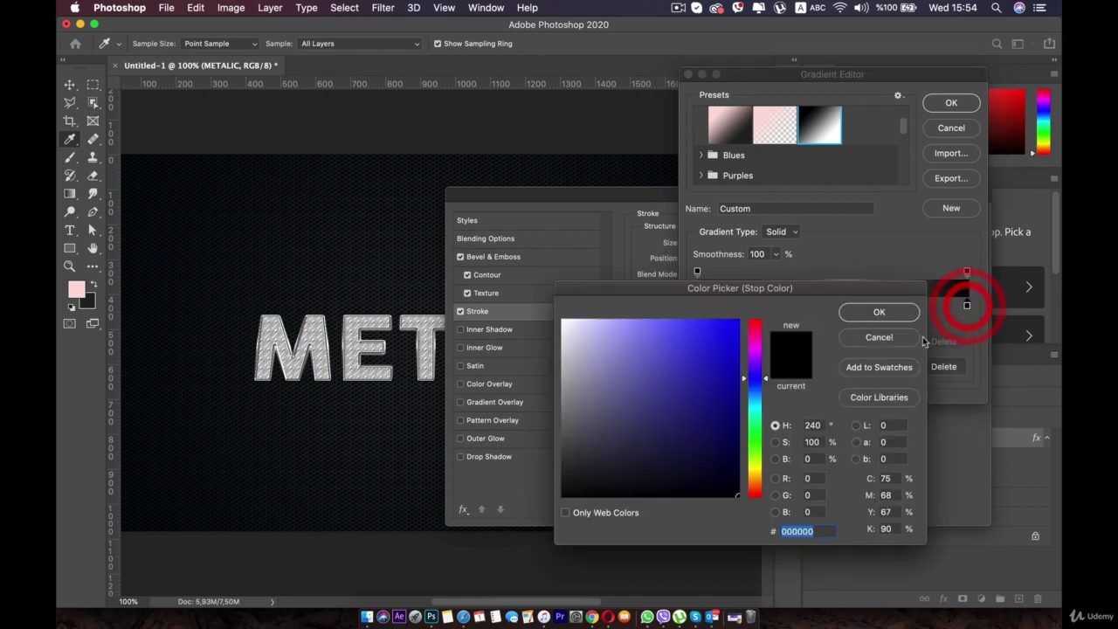
left_click(561, 479)
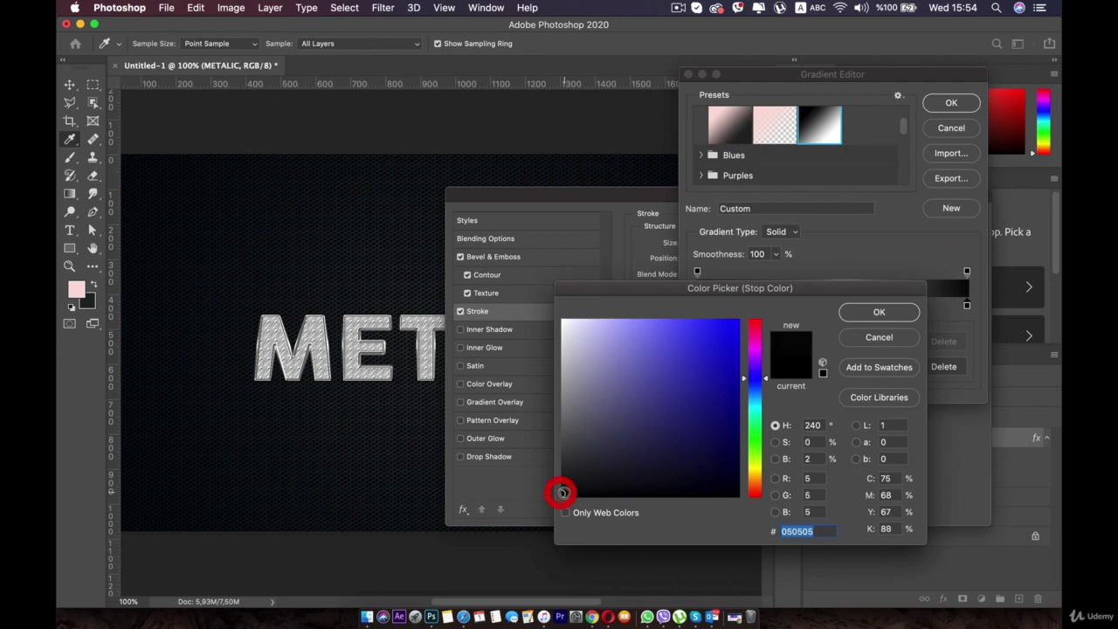
left_click(561, 476)
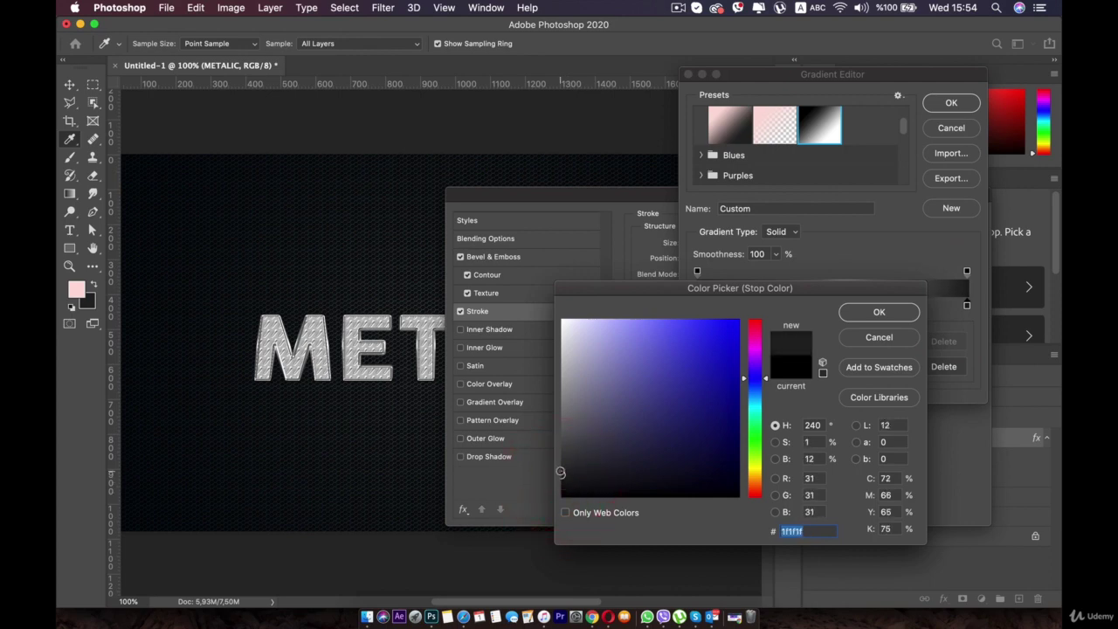
left_click(865, 314)
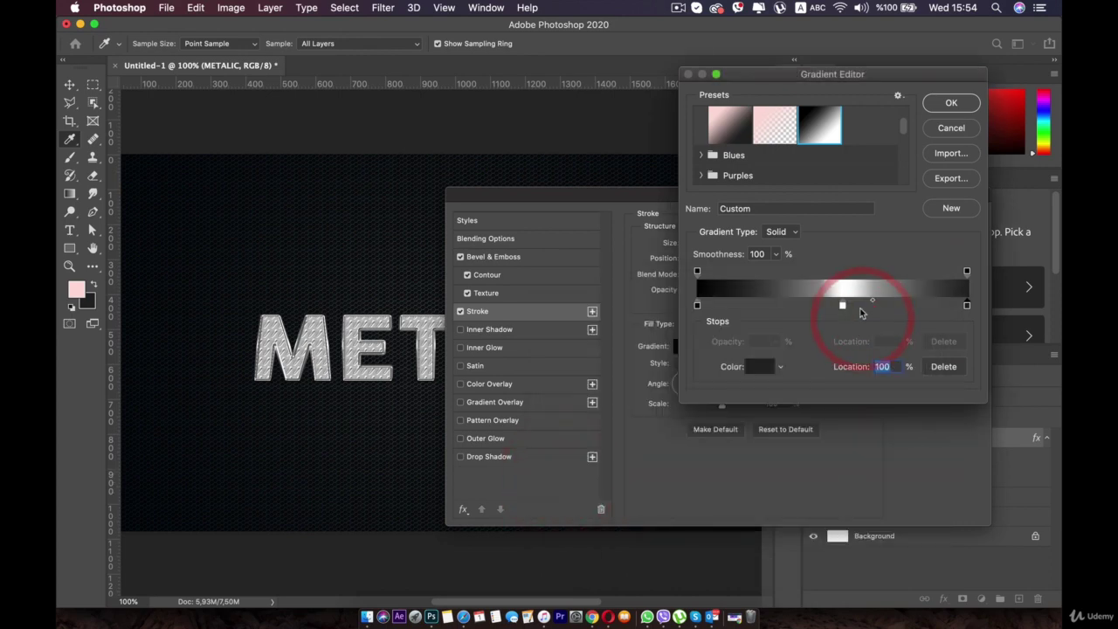
Move the gradient's white stop to 69% and its first midpoint to 88%, and set the stroke's gradient style to Reflected
left_click_drag(844, 307, 883, 307)
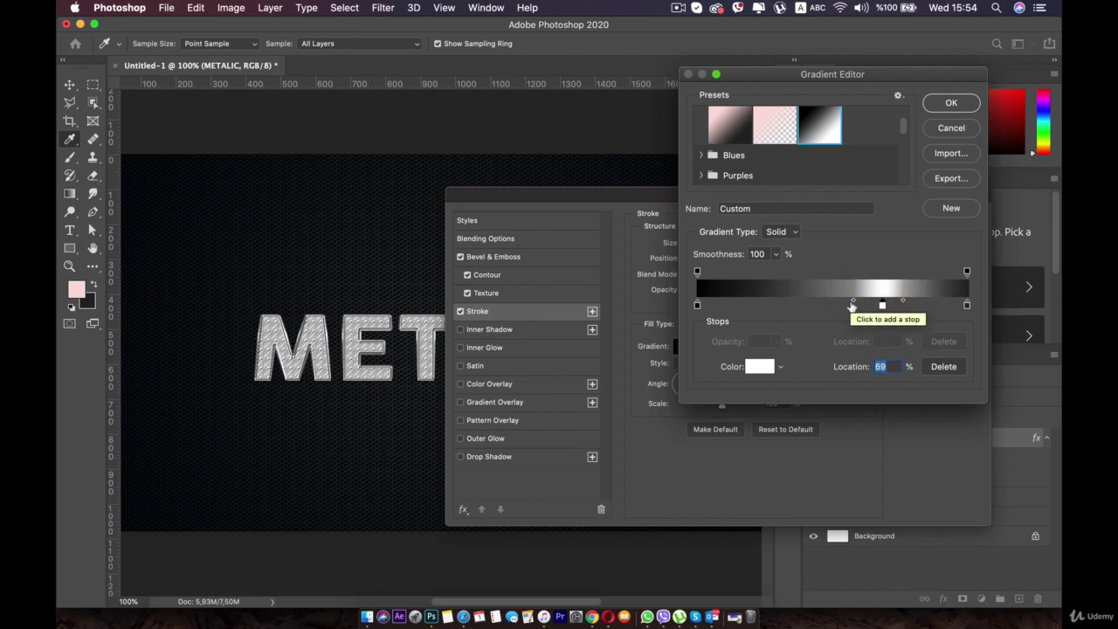
mouse_move(853, 303)
left_mouse_down()
mouse_move(844, 304)
mouse_move(870, 306)
left_mouse_up()
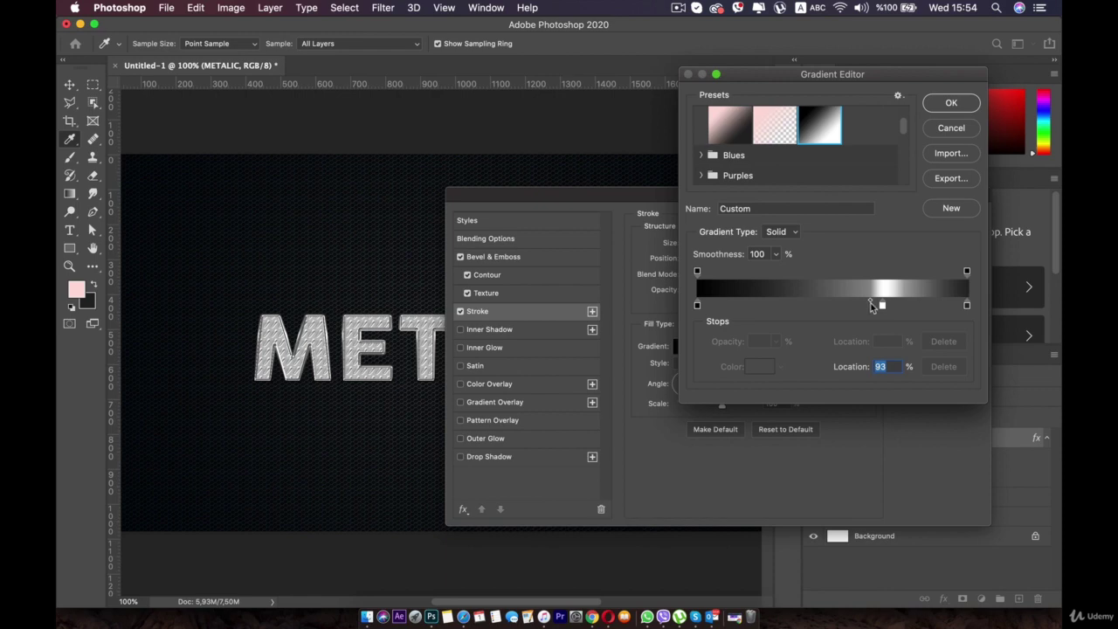
left_click(697, 305)
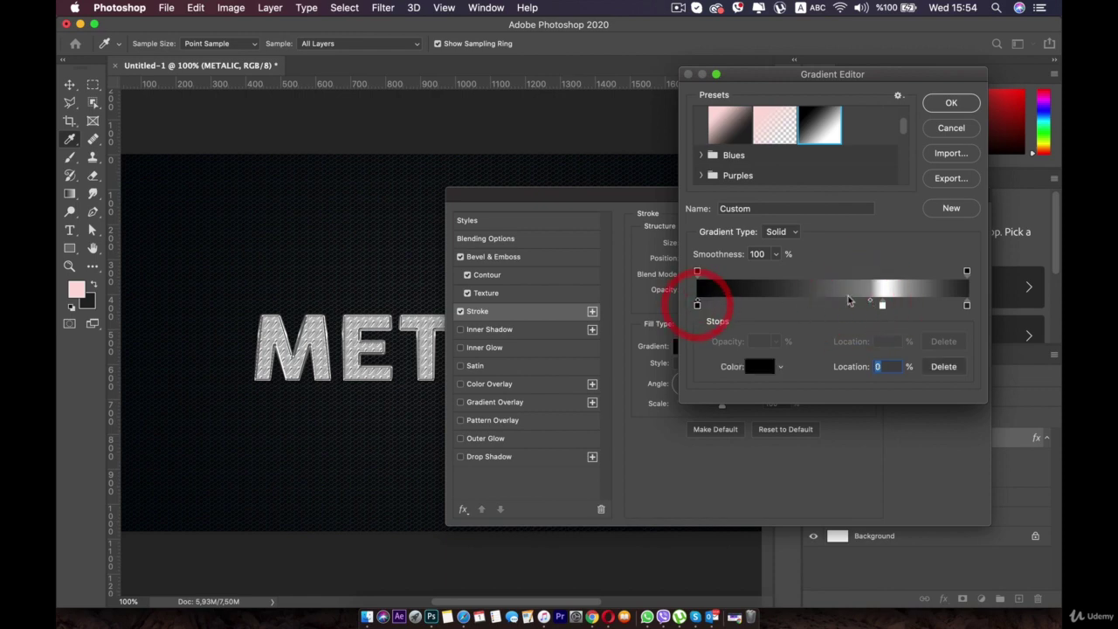
mouse_move(870, 301)
left_mouse_down()
mouse_move(821, 308)
mouse_move(860, 306)
left_mouse_up()
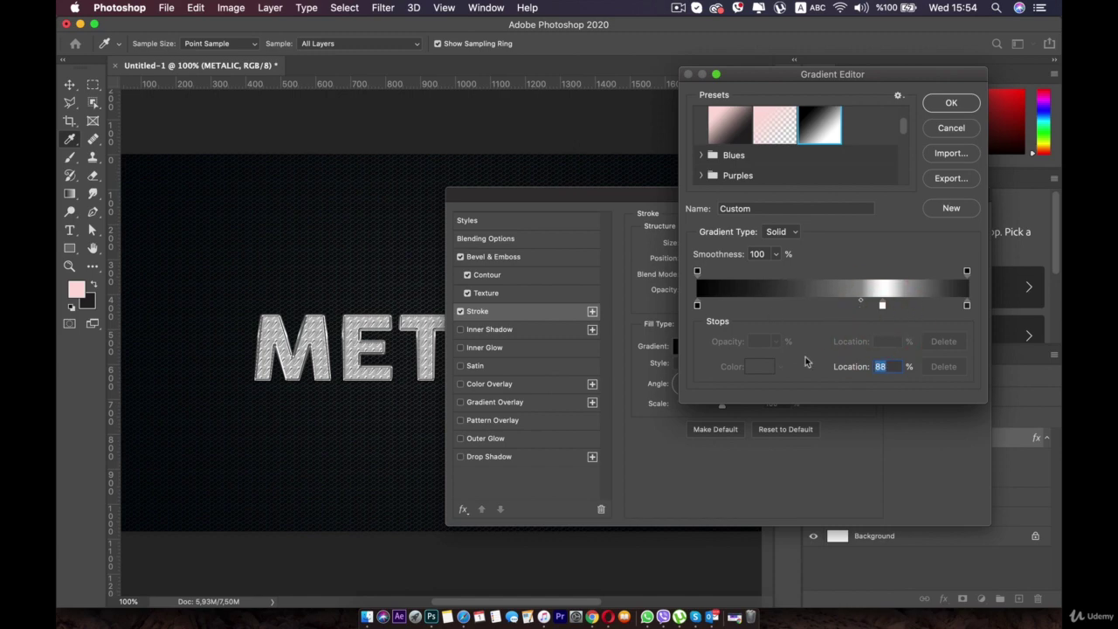
left_click(952, 108)
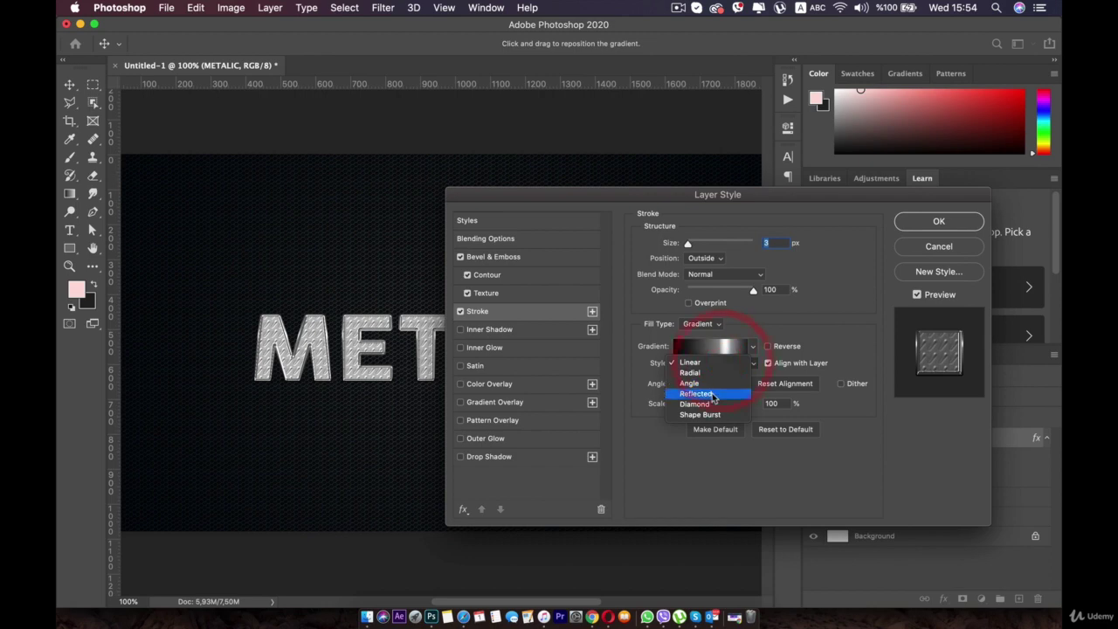
left_click(711, 394)
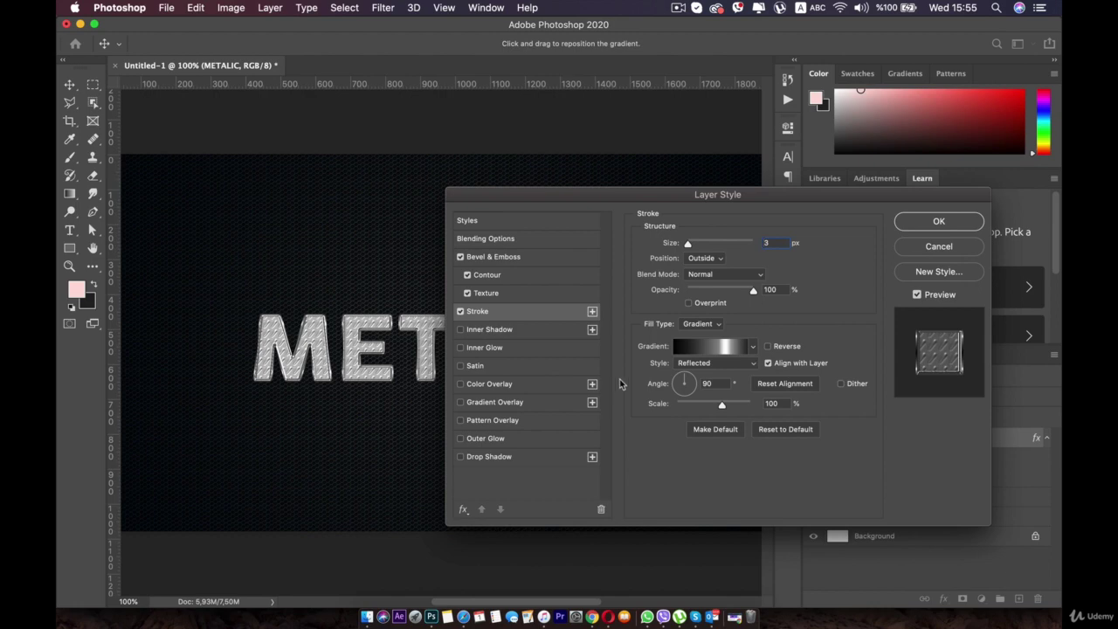
Add an Inner Shadow effect to the METALIC text with the Color Dodge blend mode
left_click(476, 330)
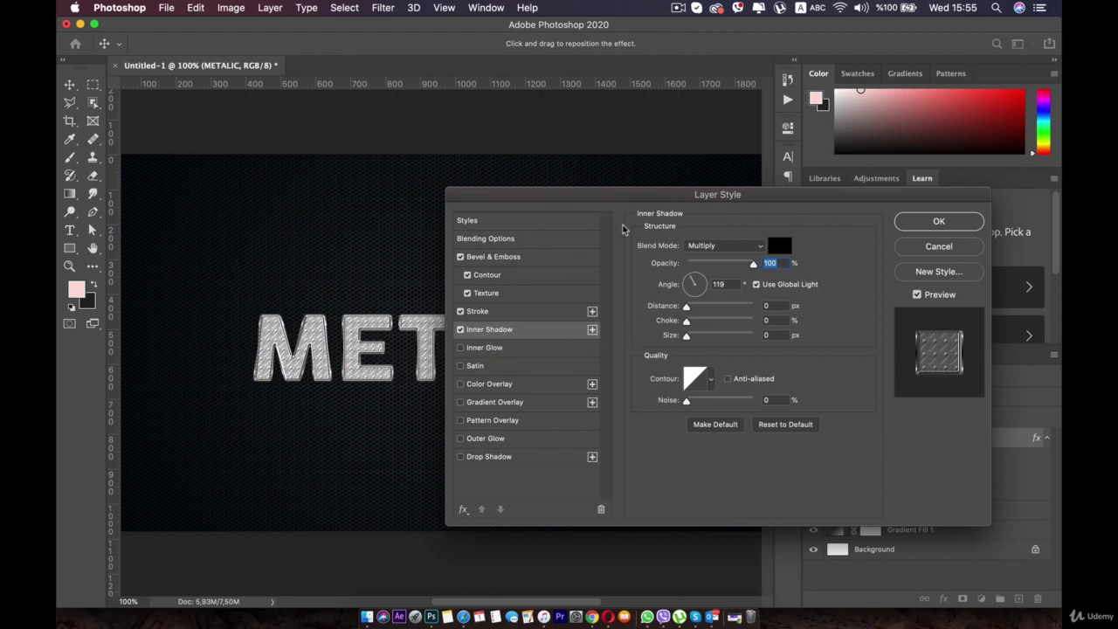
left_click(702, 247)
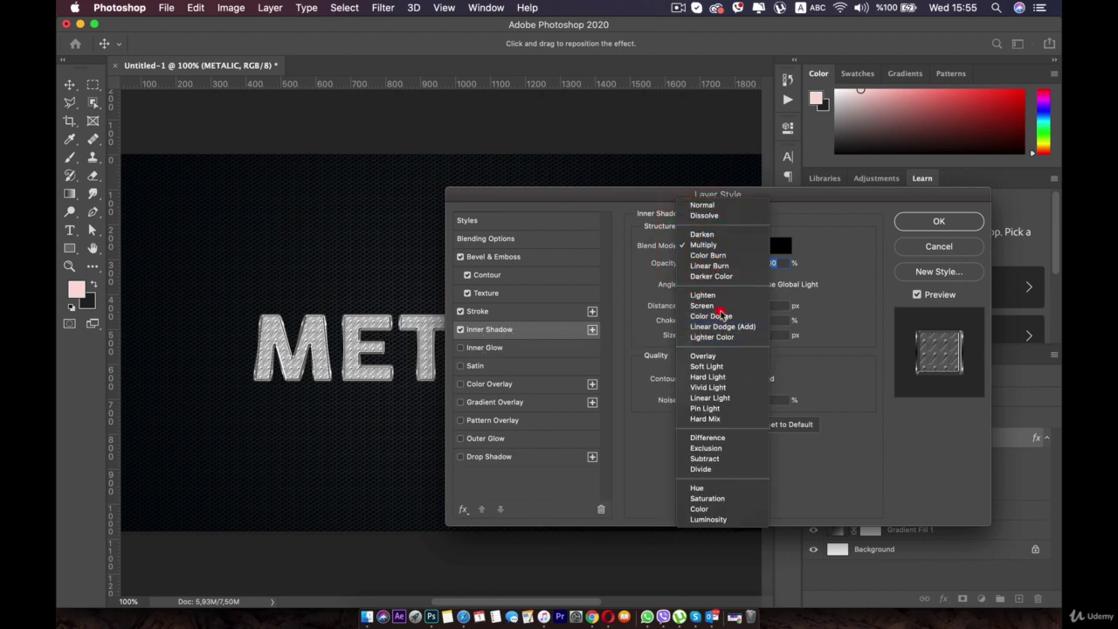
left_click(726, 316)
left_click(513, 340)
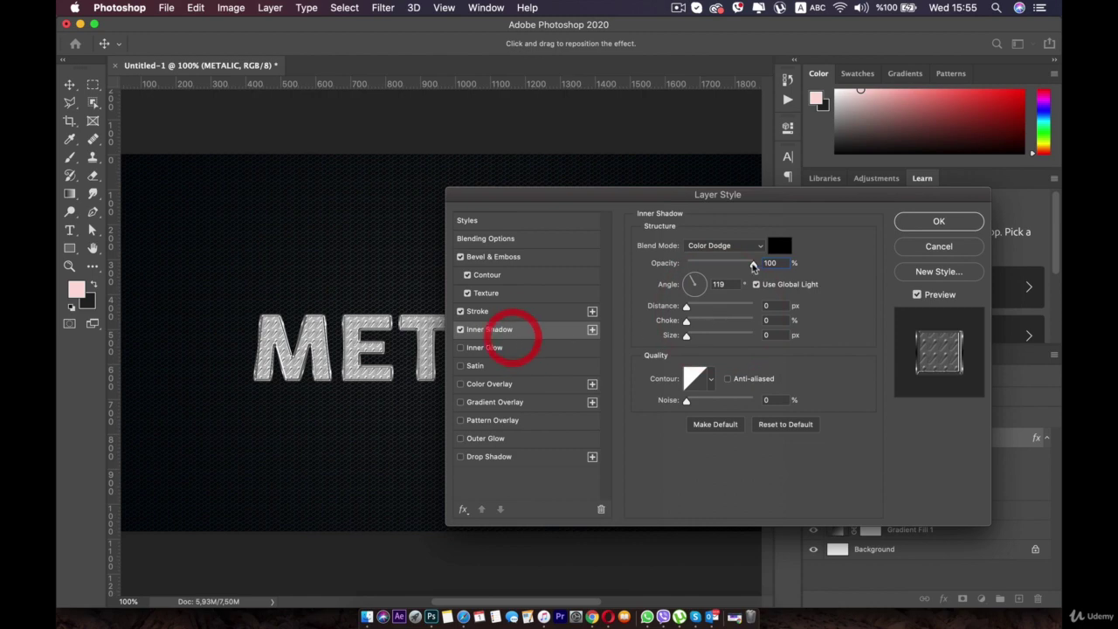
Set the inner shadow's colour to a light red, RGB 239, 136, 136
left_click(782, 246)
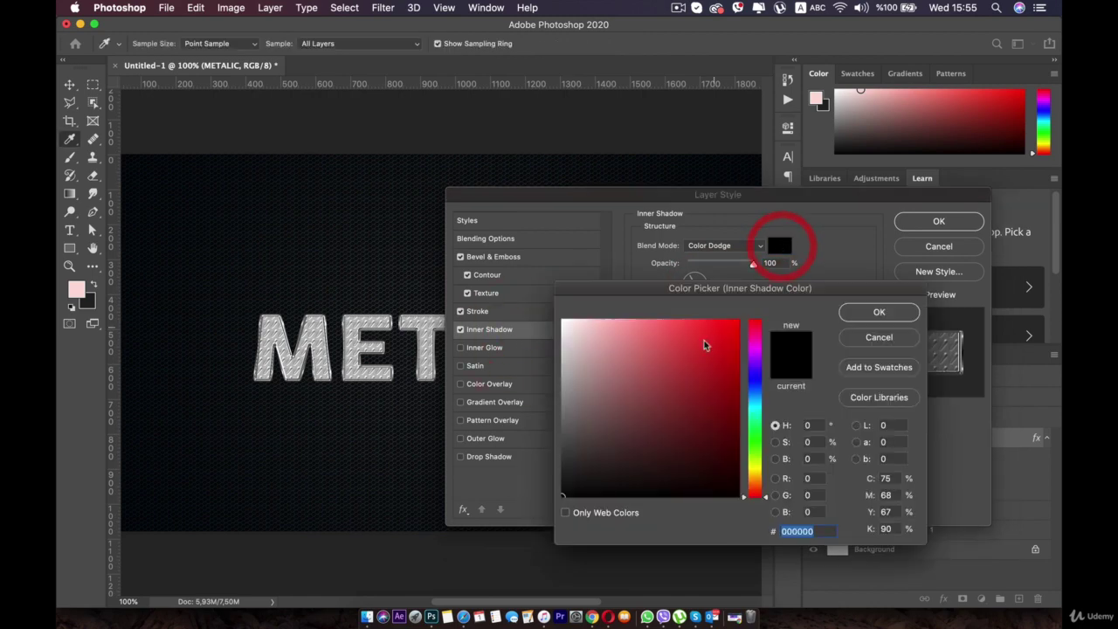
left_click(629, 337)
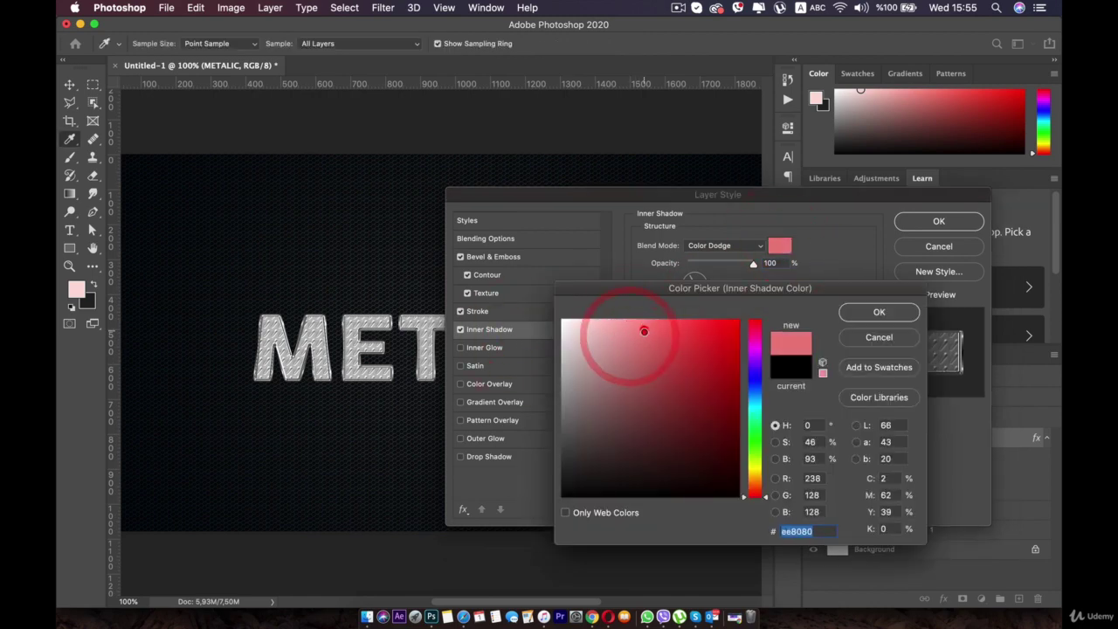
left_click(638, 329)
left_click(637, 329)
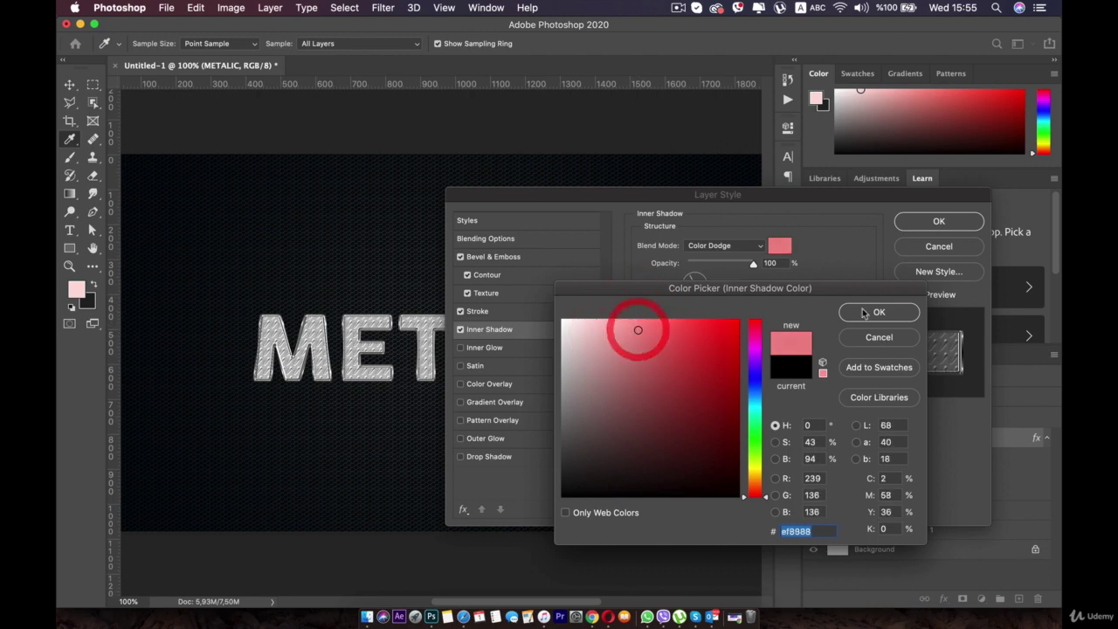
left_click(867, 311)
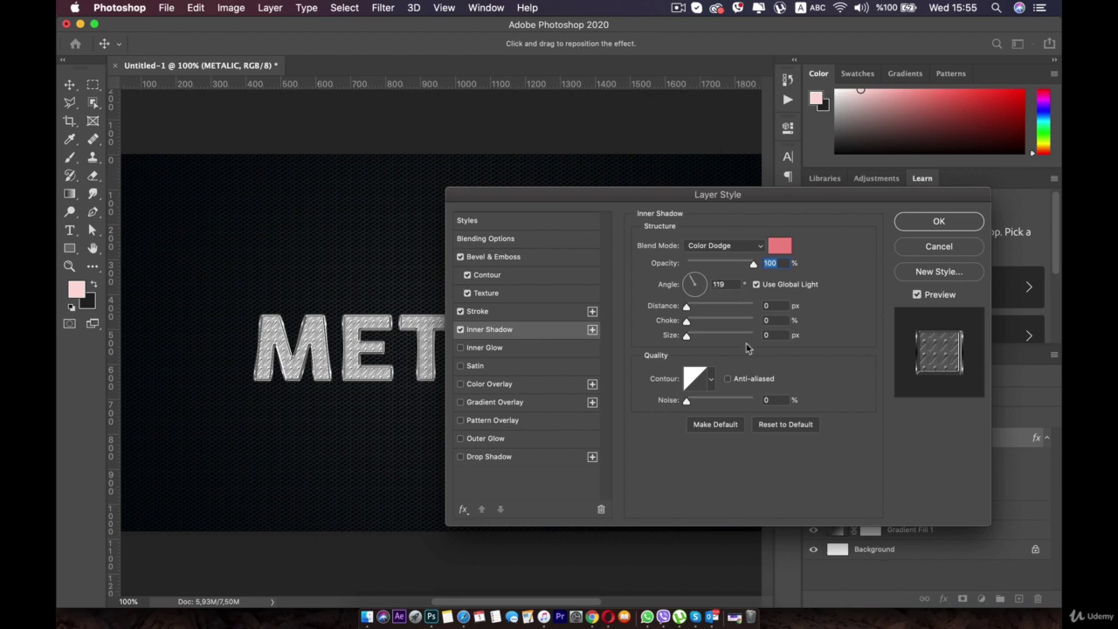
Set the inner shadow's distance to 24 px and its size to 10 px
left_click_drag(687, 310, 705, 308)
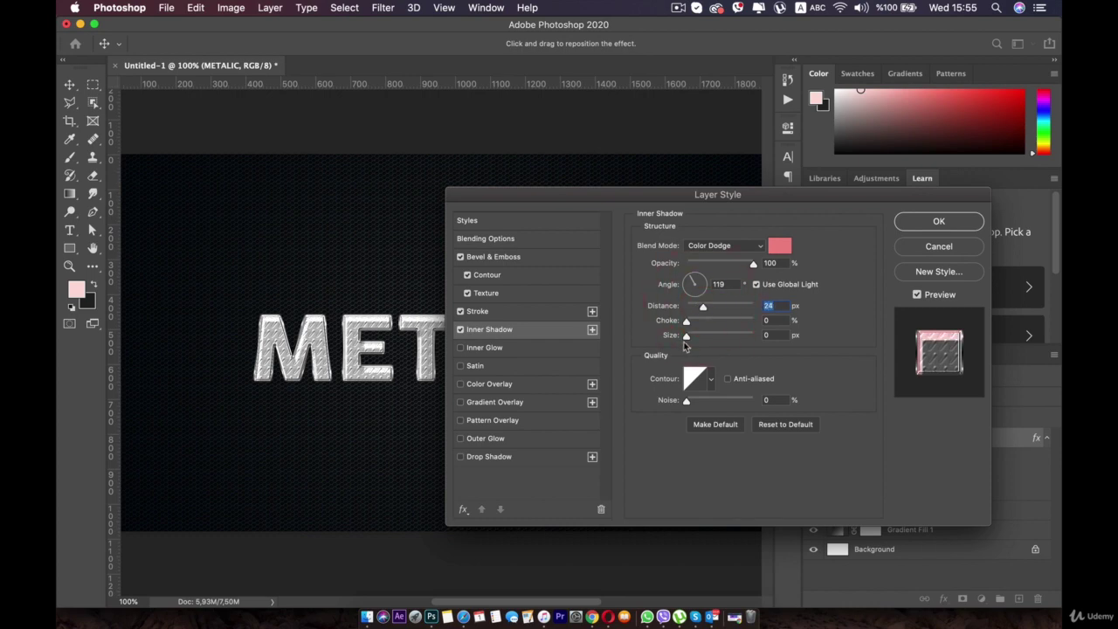
left_click_drag(690, 337, 694, 338)
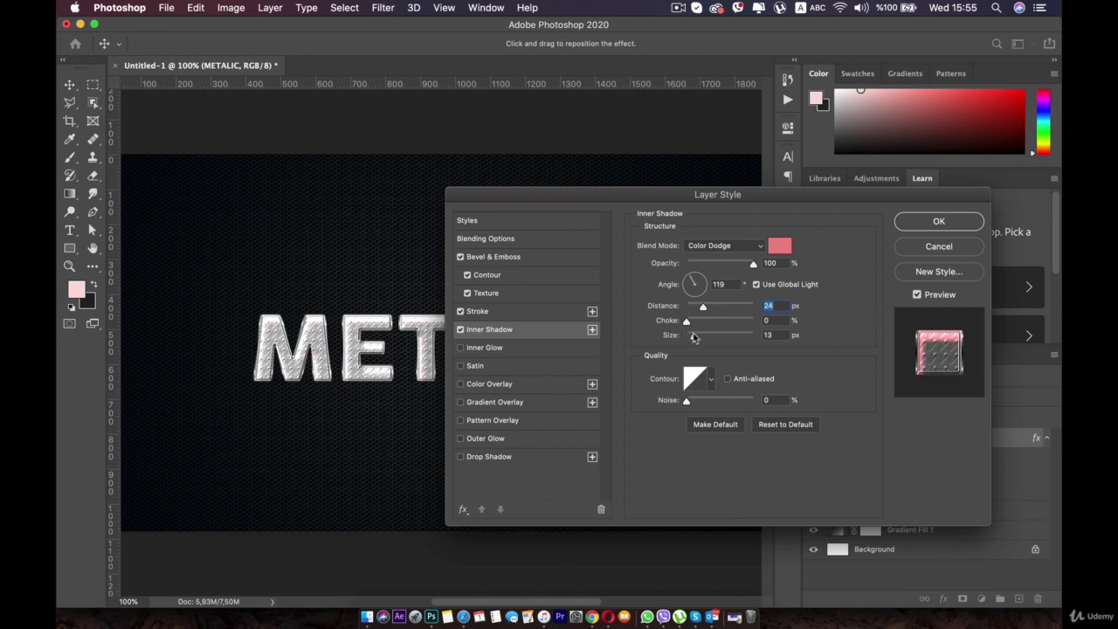
left_click(694, 336)
Try other contour presets on the inner shadow, ending with the default linear contour selected
left_click(711, 378)
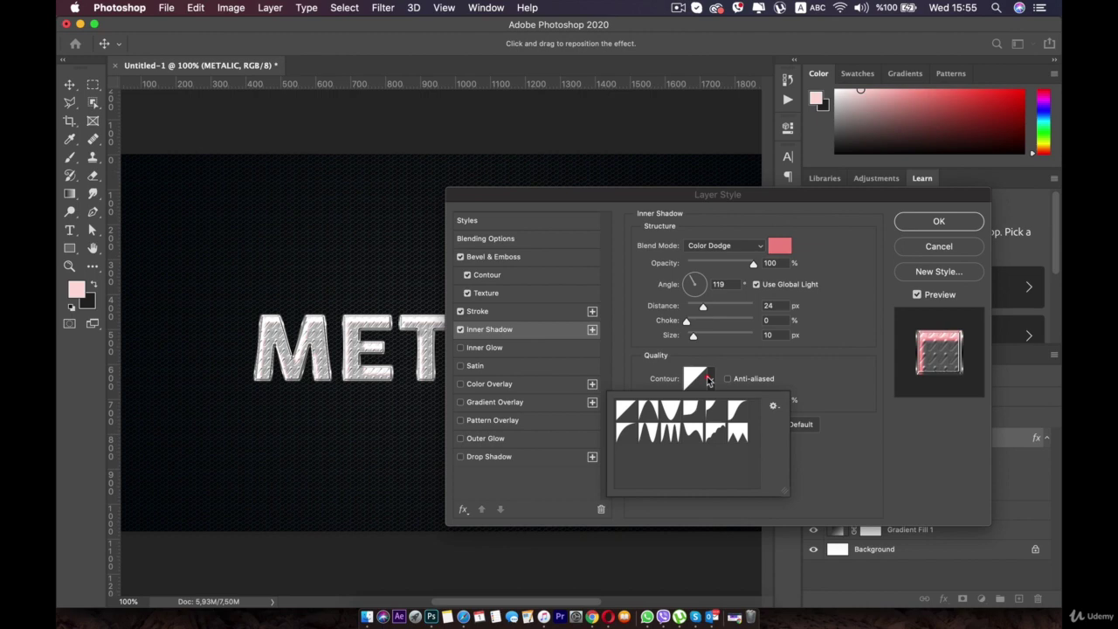
left_click(673, 425)
left_click(671, 410)
left_click(651, 428)
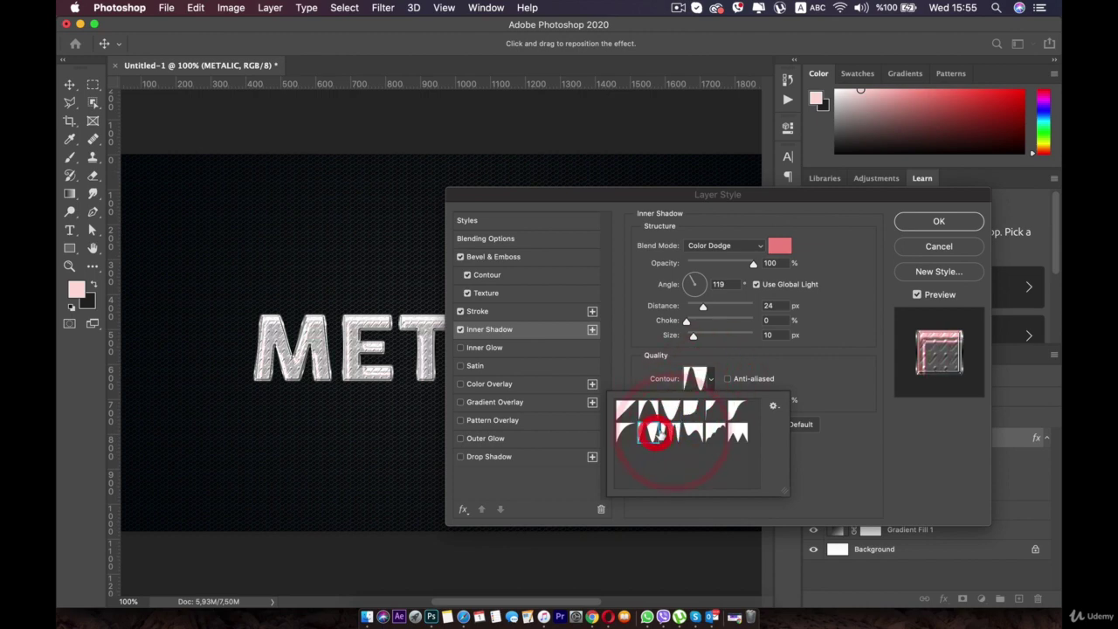
left_click(625, 411)
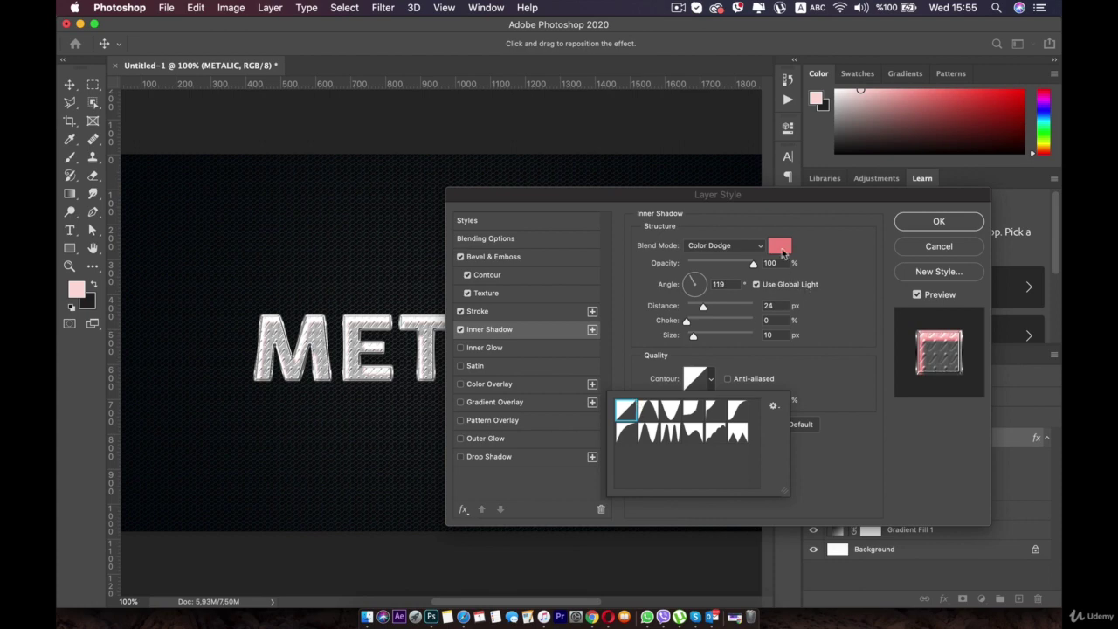
Set the inner shadow's colour to the lighter pinkish red f39292
left_click(781, 248)
mouse_move(638, 332)
left_mouse_down()
mouse_move(619, 342)
mouse_move(627, 331)
left_mouse_up()
left_click_drag(744, 343, 758, 496)
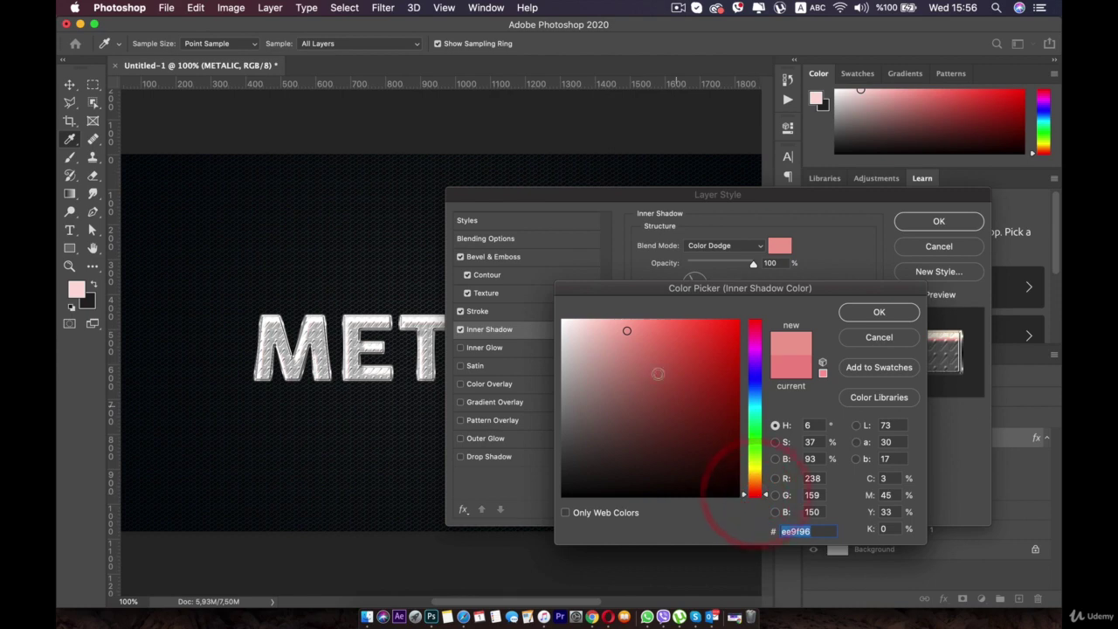
left_click(632, 327)
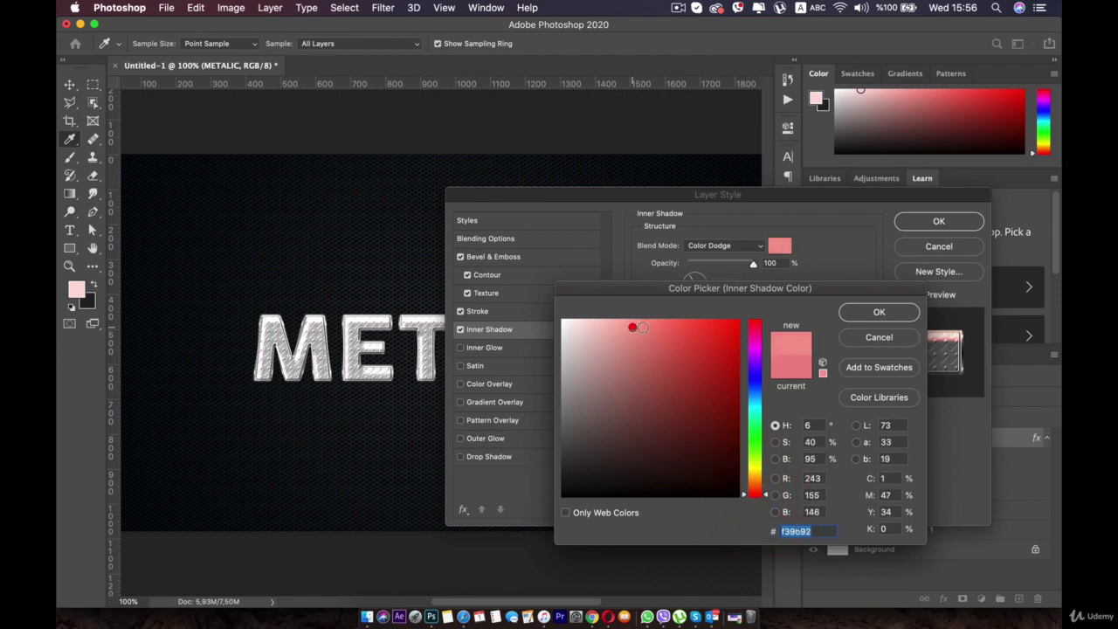
left_click(754, 319)
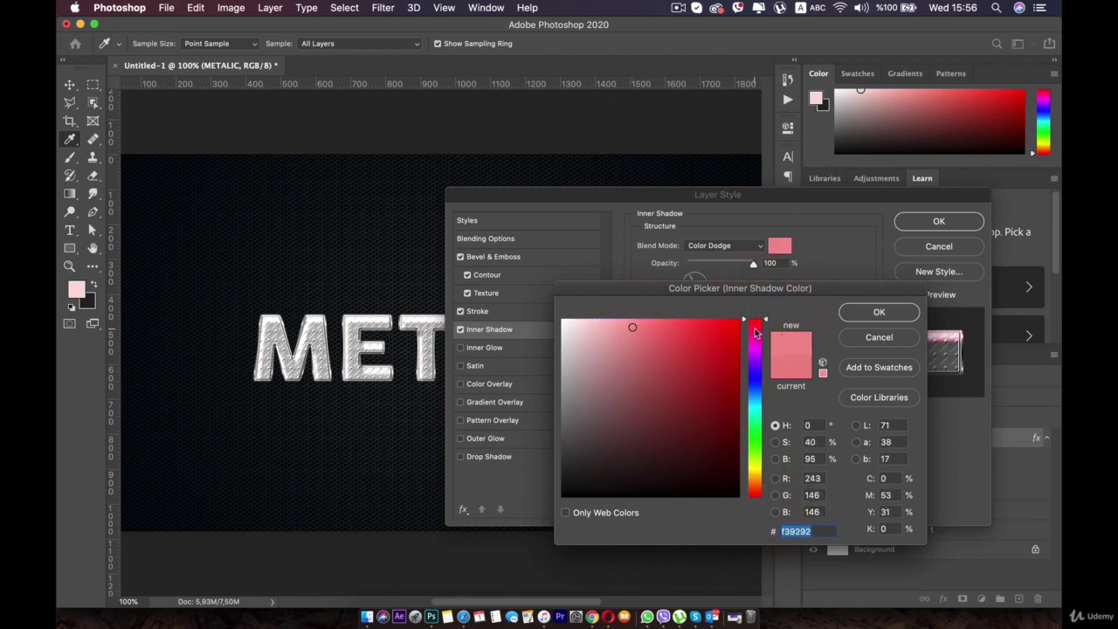
left_click(882, 312)
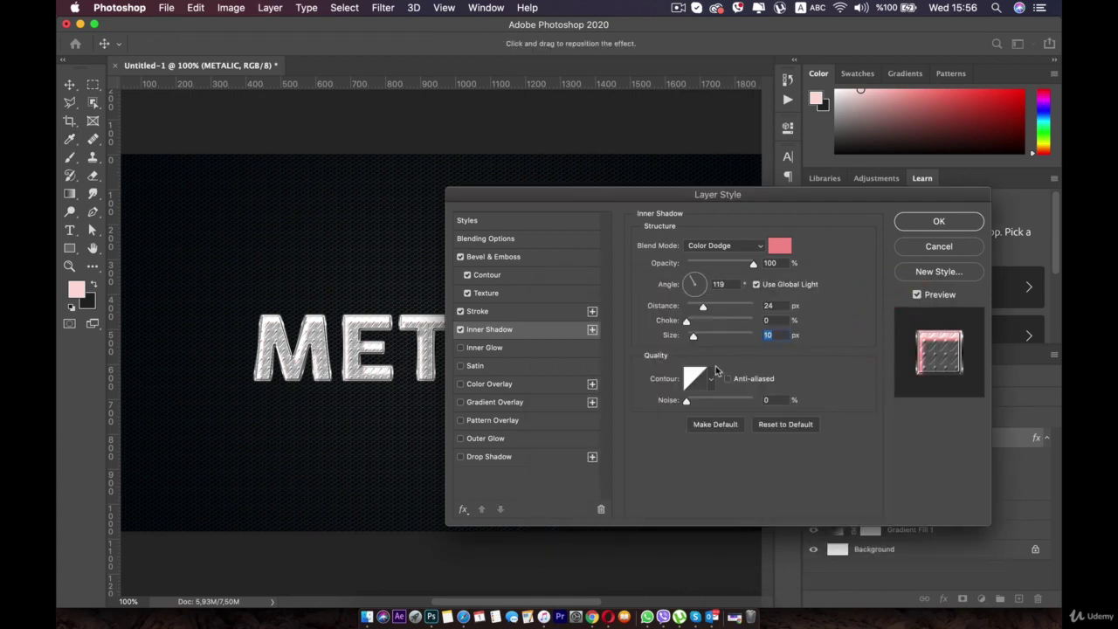
Add an Inner Glow effect to the METALIC text with the Hard Light blend mode
left_click(486, 347)
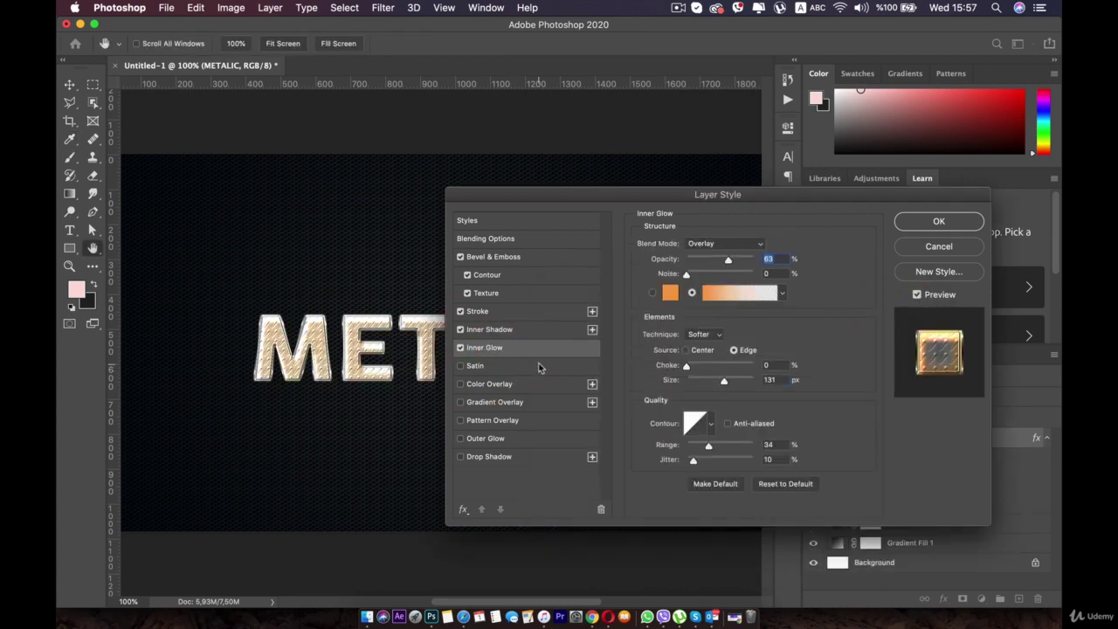
left_click(723, 244)
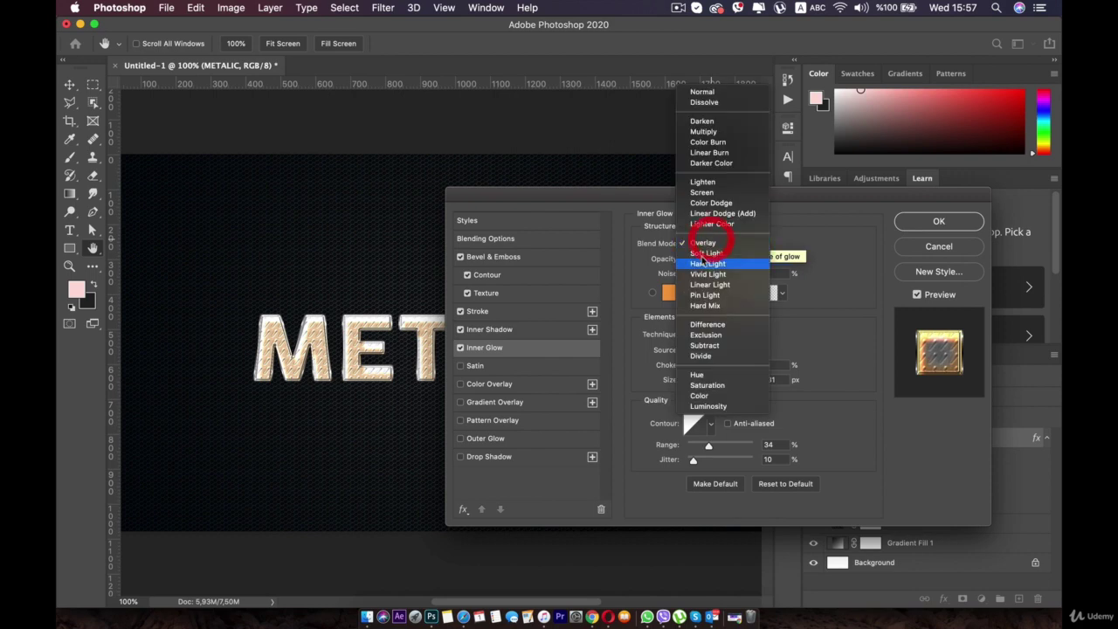
left_click(724, 265)
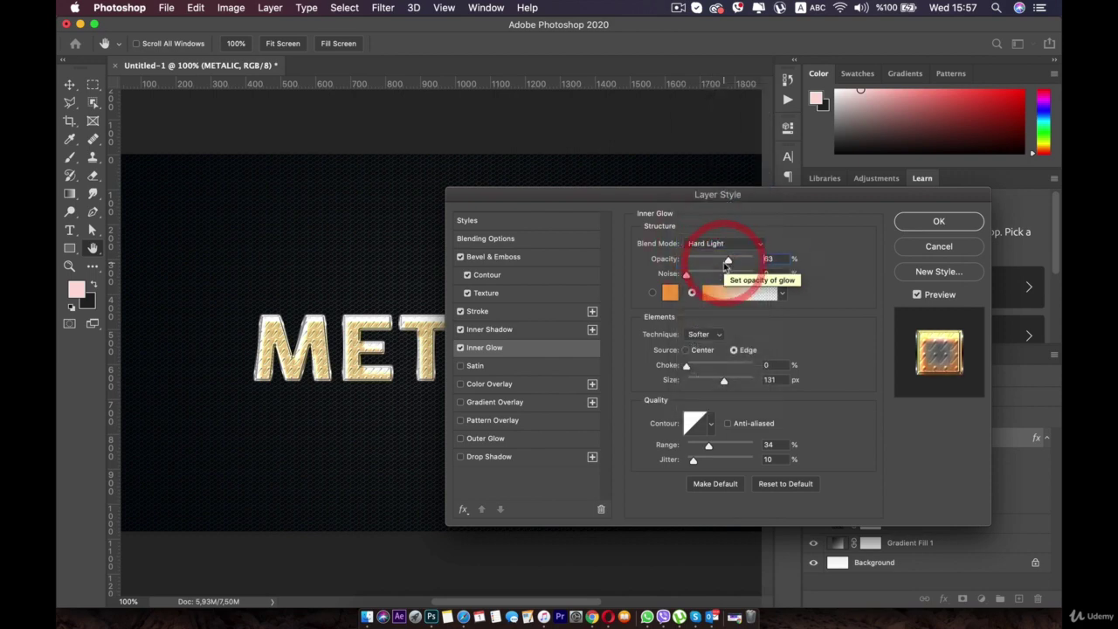
Switch the inner glow to a solid colour and make it neutral grey b8b8b8
left_click(670, 293)
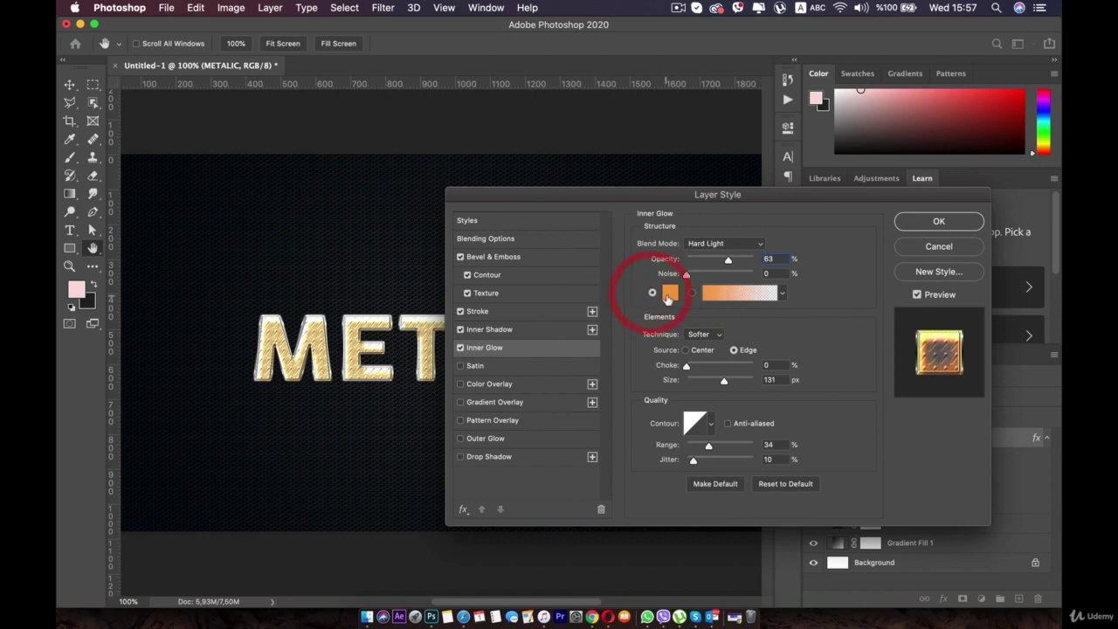
mouse_move(667, 335)
left_mouse_down()
mouse_move(563, 322)
mouse_move(610, 325)
mouse_move(576, 327)
mouse_move(563, 387)
left_mouse_up()
left_click(749, 369)
mouse_move(749, 374)
left_mouse_down()
mouse_move(753, 397)
mouse_move(748, 387)
left_mouse_up()
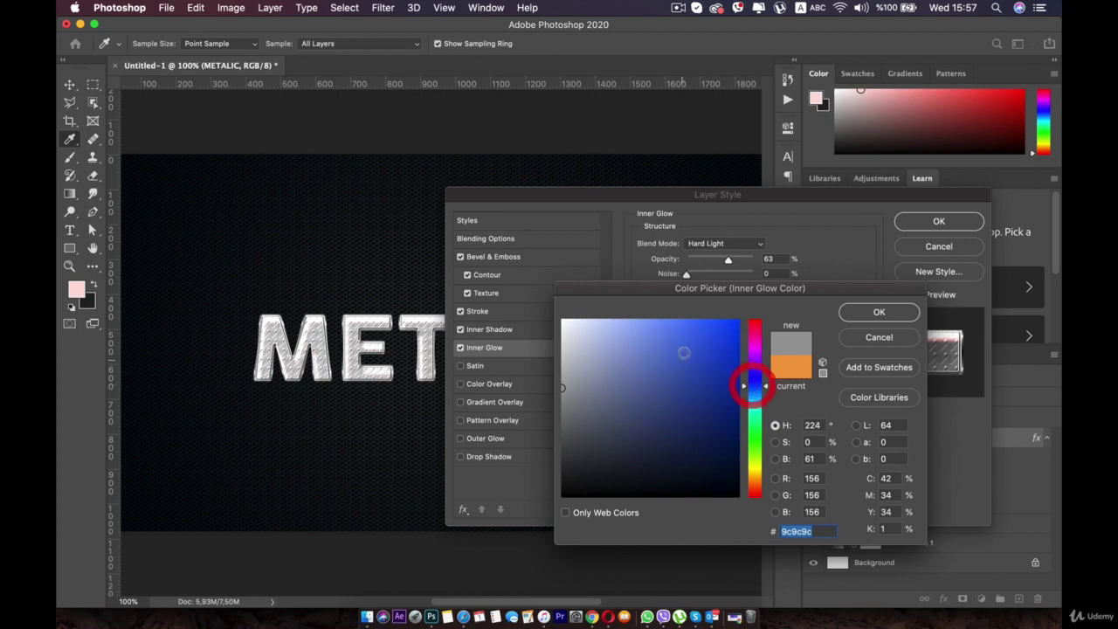
mouse_move(678, 342)
left_mouse_down()
mouse_move(634, 326)
mouse_move(637, 337)
mouse_move(599, 310)
mouse_move(543, 331)
left_mouse_up()
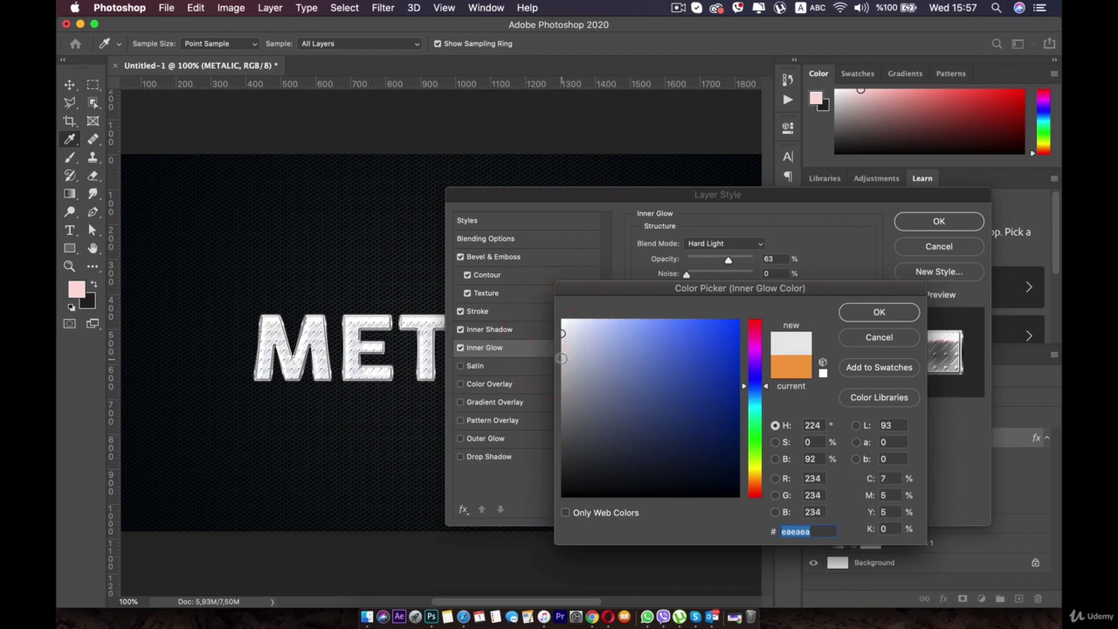
left_click_drag(559, 341, 556, 373)
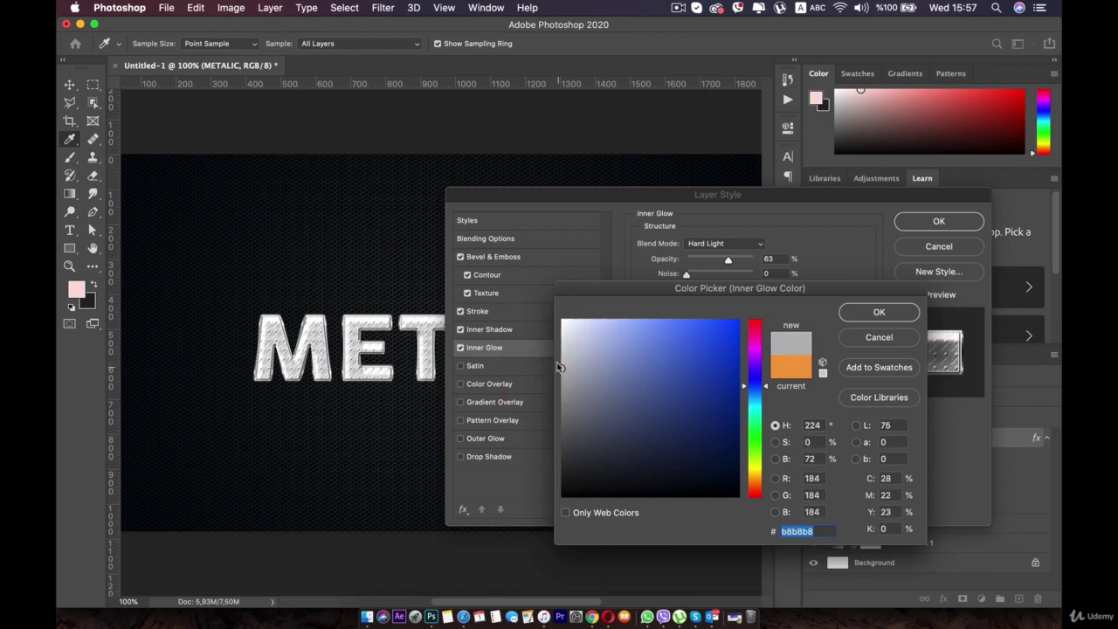
left_click(873, 315)
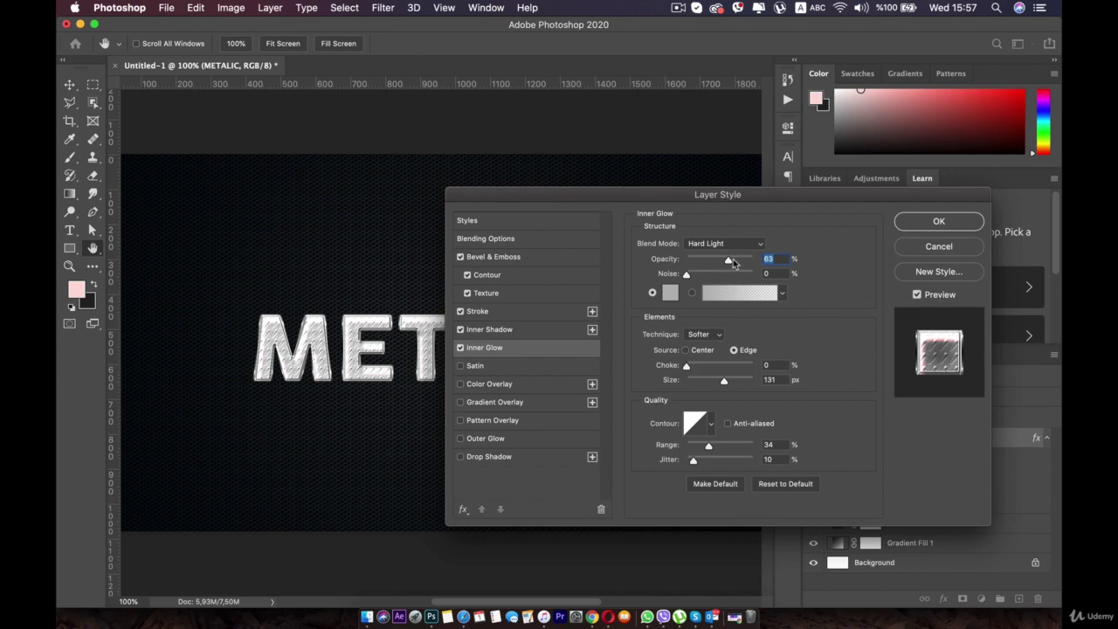
Set the inner glow's opacity to 66% and its technique to Precise
left_click_drag(734, 262, 730, 262)
left_click(709, 334)
left_click(707, 346)
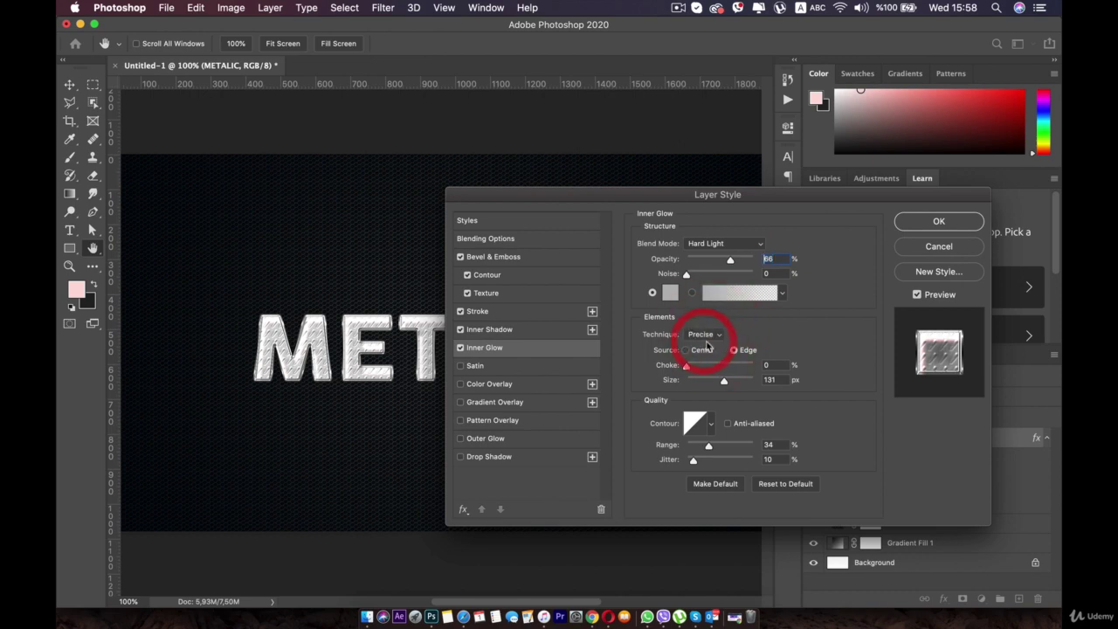
Set the inner glow's source to Center and its size to 51 px
left_click(700, 351)
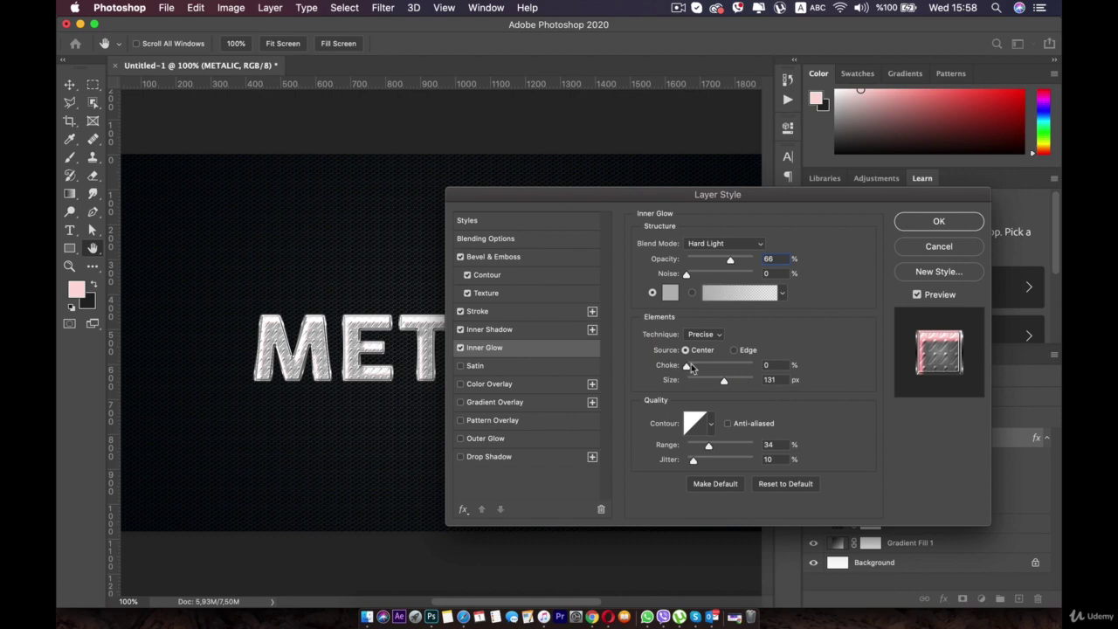
left_click_drag(724, 382, 710, 385)
left_click(704, 382)
Give the inner glow the wavy descending contour, with its range at 47% and jitter at 0%
left_click(709, 425)
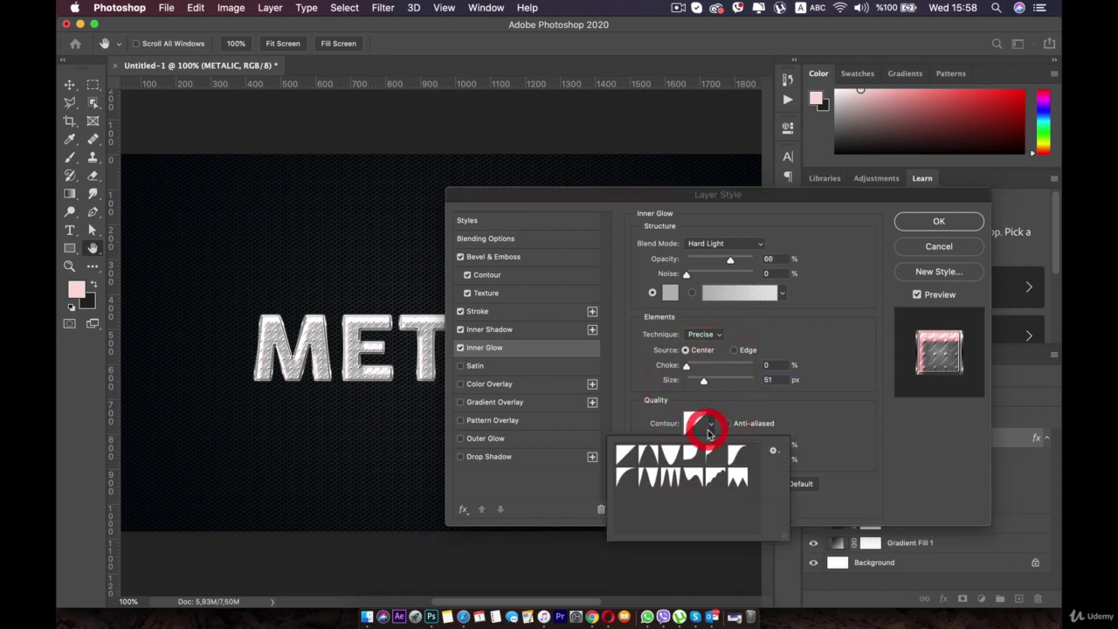
left_click(694, 479)
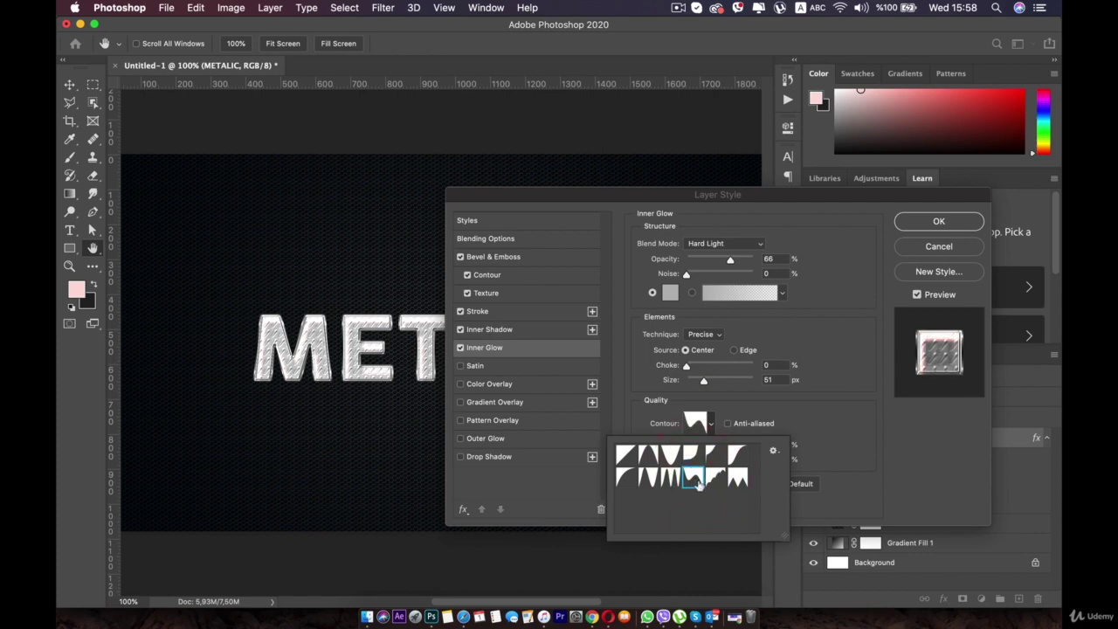
left_click(842, 449)
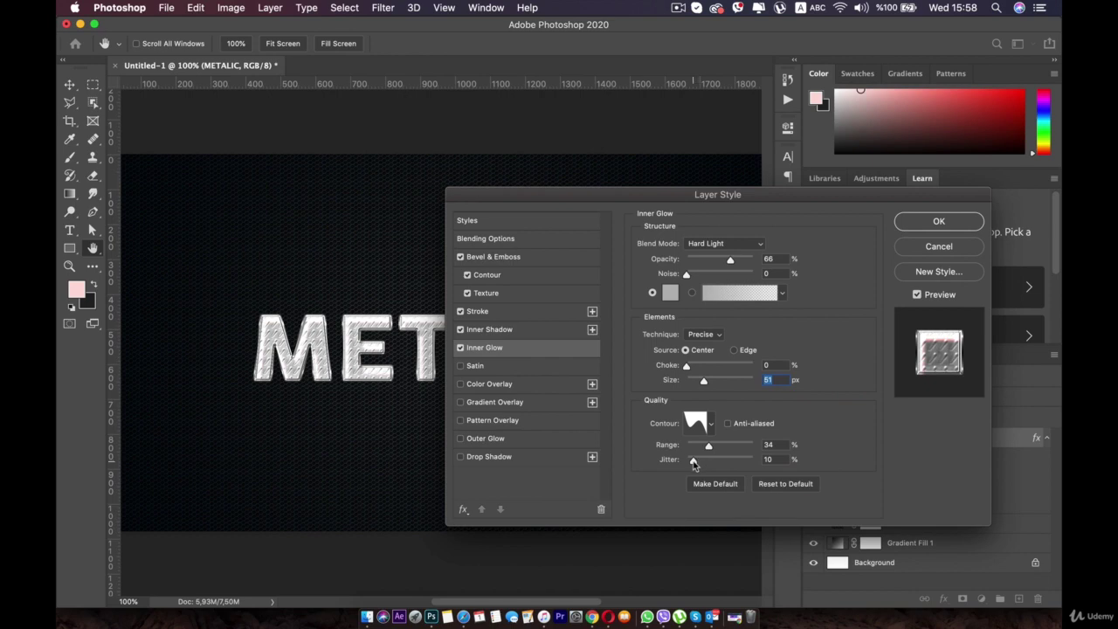
mouse_move(693, 464)
left_mouse_down()
mouse_move(654, 458)
mouse_move(730, 446)
mouse_move(719, 448)
left_mouse_up()
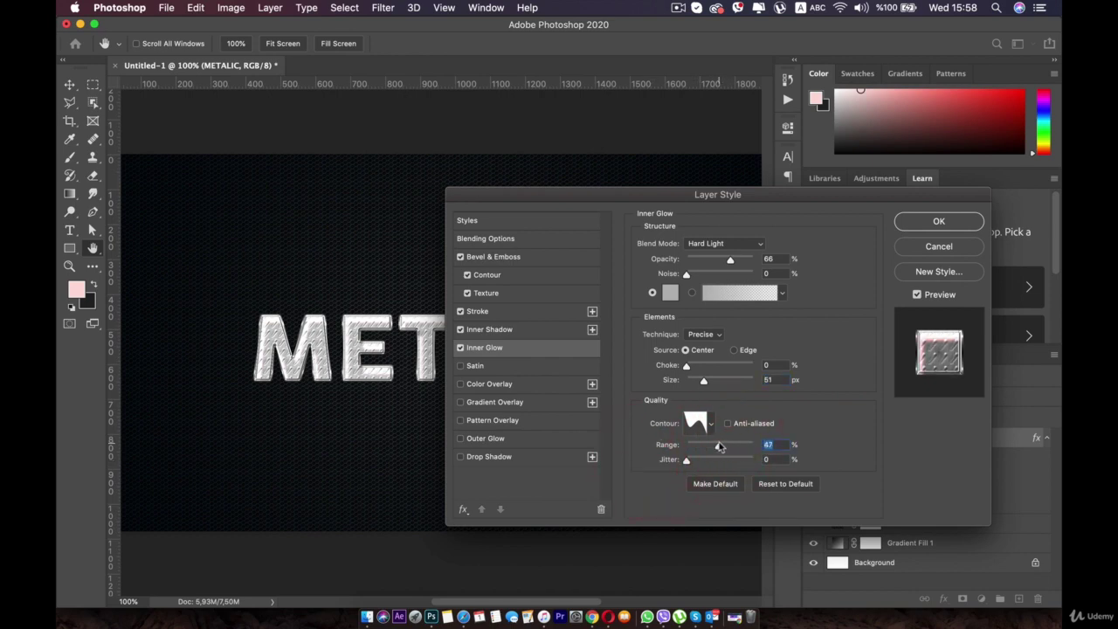
left_click(720, 446)
Add a Satin effect to the METALIC text and make its colour the pale grey-blue adb8c6
left_click(490, 368)
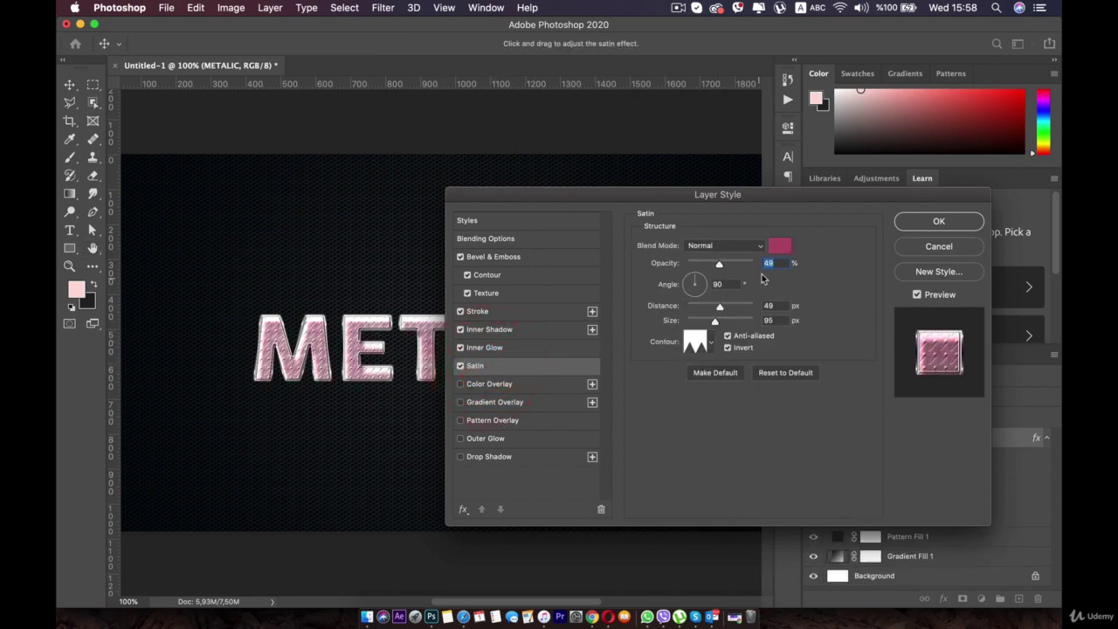
left_click(789, 252)
left_click_drag(576, 387, 585, 365)
left_click_drag(753, 385, 754, 392)
left_click_drag(572, 362, 584, 358)
left_click(823, 232)
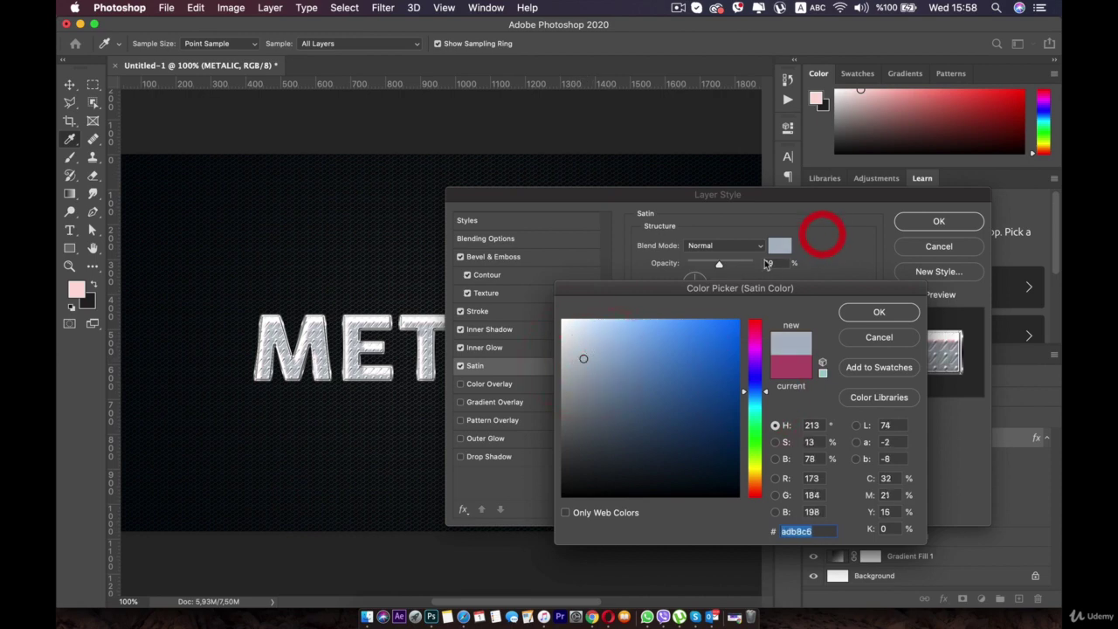
left_click(864, 316)
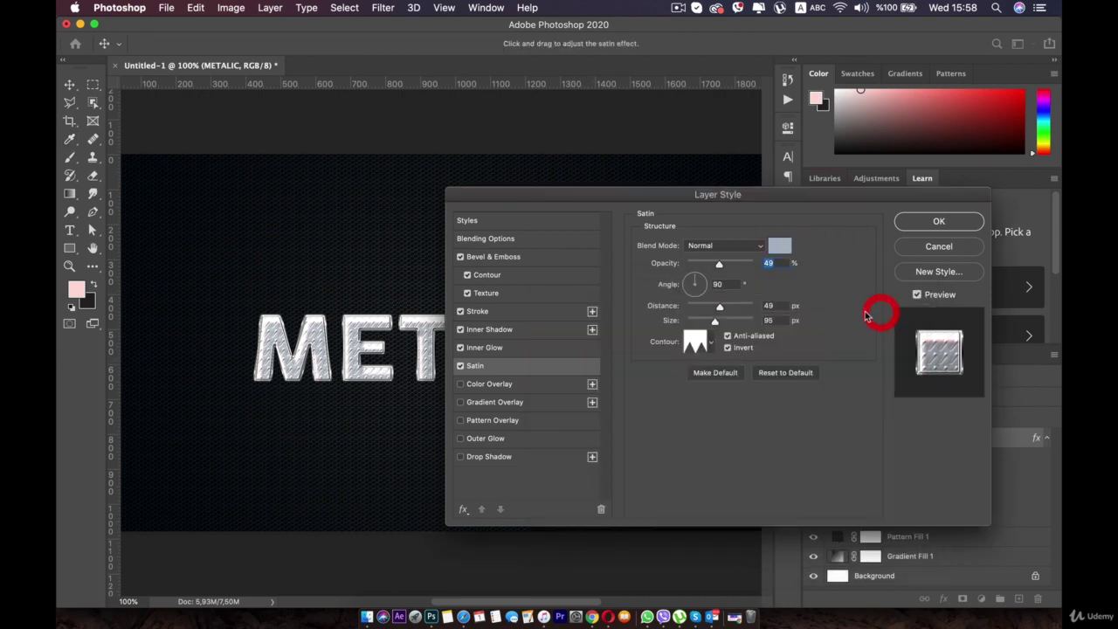
Set the satin's opacity to 51%, distance to 43 px and size to 27 px
left_click(720, 264)
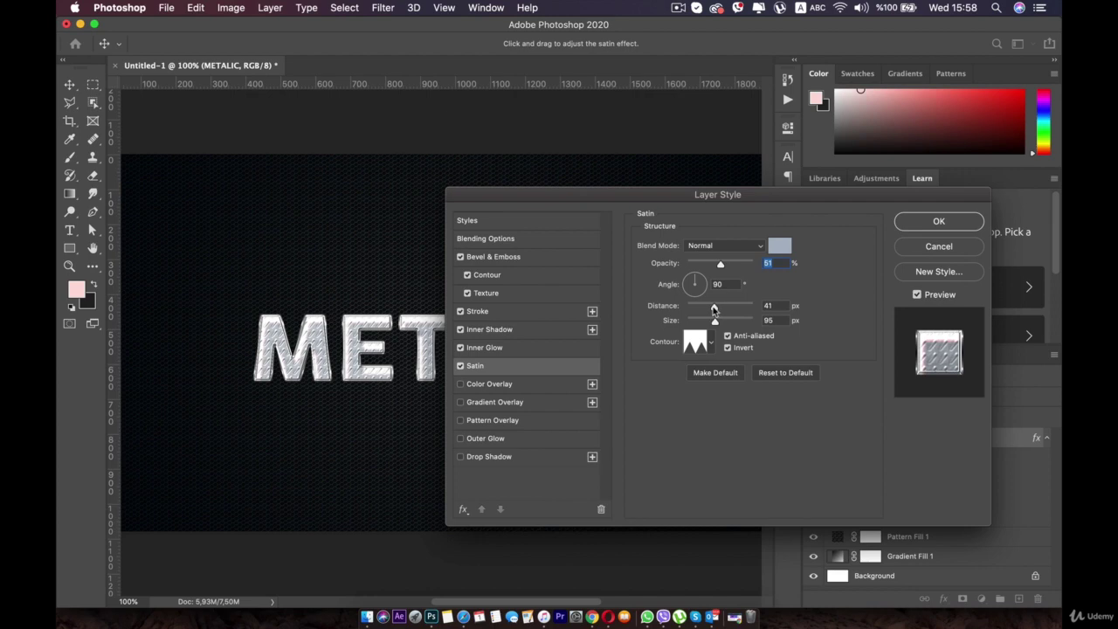
left_click(715, 308)
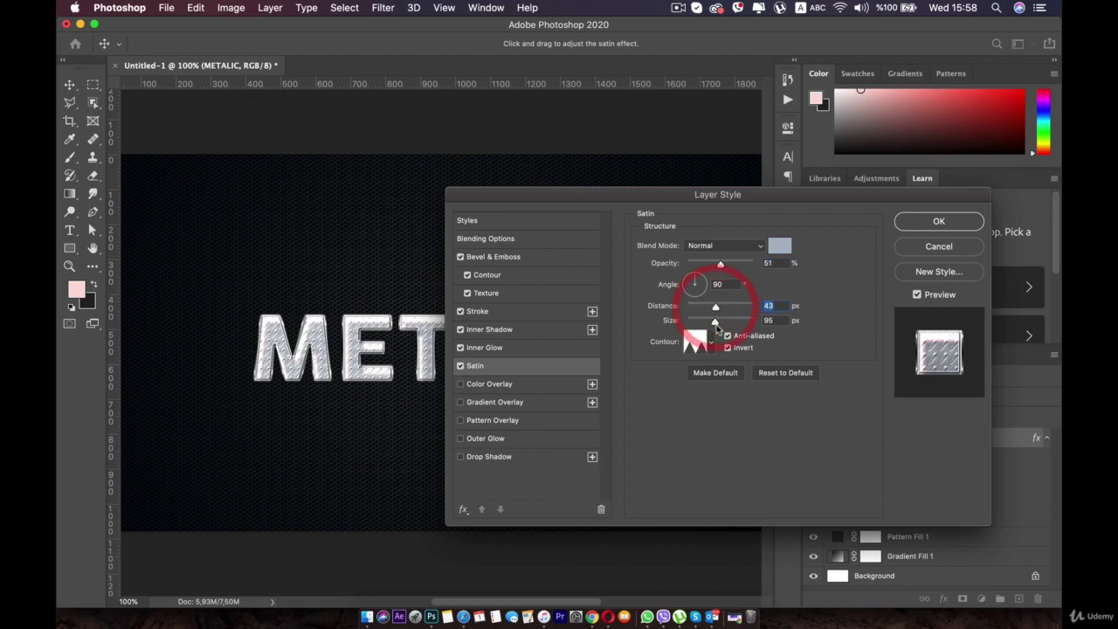
left_click_drag(714, 323, 698, 323)
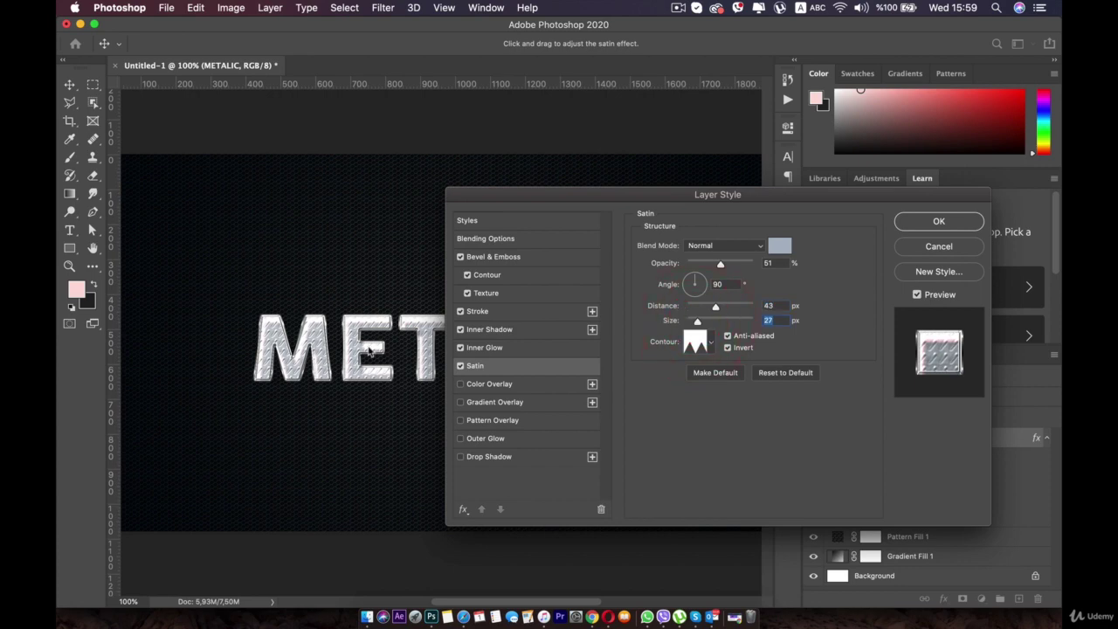
Try several satin contours, settle on the straight diagonal one, and set the satin's blend mode to Overlay
left_click(709, 341)
left_click(625, 374)
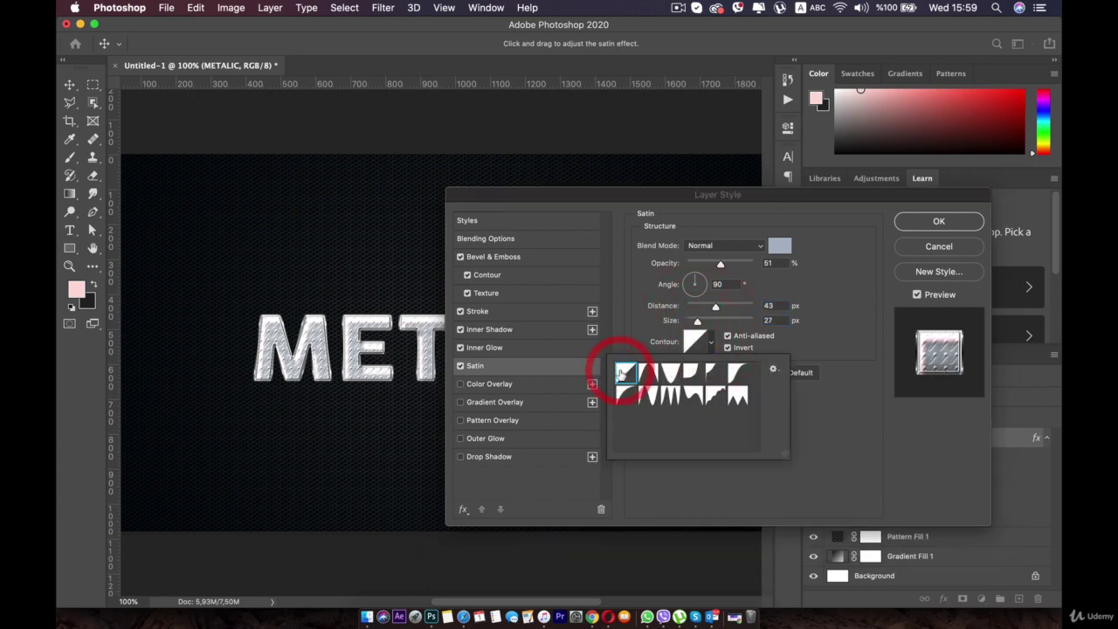
left_click(653, 374)
left_click(670, 397)
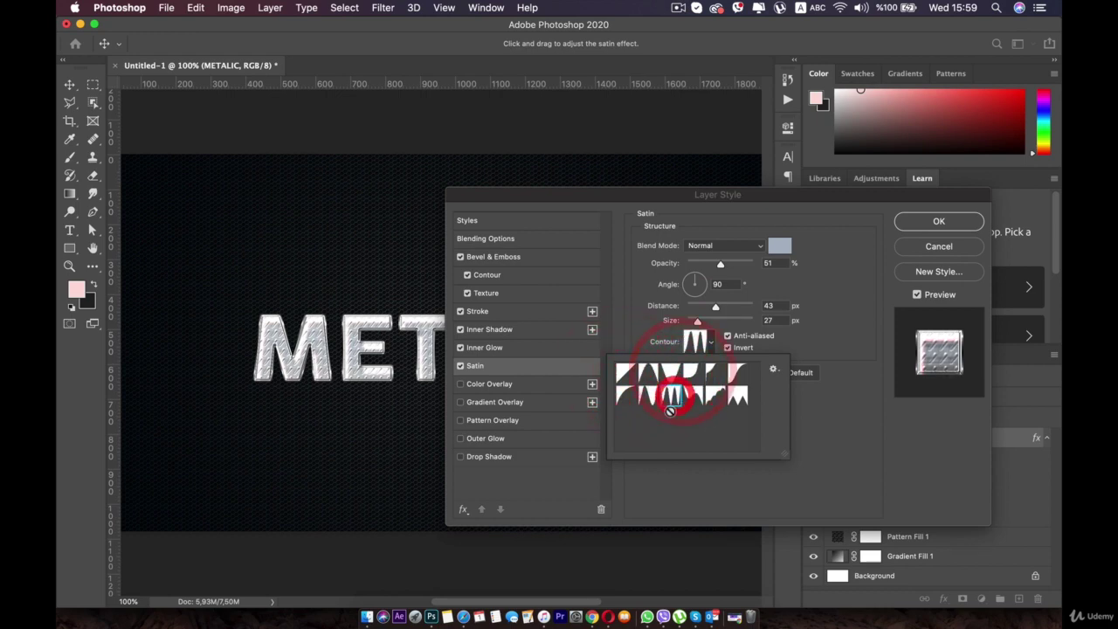
left_click(626, 396)
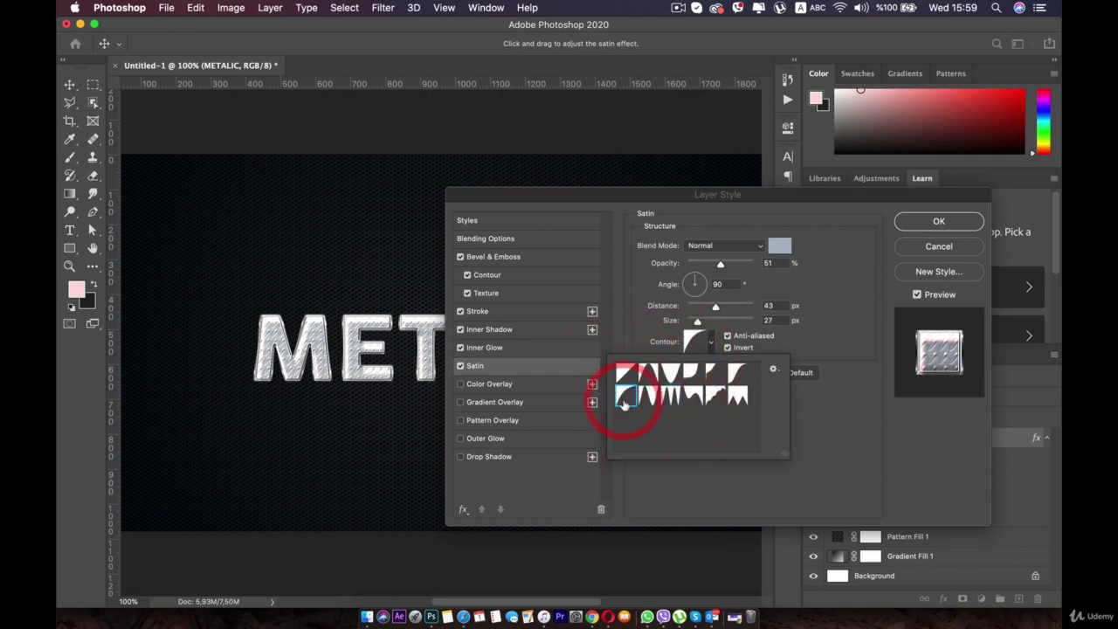
left_click(626, 375)
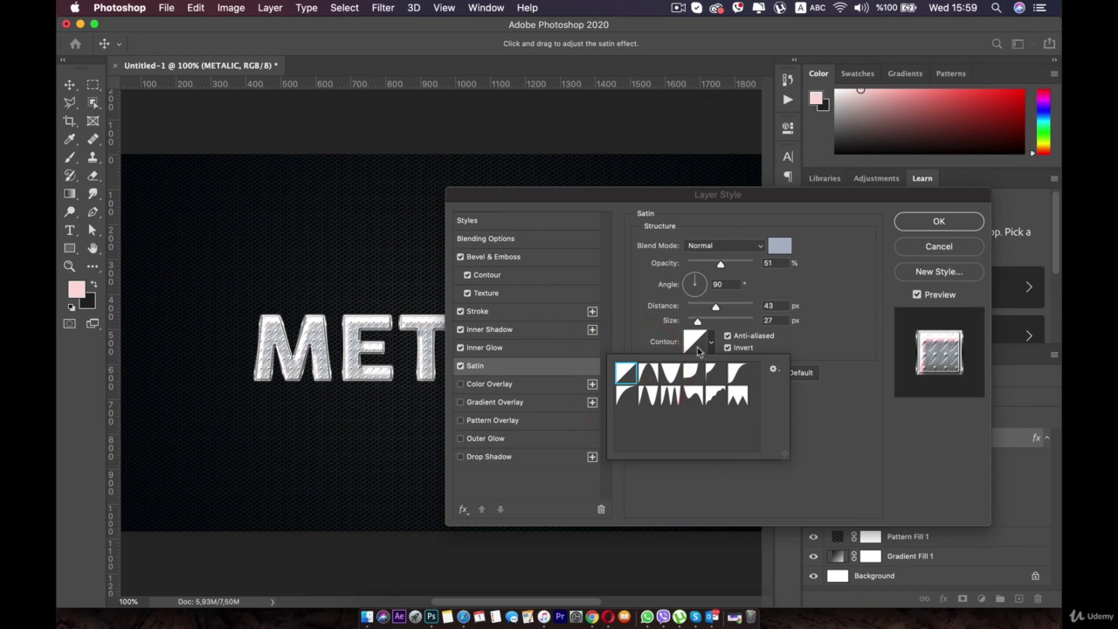
left_click(716, 247)
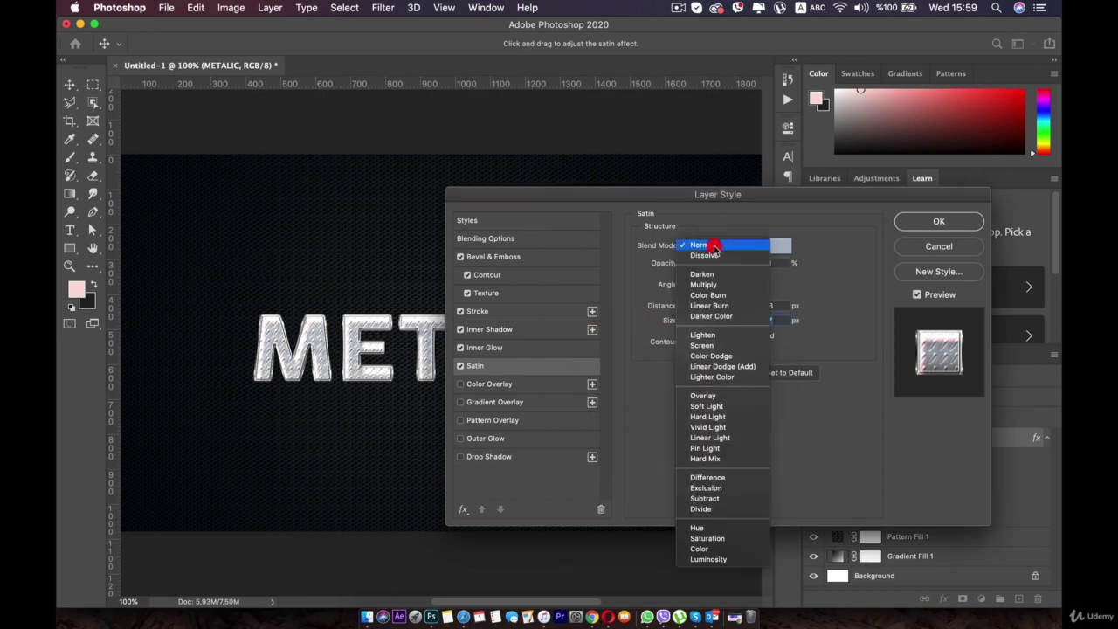
left_click(703, 396)
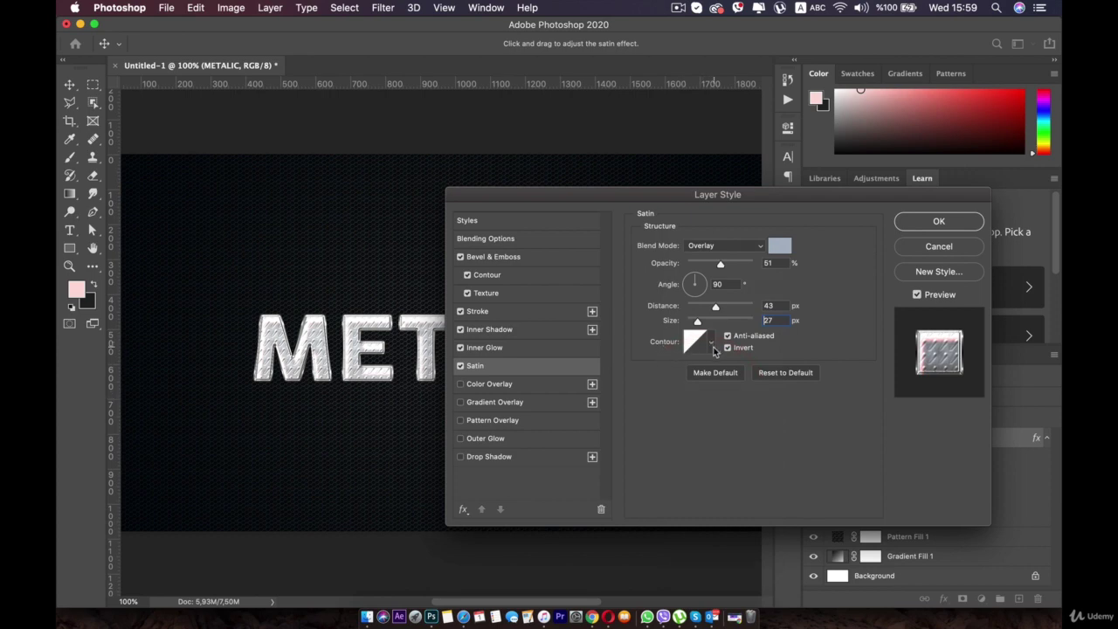
Leave Color Overlay off and add a Gradient Overlay with the Overlay blend mode at 100% opacity
left_click(521, 389)
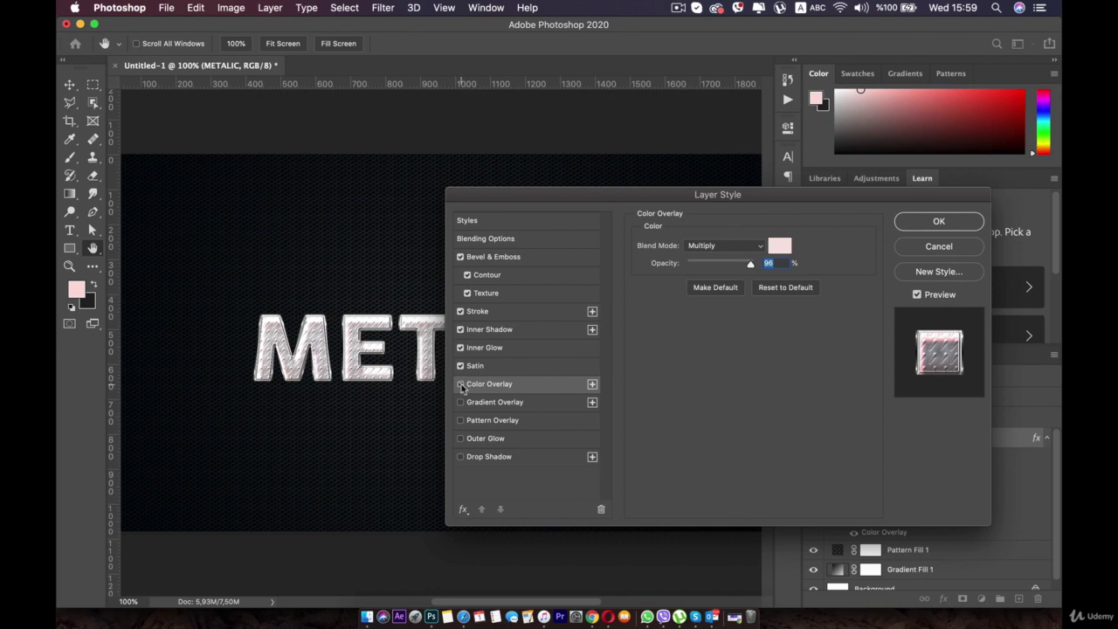
left_click(460, 384)
left_click(461, 402)
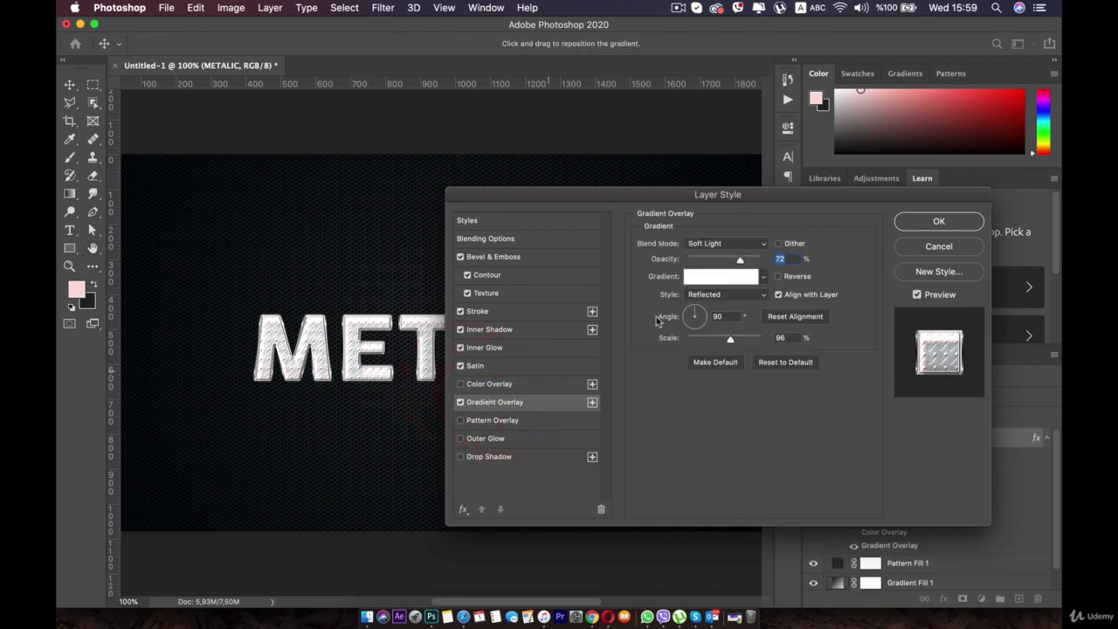
left_click(721, 248)
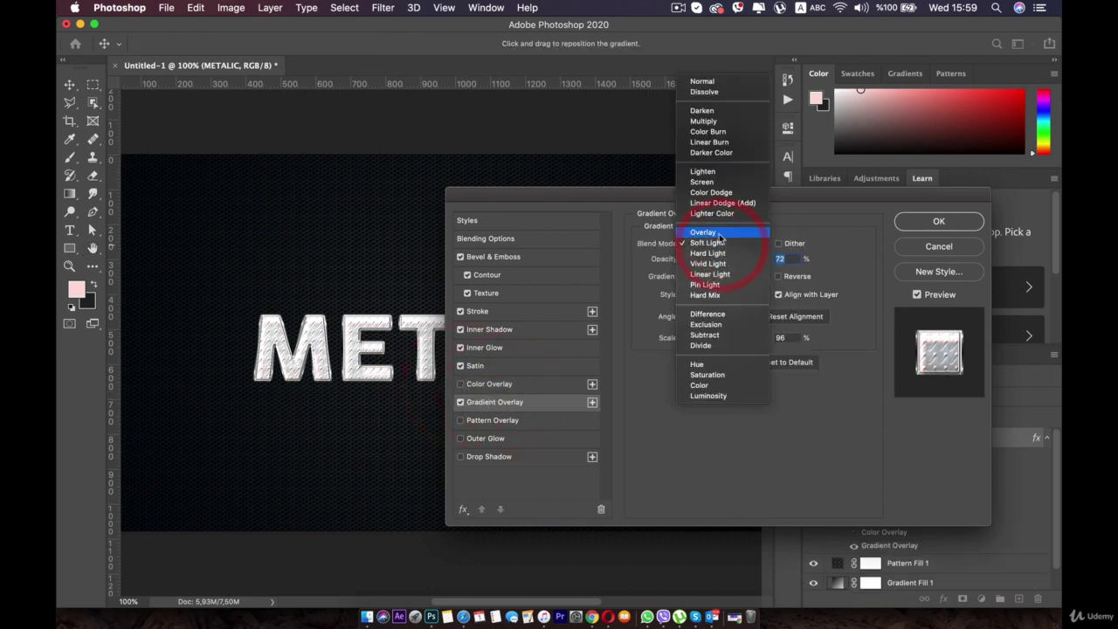
left_click(718, 233)
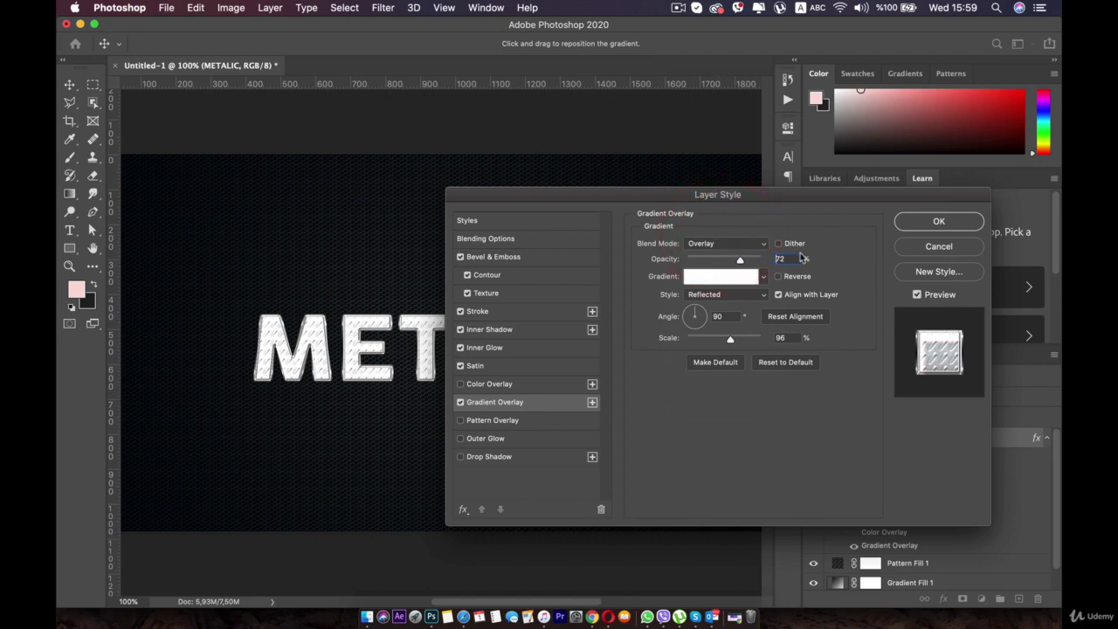
left_click_drag(745, 261, 780, 257)
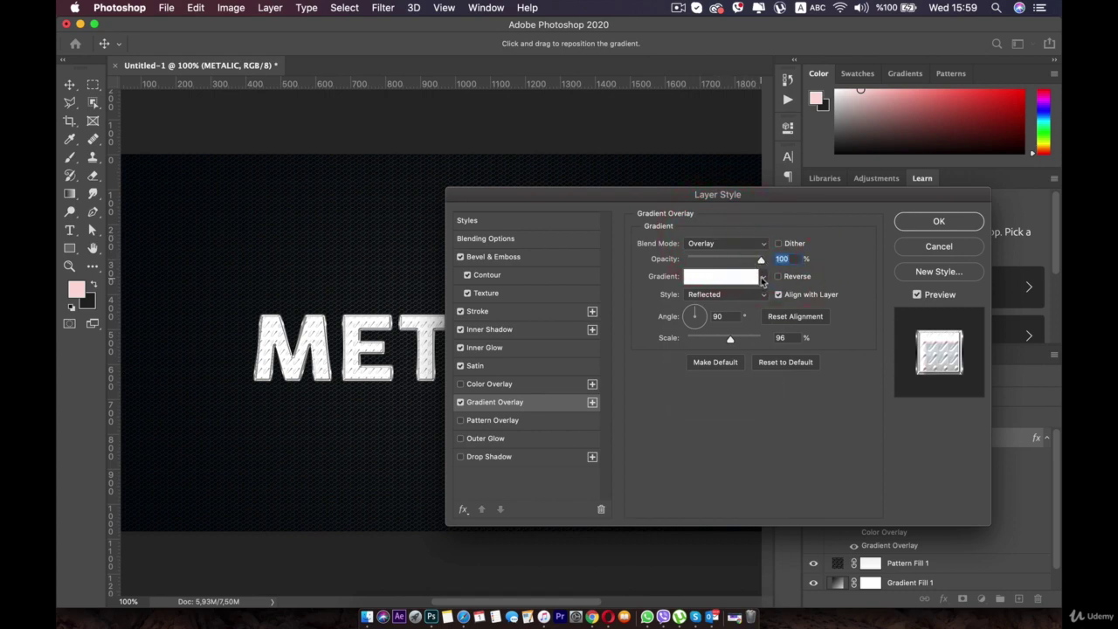
Choose the Foreground to Background preset from the Basics group for the gradient overlay
left_click(763, 278)
scroll(685, 343, "down", 1)
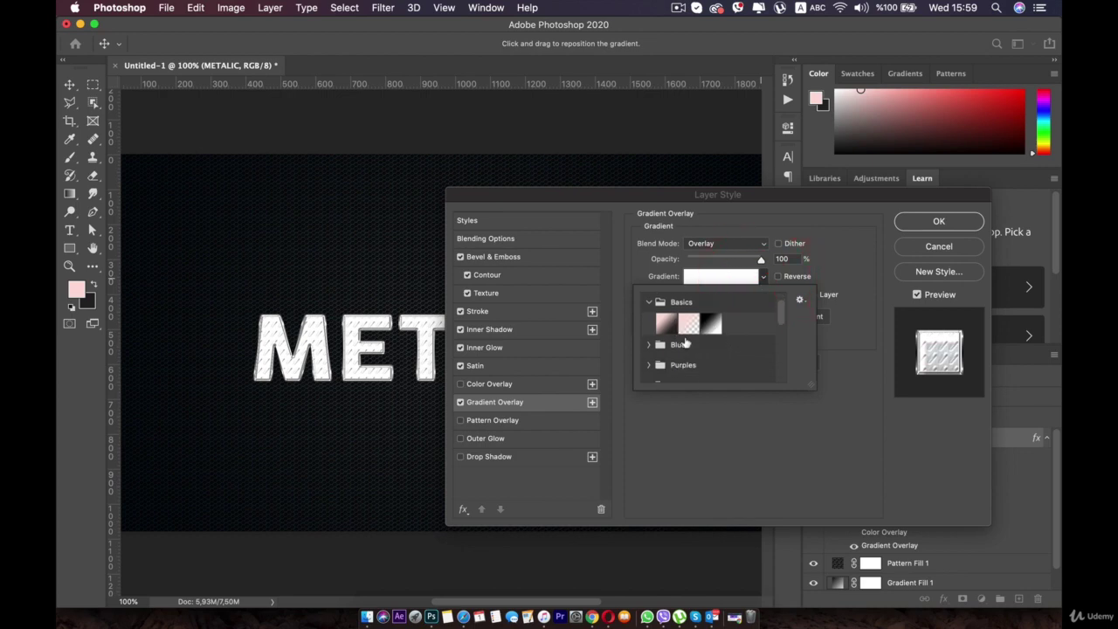
left_click(666, 325)
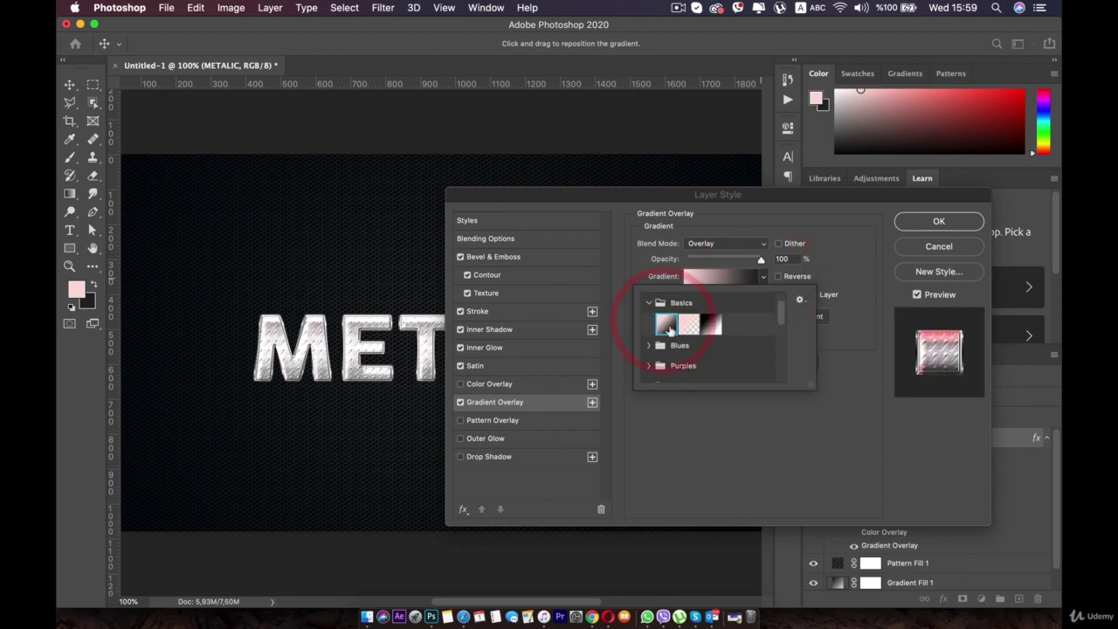
left_click(853, 283)
Edit the overlay gradient and change its starting colour stop to the dark grey 656565
left_click(746, 277)
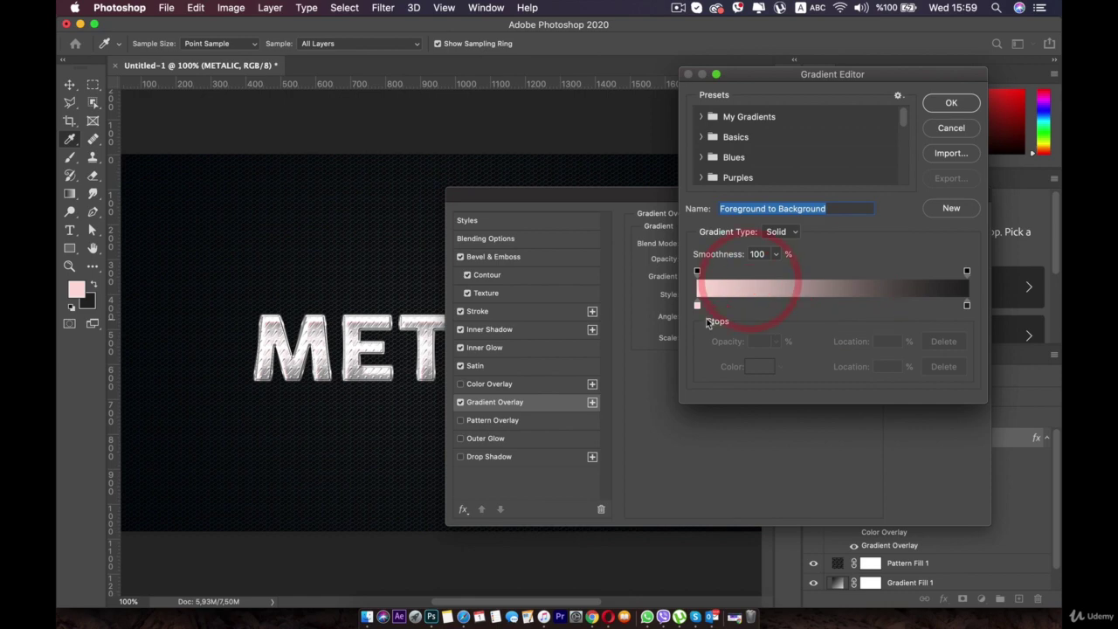
double_click(696, 305)
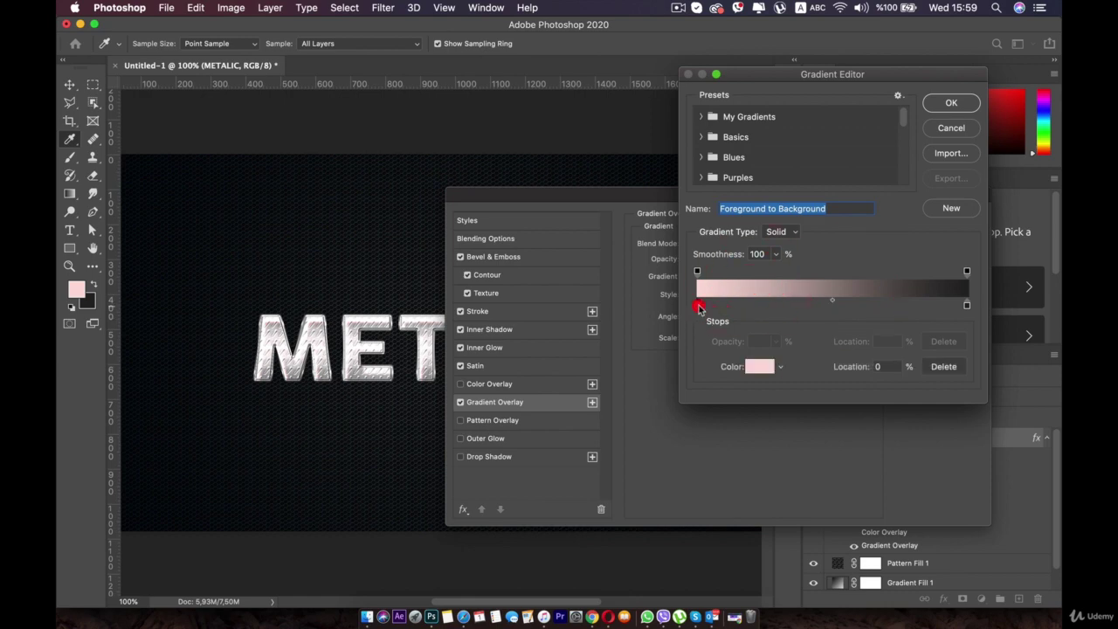
left_click(565, 420)
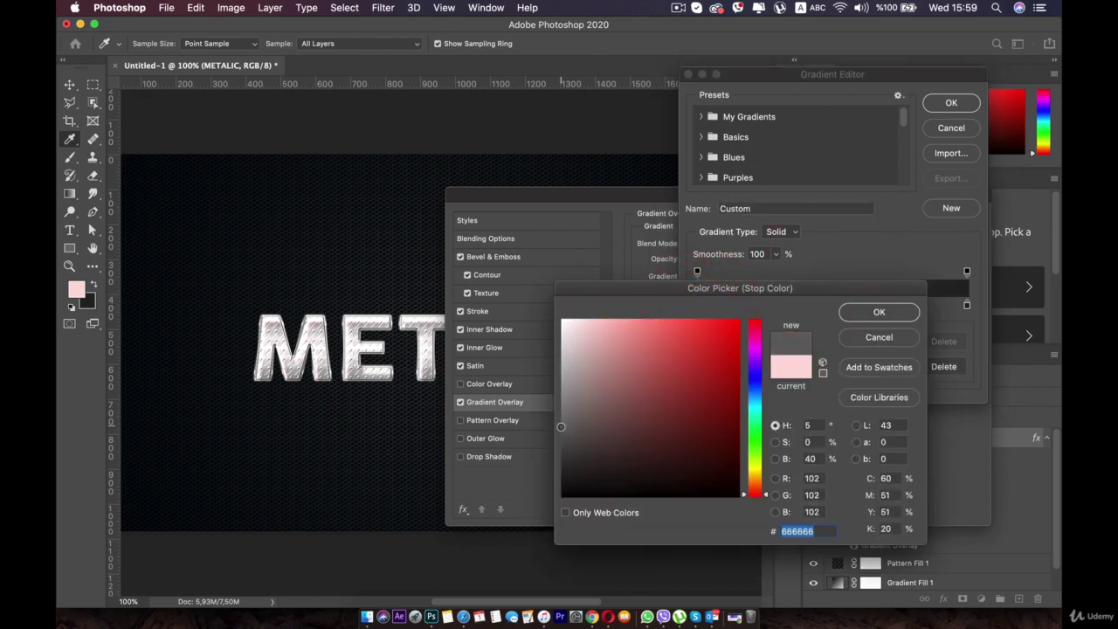
left_click(549, 424)
left_click(851, 313)
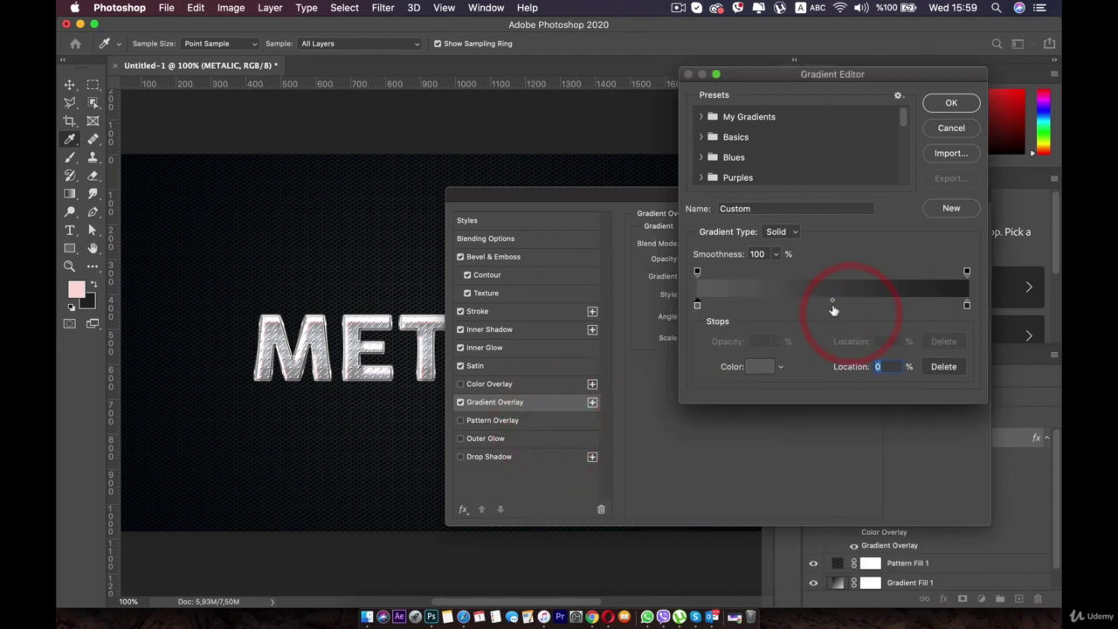
Add a colour stop at the 18% location of the gradient and make it light grey c2c2c2
left_click(773, 305)
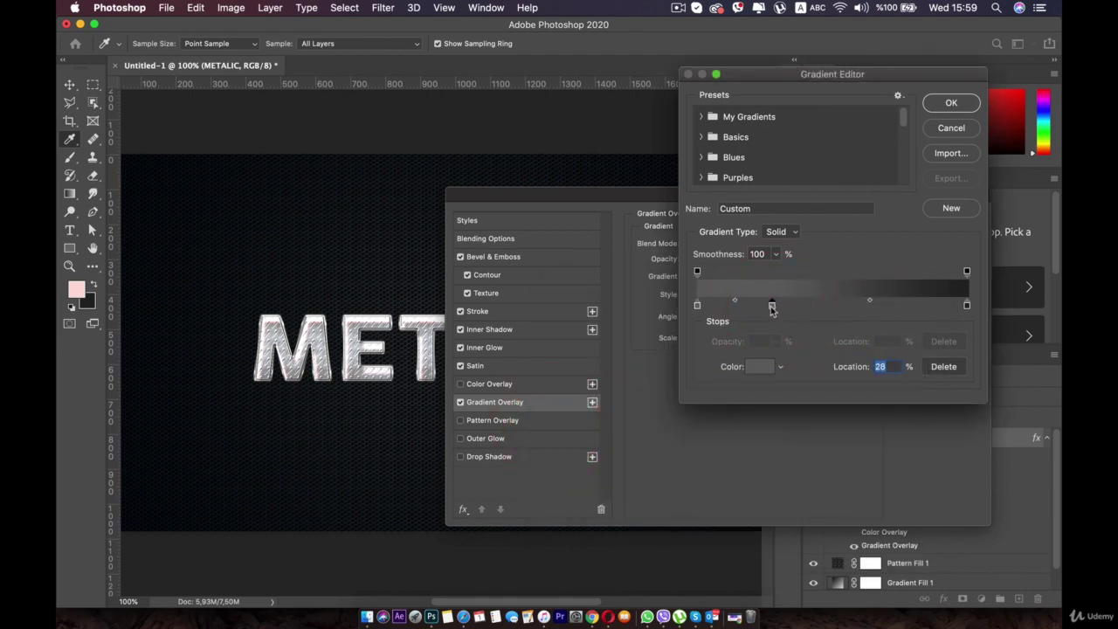
left_click_drag(772, 308, 746, 306)
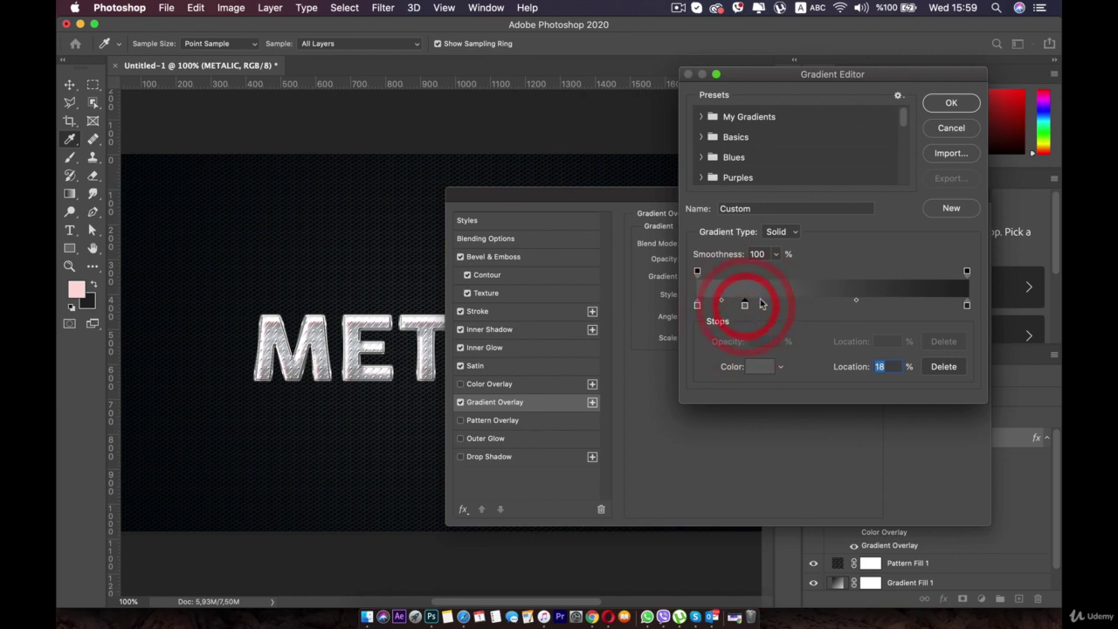
double_click(744, 306)
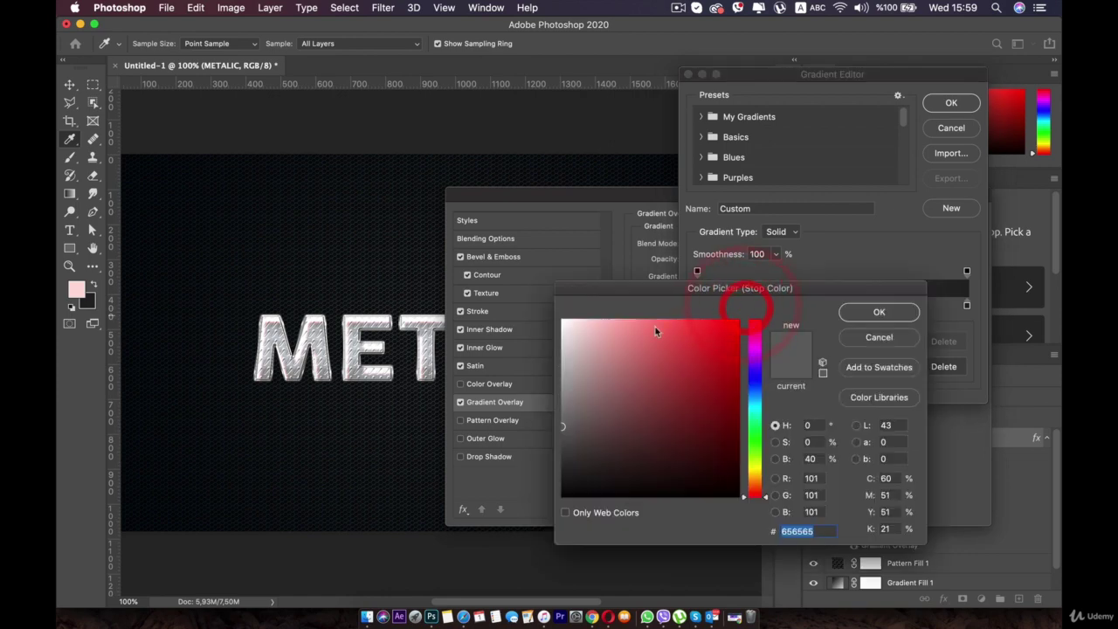
left_click_drag(564, 369, 559, 359)
left_click(867, 314)
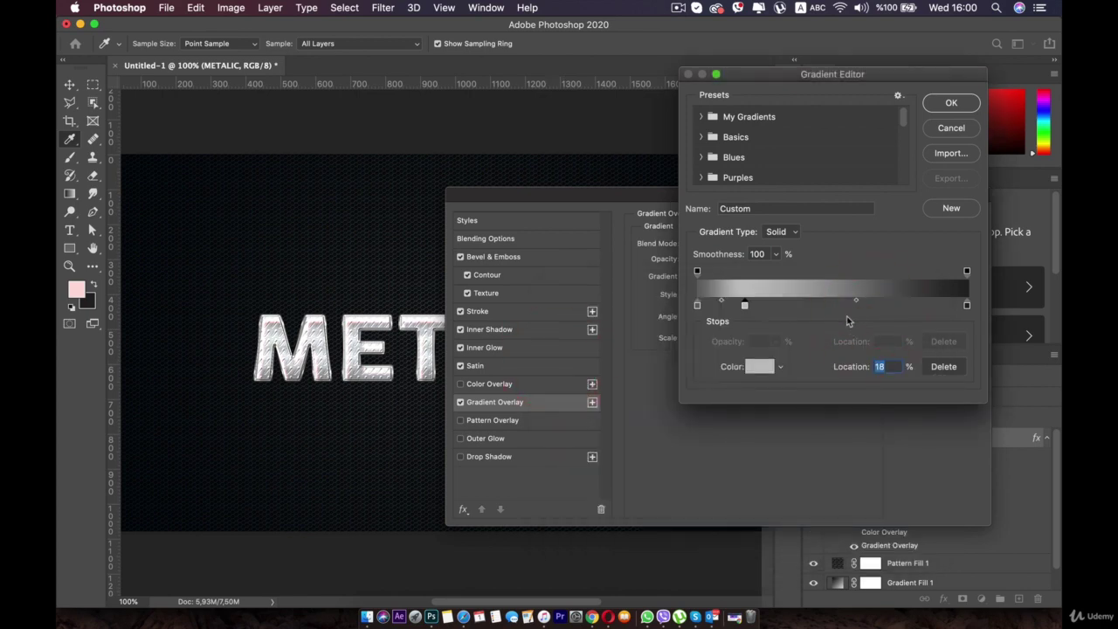
Lighten the gradient's 18% colour stop to a paler, near-white grey
double_click(745, 306)
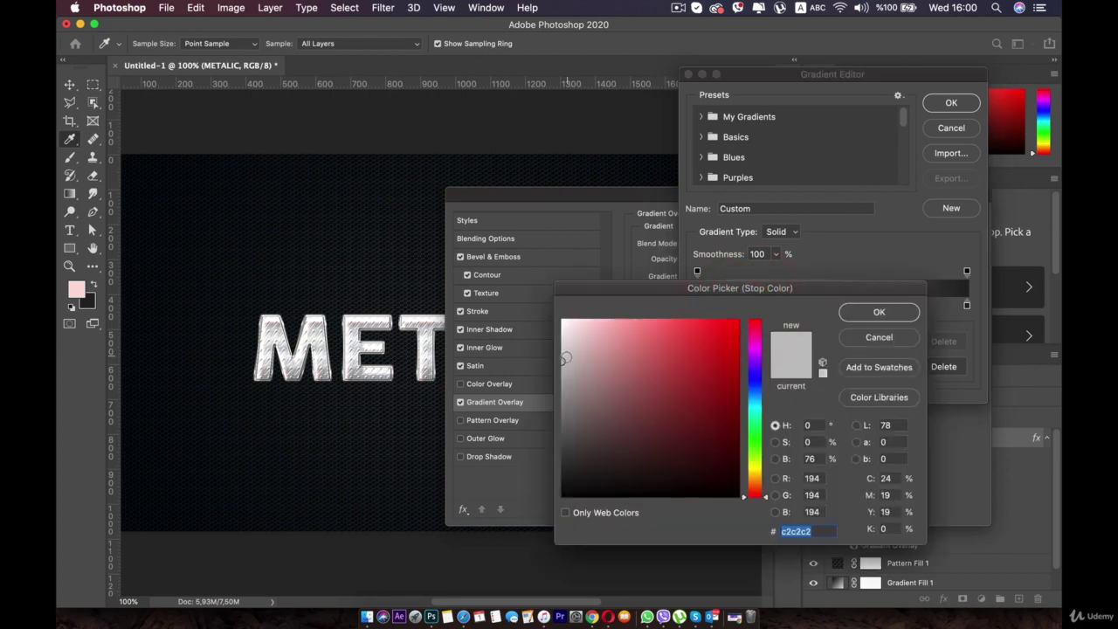
left_click(561, 343)
left_click(879, 311)
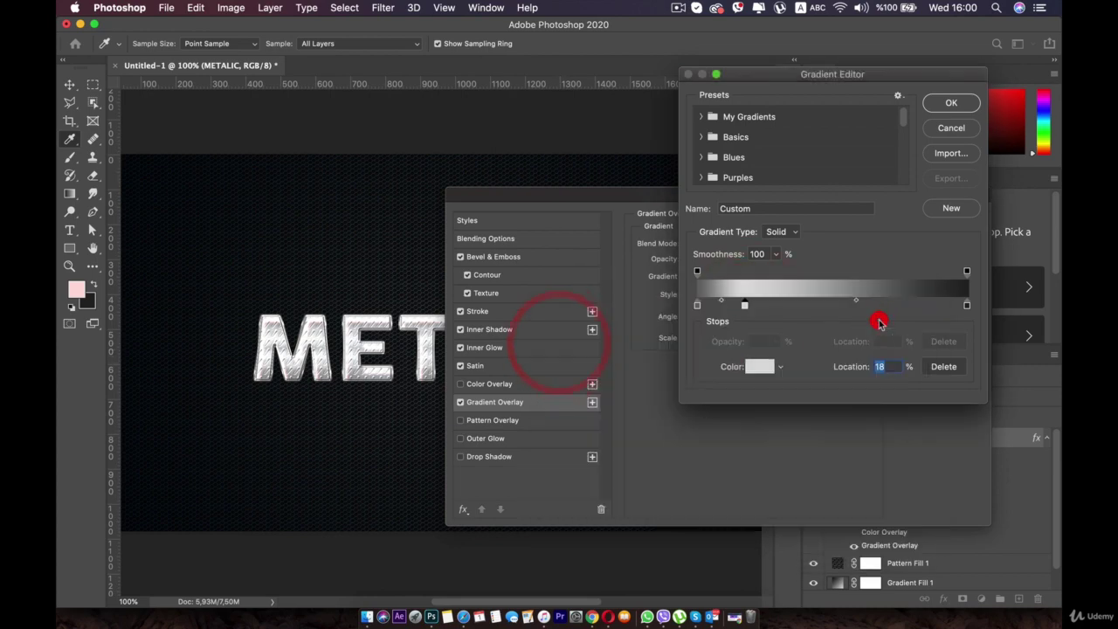
Add a mid-grey adadad colour stop to the gradient and place it at the 40% location
left_click(788, 304)
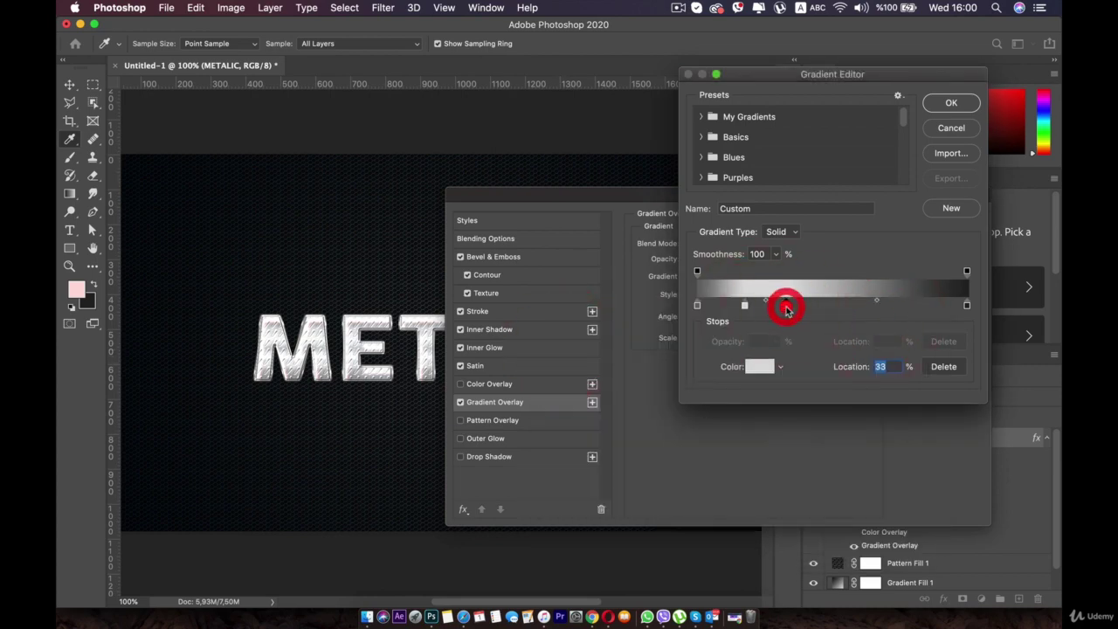
double_click(789, 304)
left_click_drag(564, 342, 559, 377)
left_click(899, 306)
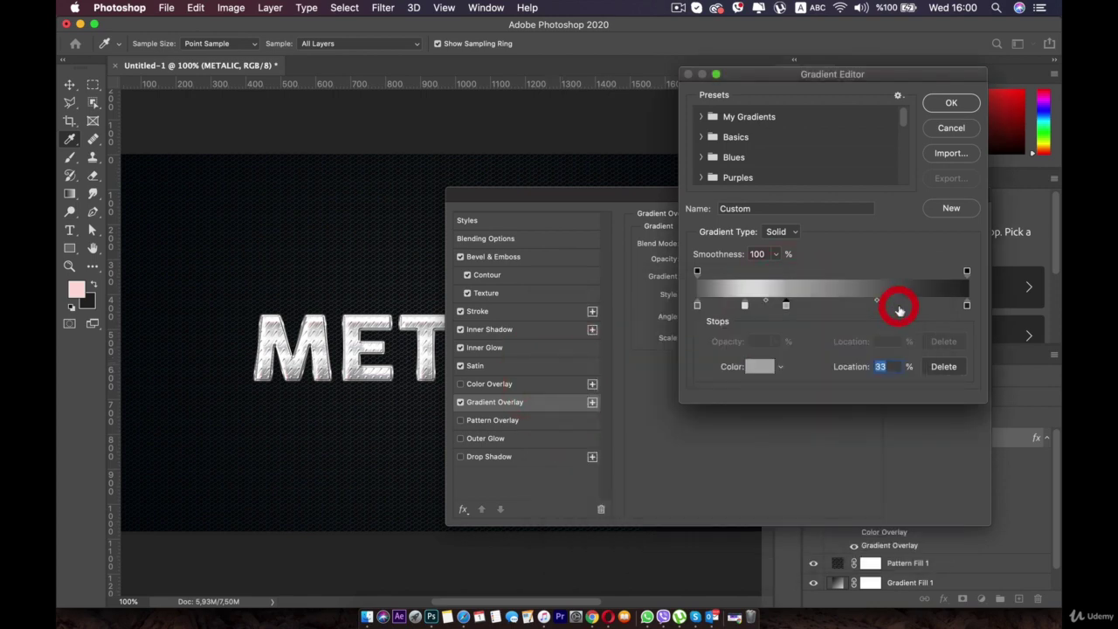
left_click_drag(787, 307, 795, 310)
left_click(798, 305)
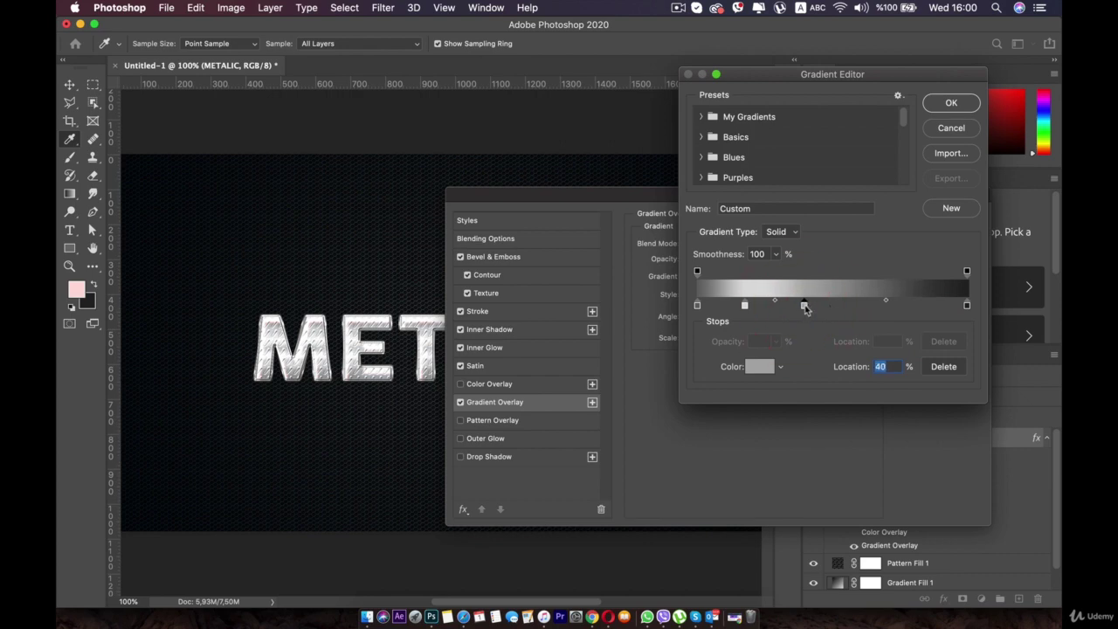
left_click(807, 305)
Add a colour stop at the 72% location of the gradient and make it white
left_click(892, 306)
left_click(893, 307)
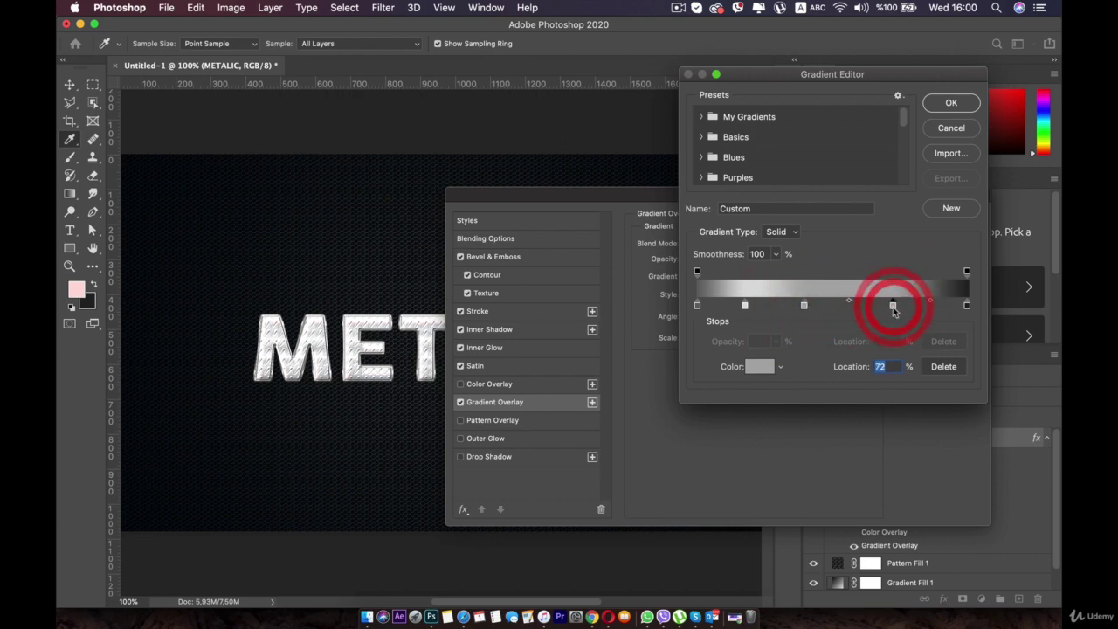
left_click(565, 331)
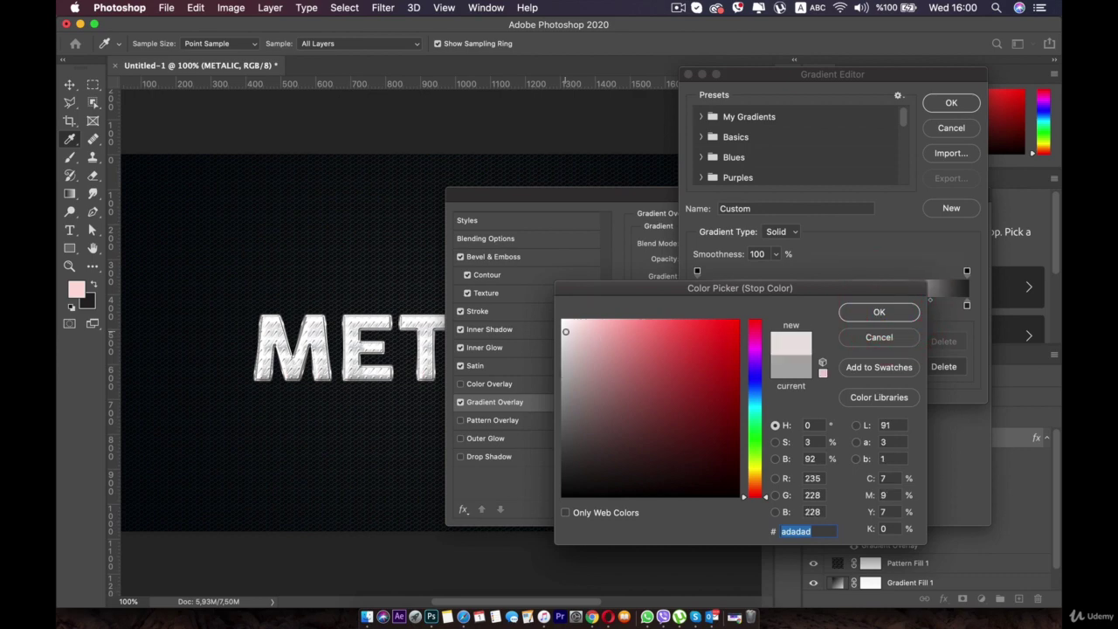
left_click(562, 320)
left_click(874, 313)
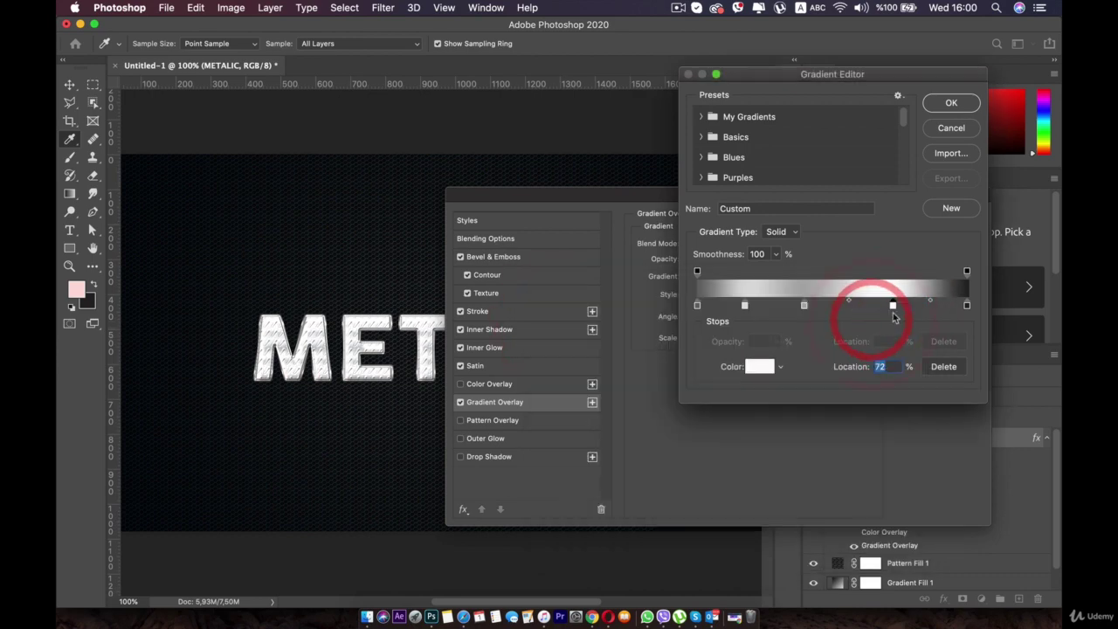
Move the white stop to 67% and adjust the midpoints on both sides, setting the one towards the dark end to 34%
left_click_drag(892, 306, 877, 305)
left_click(844, 301)
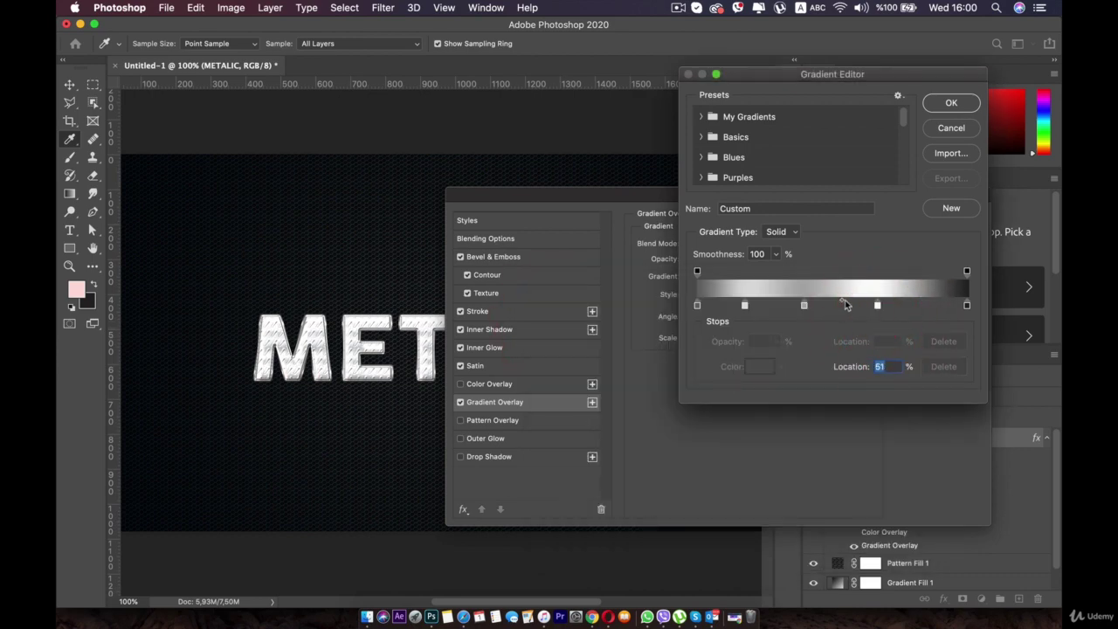
left_click(878, 305)
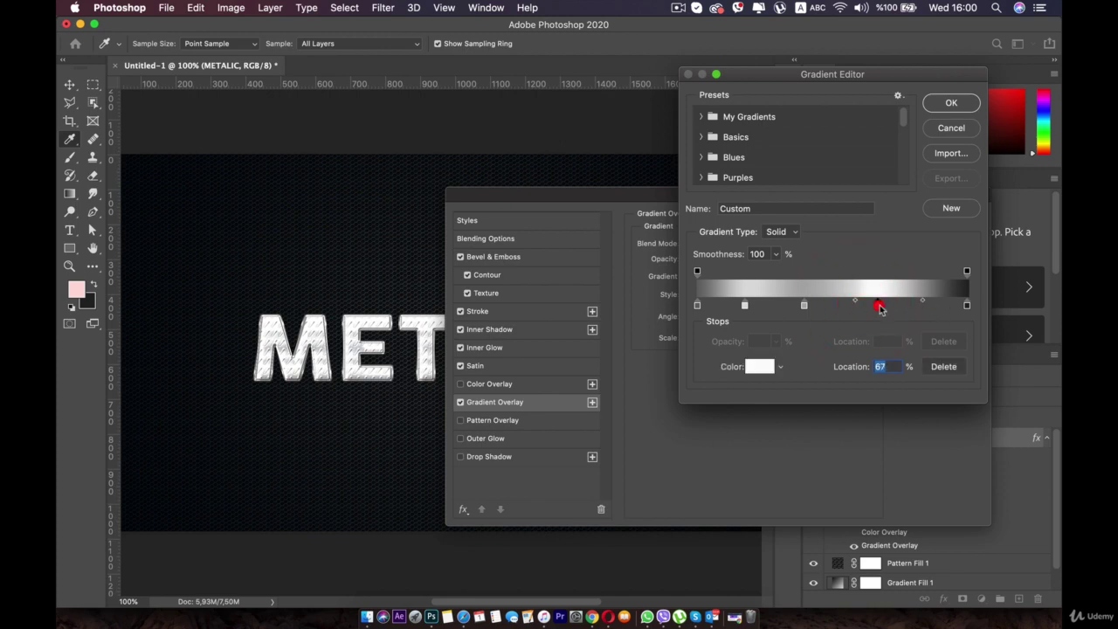
left_click_drag(922, 300, 917, 300)
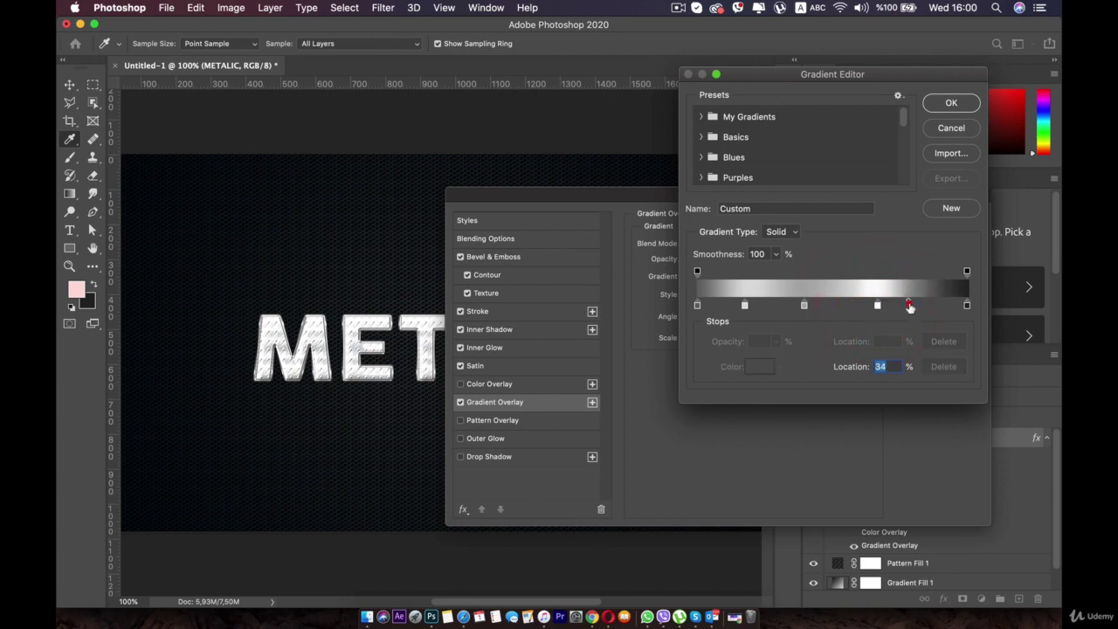
Change the gradient's ending colour stop to the dark grey 525252
left_click(966, 305)
double_click(966, 305)
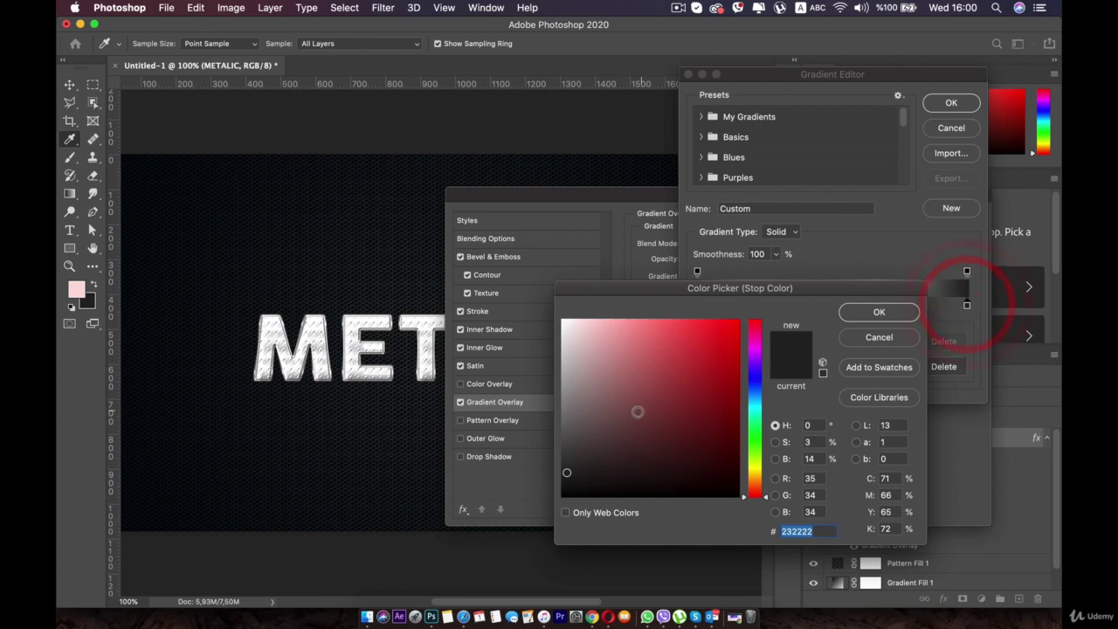
left_click_drag(568, 461, 560, 440)
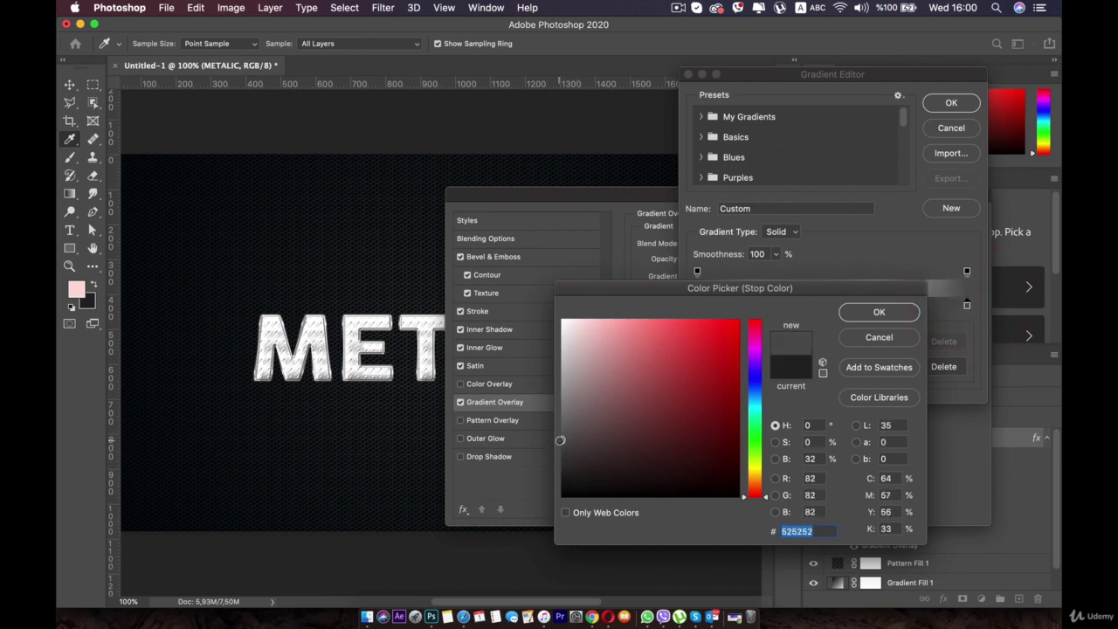
left_click(861, 311)
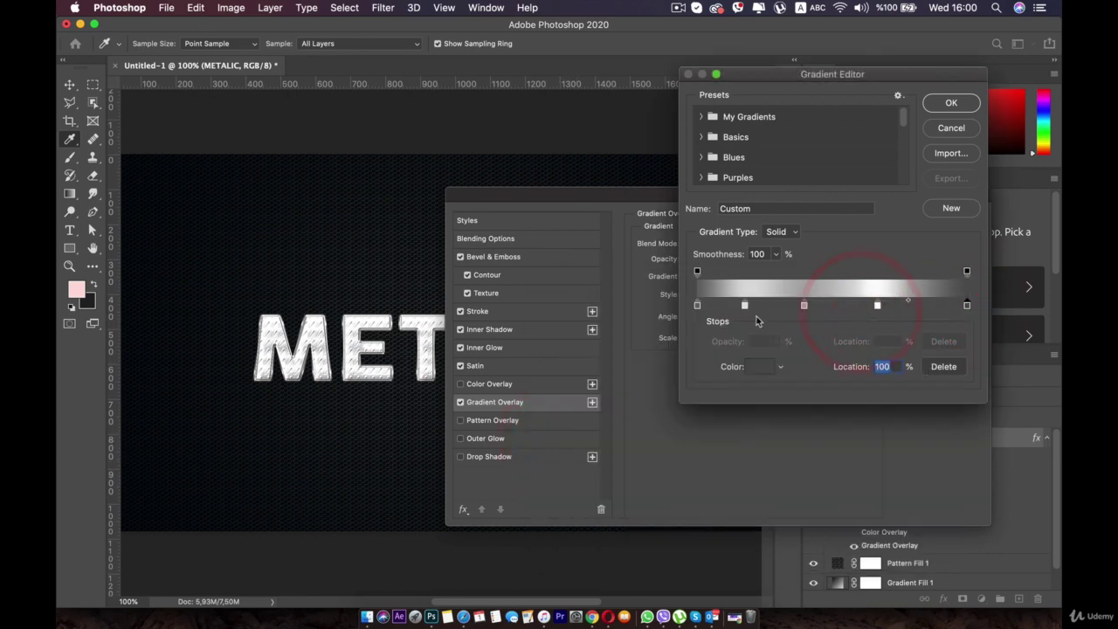
Darken the gradient's starting colour stop slightly and move the white stop to the 70% location
left_click(696, 305)
double_click(697, 305)
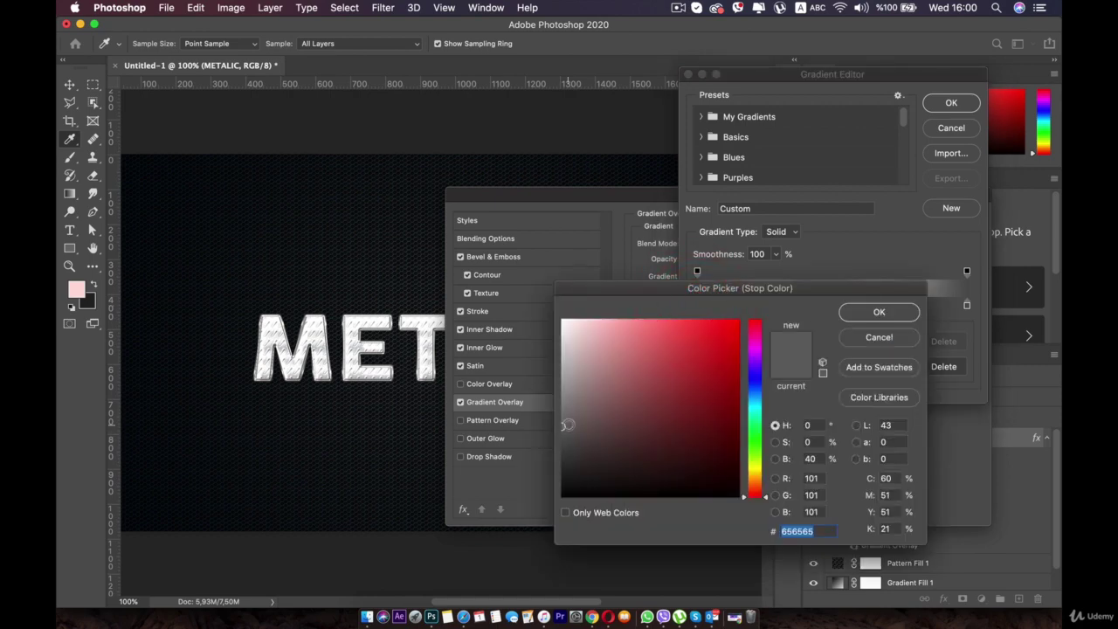
left_click_drag(567, 424, 554, 434)
left_click(861, 316)
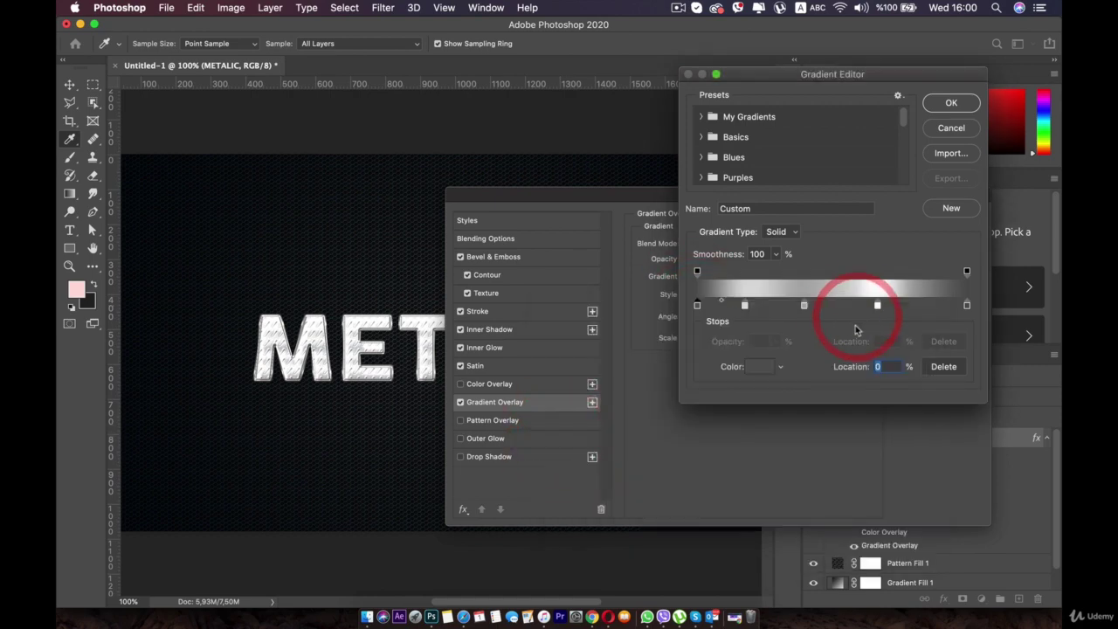
left_click(877, 305)
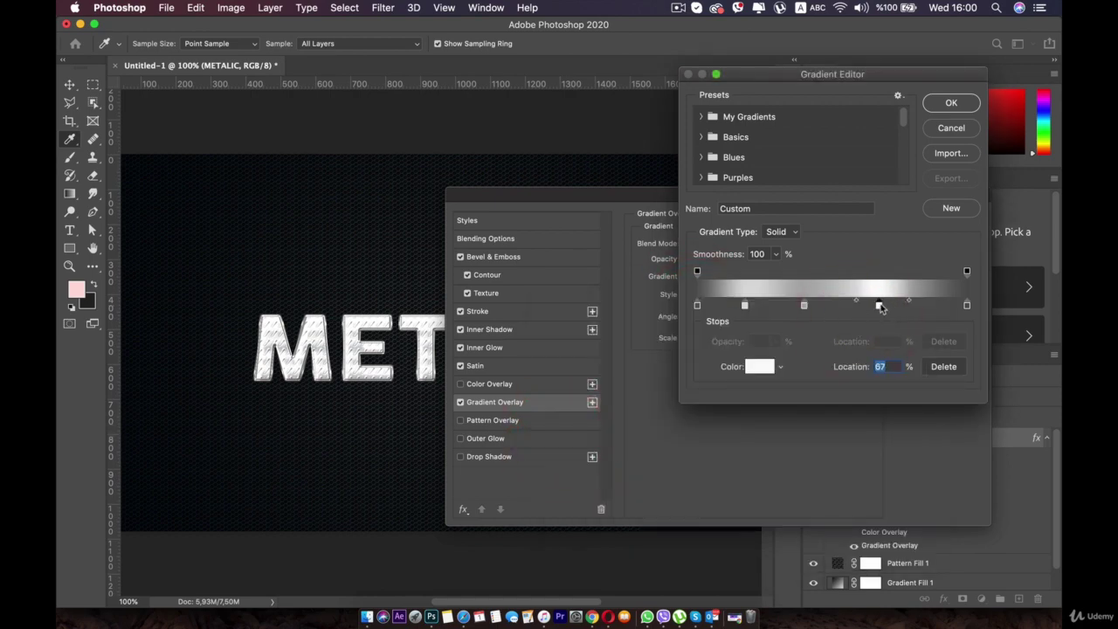
left_click_drag(879, 305, 885, 305)
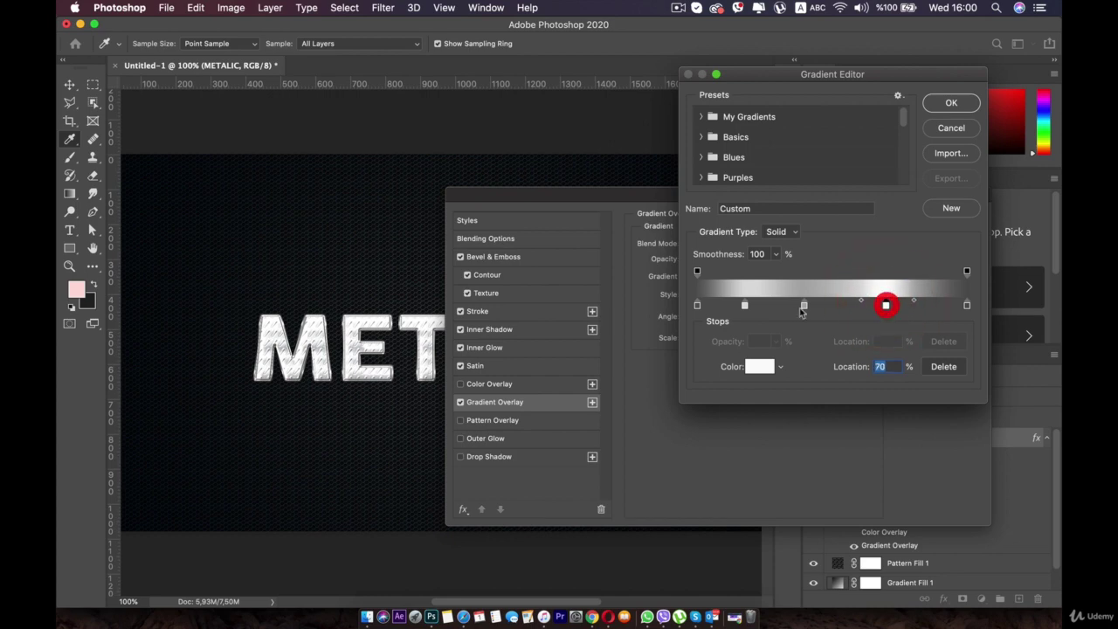
Try a lighter, near-white grey on the gradient's 18% colour stop
left_click(745, 305)
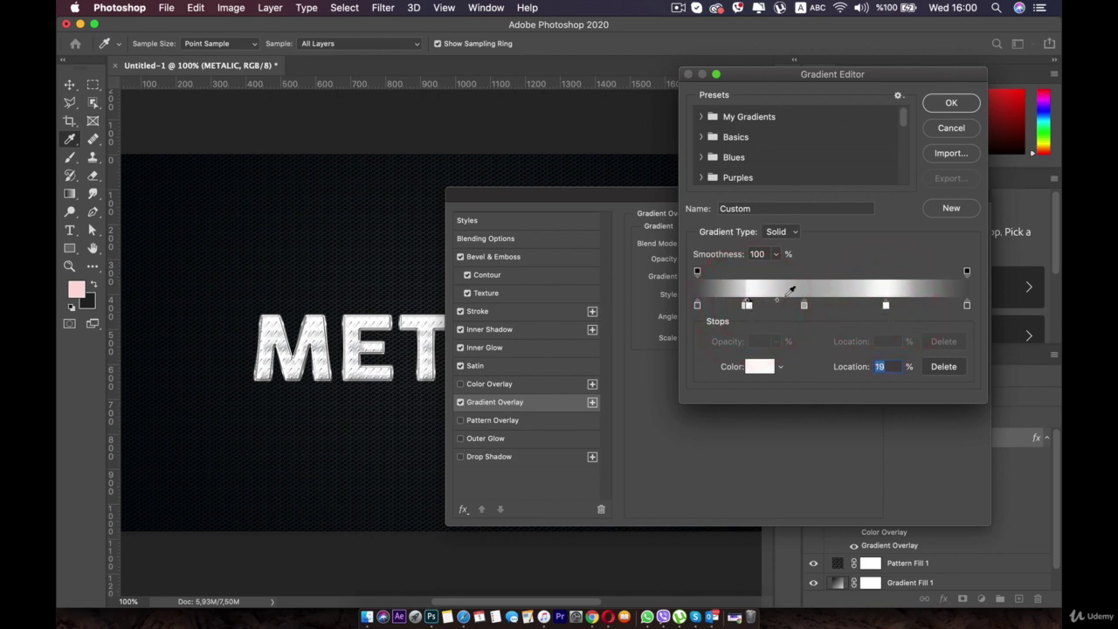
key("super+z")
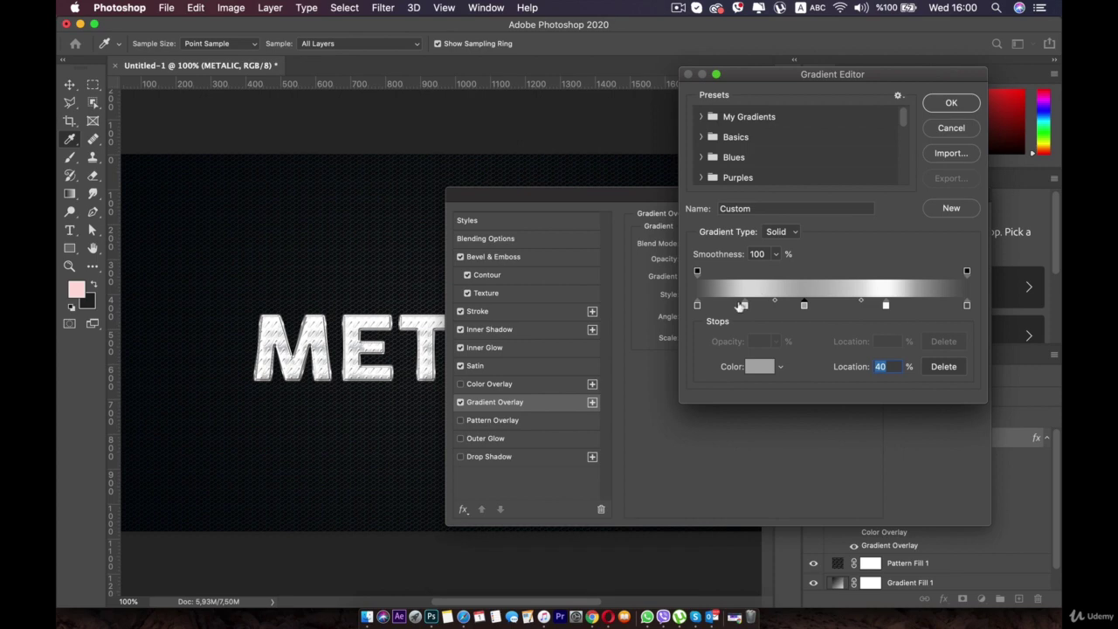
double_click(744, 305)
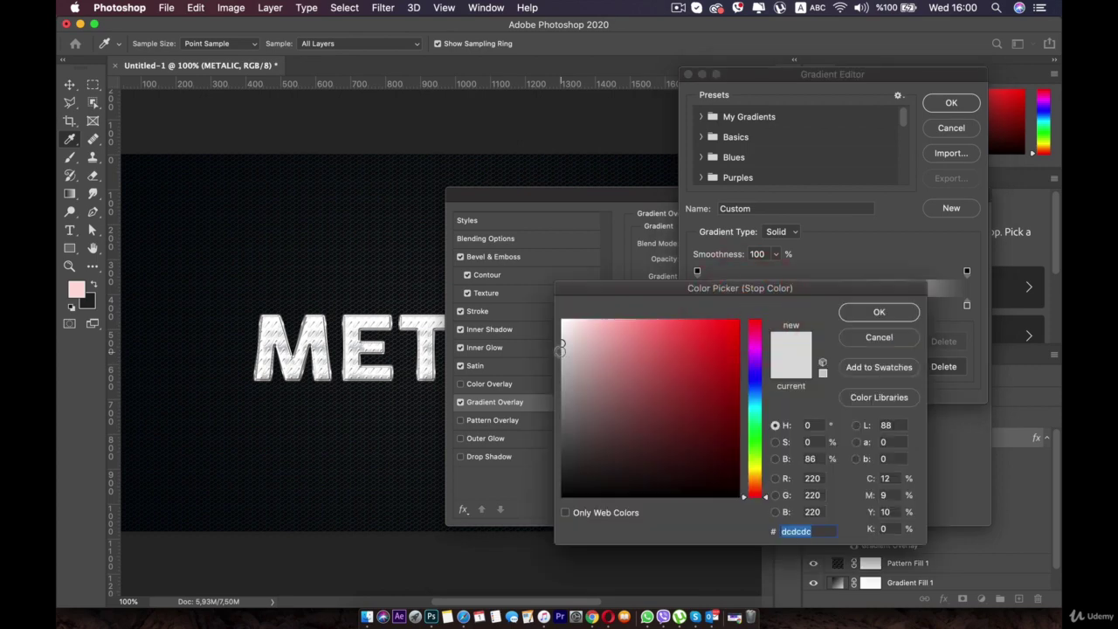
left_click_drag(563, 345, 560, 336)
left_click(879, 312)
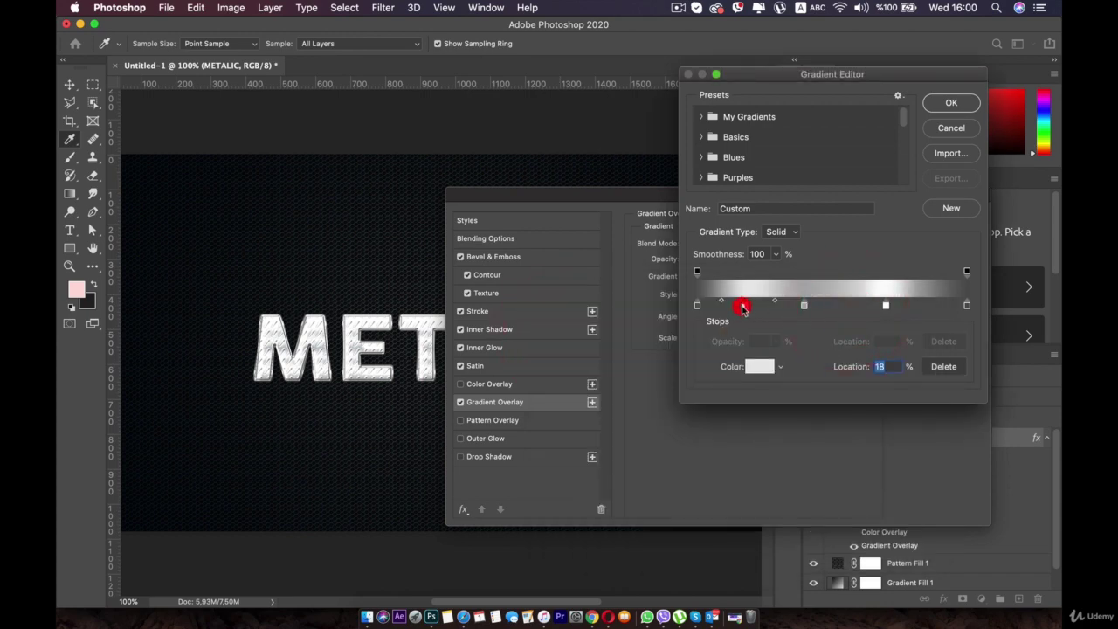
Set the gradient's 18% colour stop to the grey acacac and apply the edited gradient to the overlay
double_click(741, 306)
left_click_drag(560, 367, 561, 375)
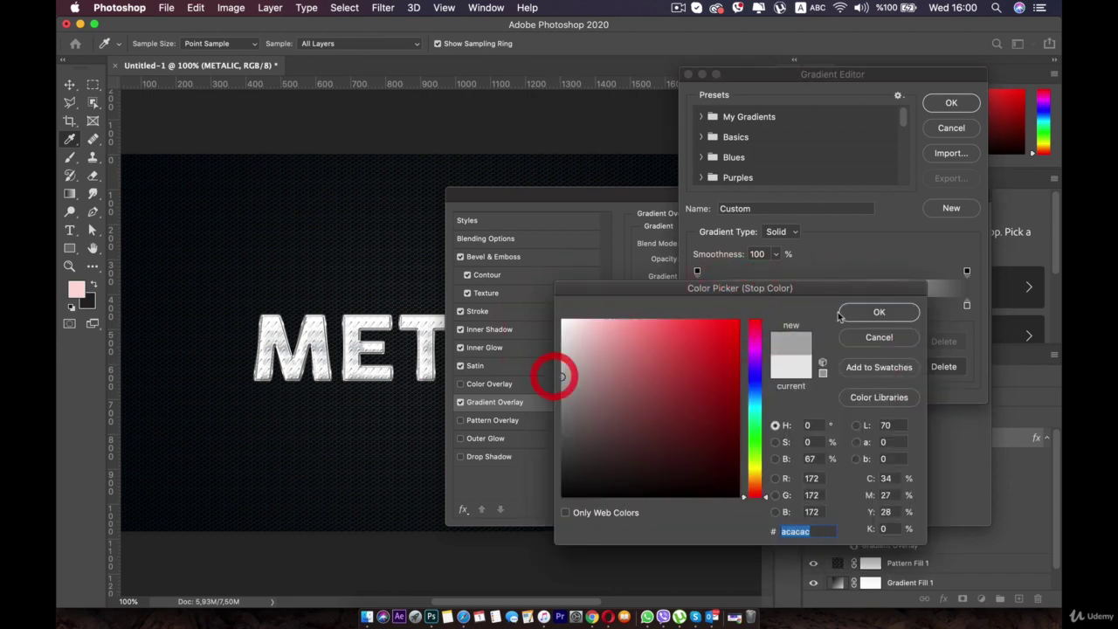
left_click(861, 312)
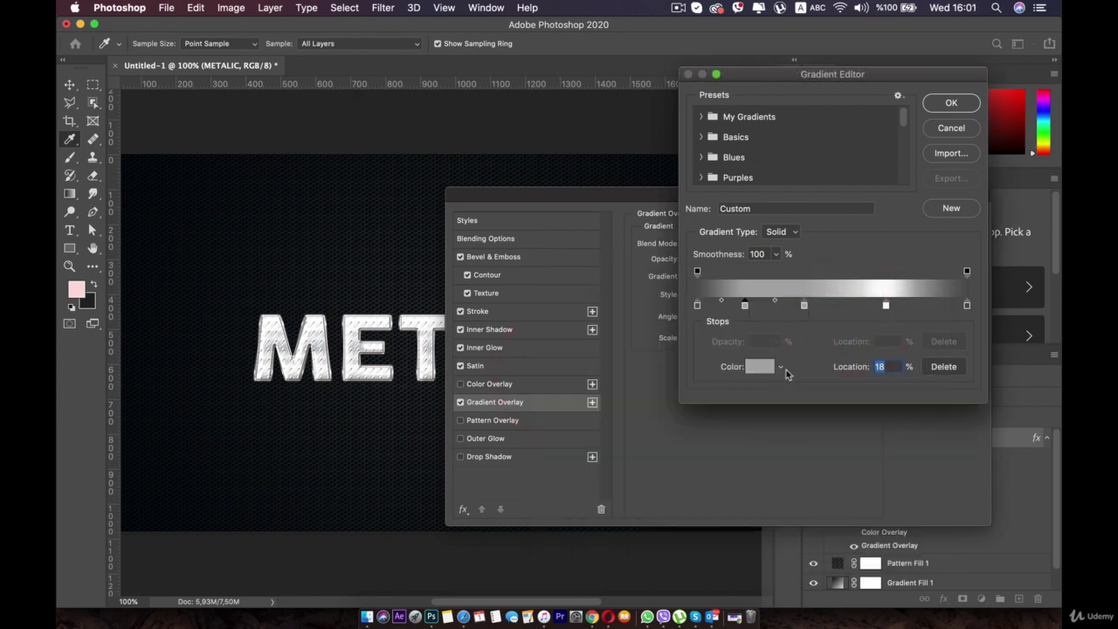
left_click(935, 105)
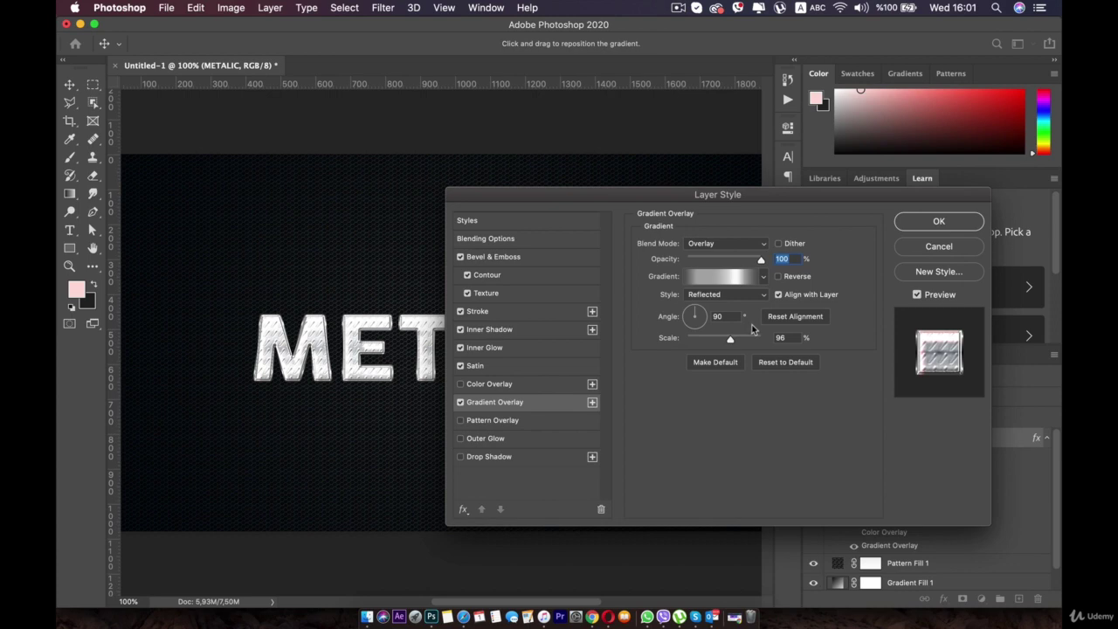
Try the Radial style for the gradient overlay
left_click(741, 298)
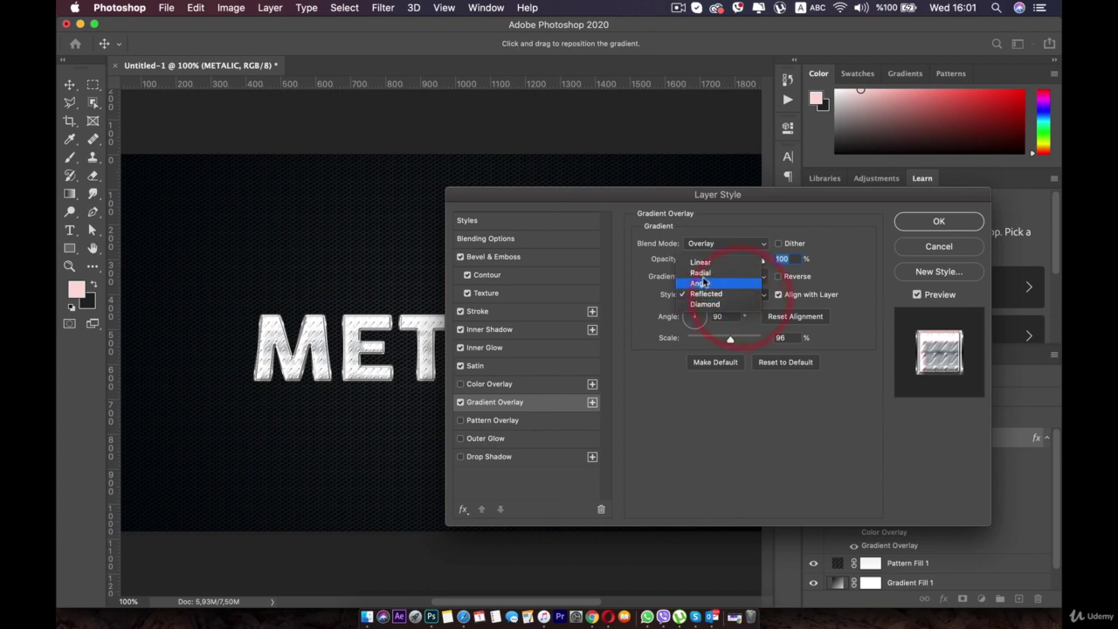
left_click(705, 280)
left_click(704, 280)
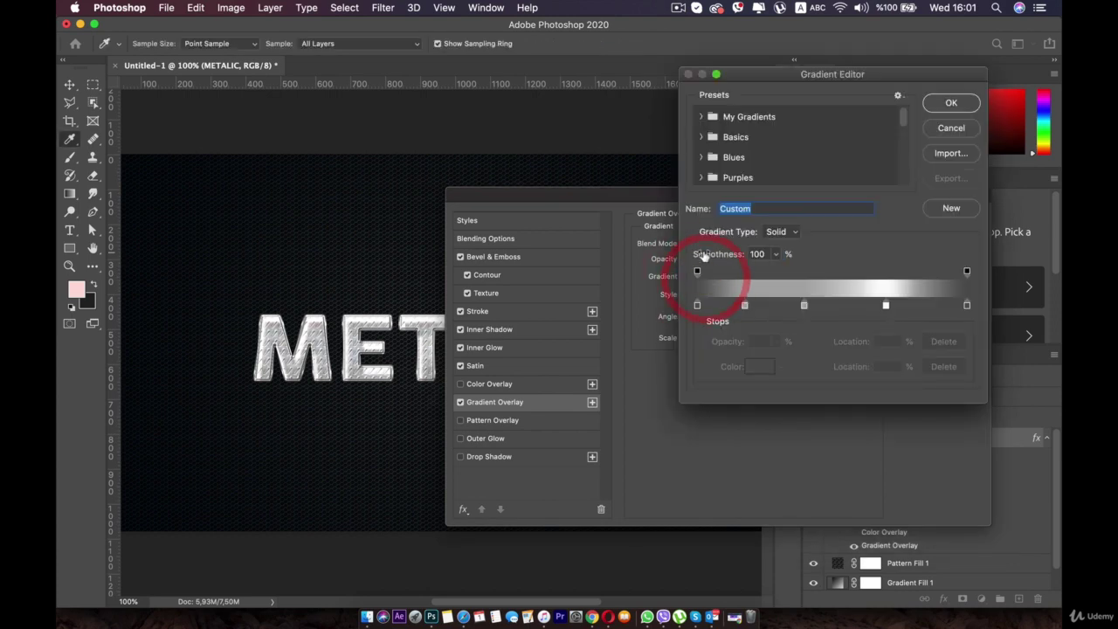
left_click(950, 129)
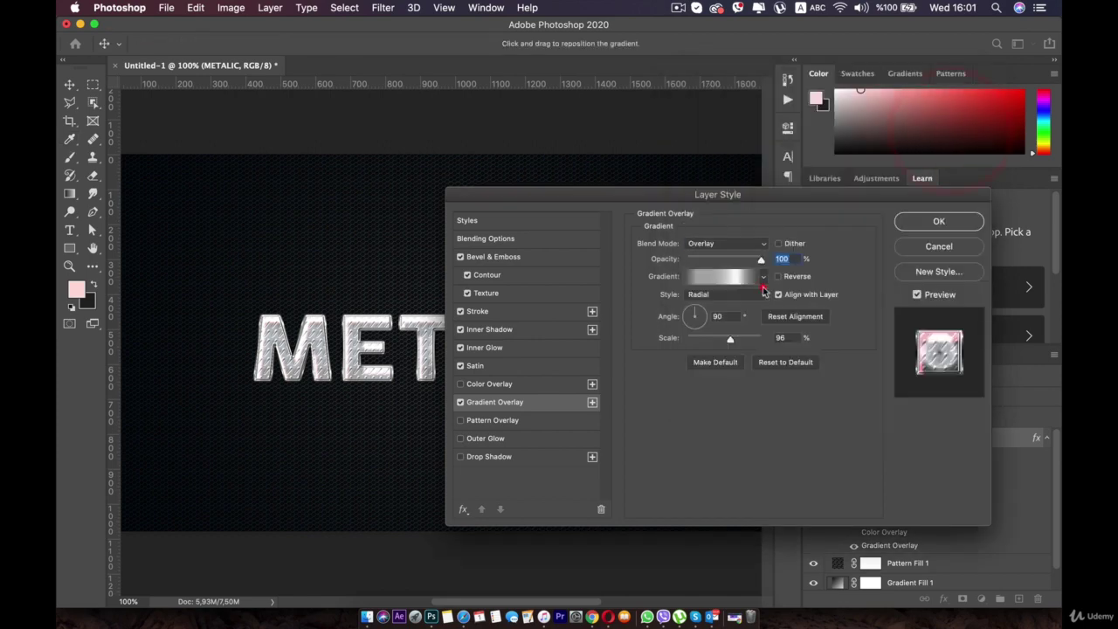
Set the gradient overlay's style to Linear and make small adjustments to its scale
left_click(742, 295)
left_click(703, 284)
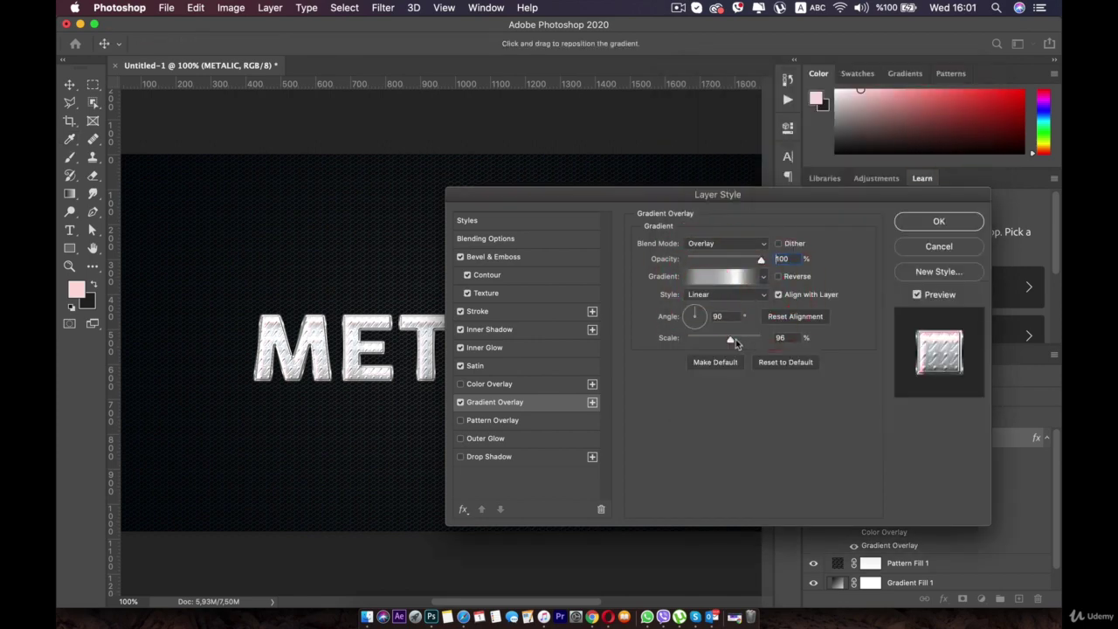
mouse_move(734, 339)
left_mouse_down()
mouse_move(755, 340)
mouse_move(736, 341)
left_mouse_up()
left_click(732, 340)
Compare the text with the gradient reversed and with the gradient overlay switched off, restoring both settings
left_click(779, 277)
left_click(779, 277)
left_click(461, 401)
left_click(460, 401)
Set the gradient overlay's scale to 99% and reduce its opacity
mouse_move(731, 339)
left_mouse_down()
mouse_move(687, 343)
mouse_move(731, 340)
left_mouse_up()
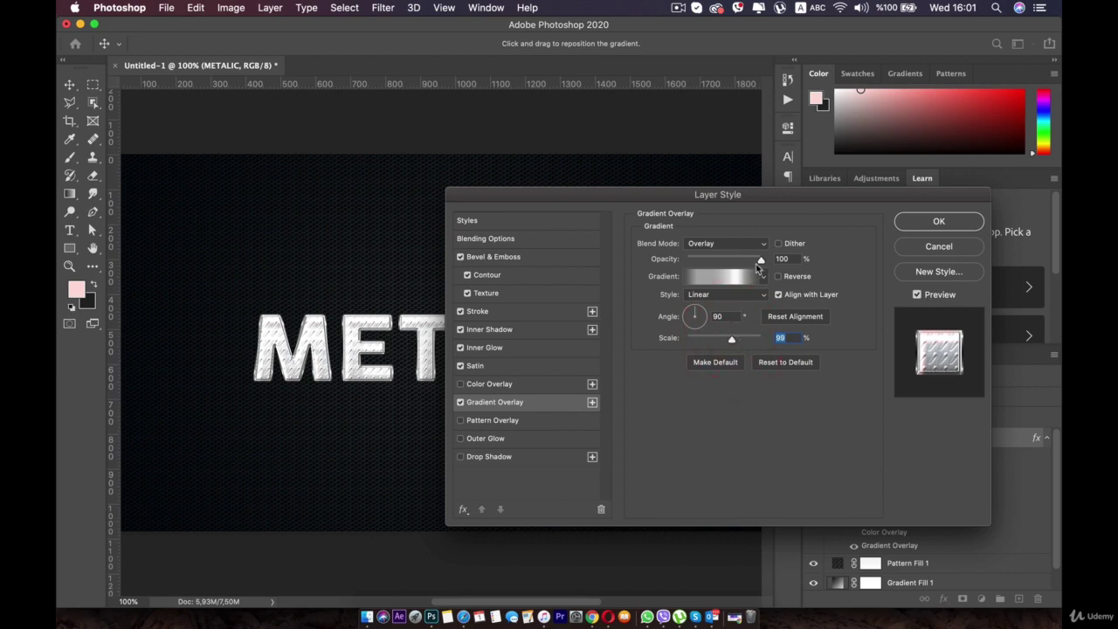
left_click_drag(755, 263, 722, 260)
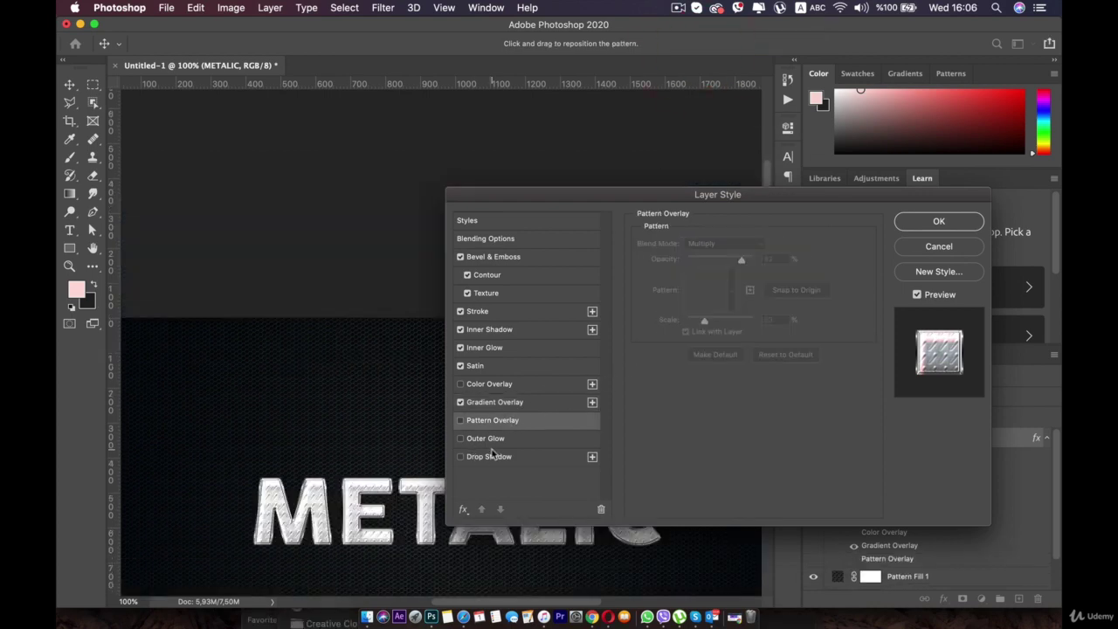
Enable the Outer Glow effect on the METALIC text and change its colour to the light blue 7cc2f2
left_click(476, 440)
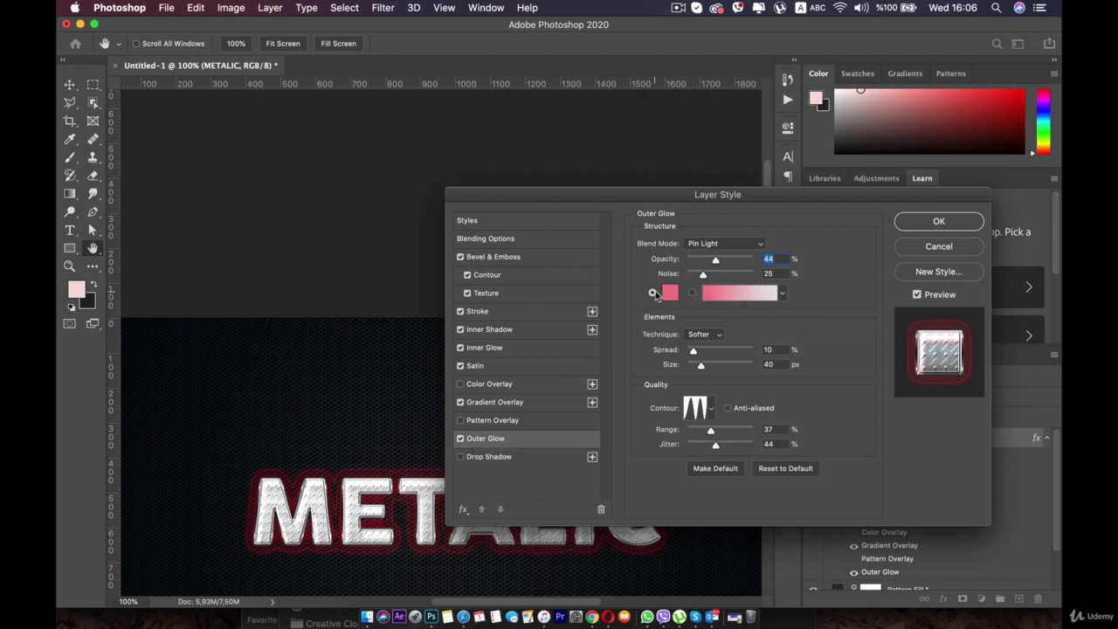
left_click(670, 293)
left_click(756, 401)
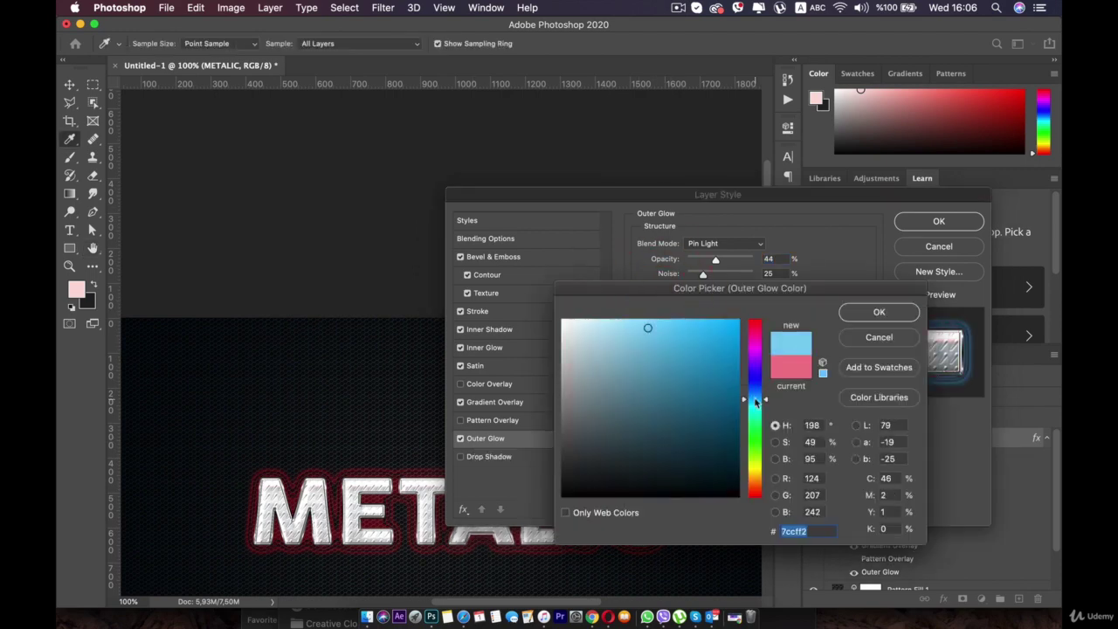
left_click_drag(757, 401, 754, 402)
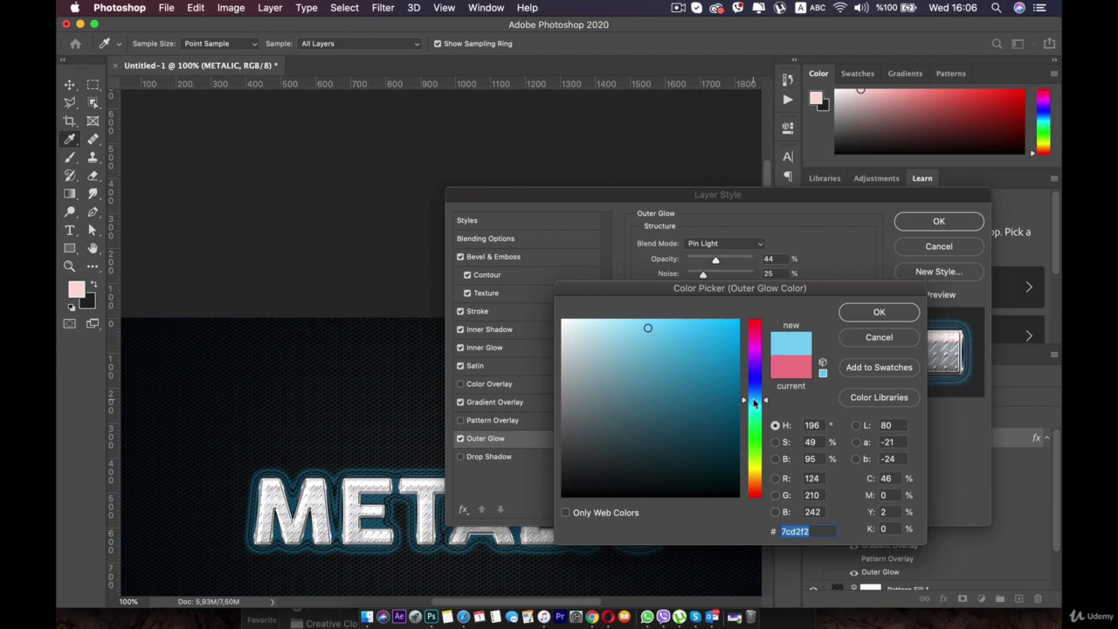
left_click(754, 396)
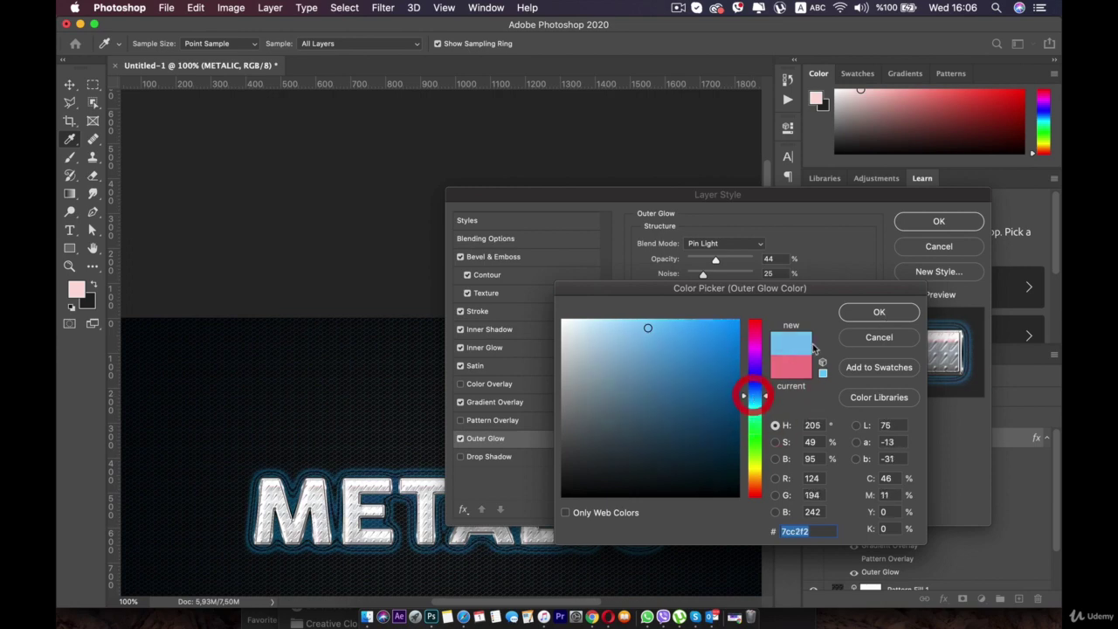
left_click(878, 312)
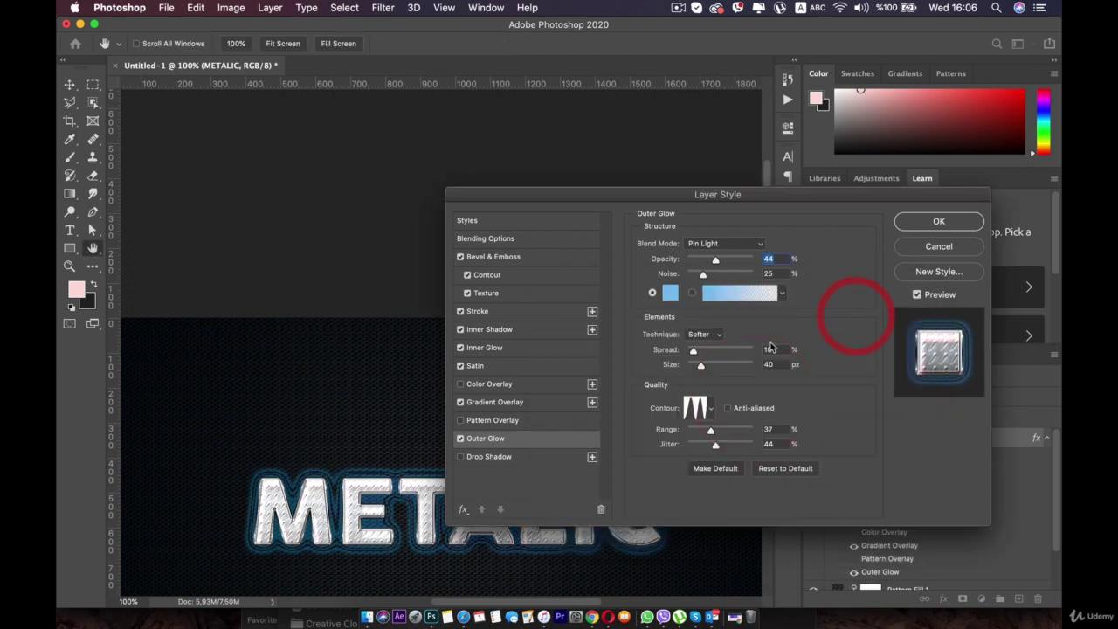
Change the outer glow colour to a more saturated blue
left_click(676, 293)
left_click(673, 324)
left_click(856, 320)
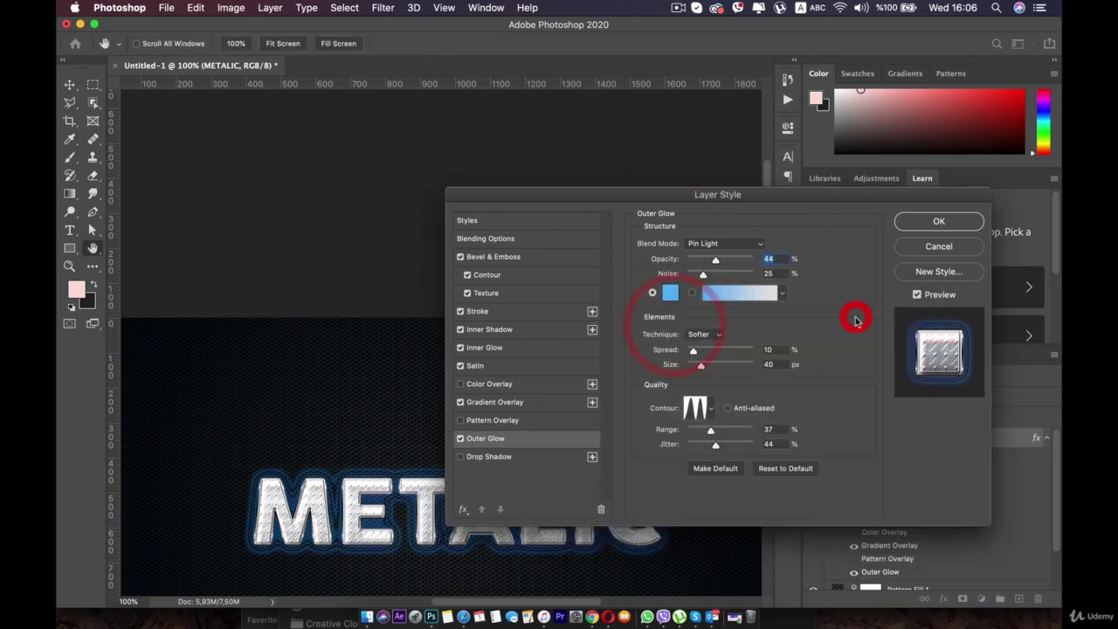
Review the outer glow's colour without changing it, and set the glow's blend mode to Linear Light
left_click(670, 296)
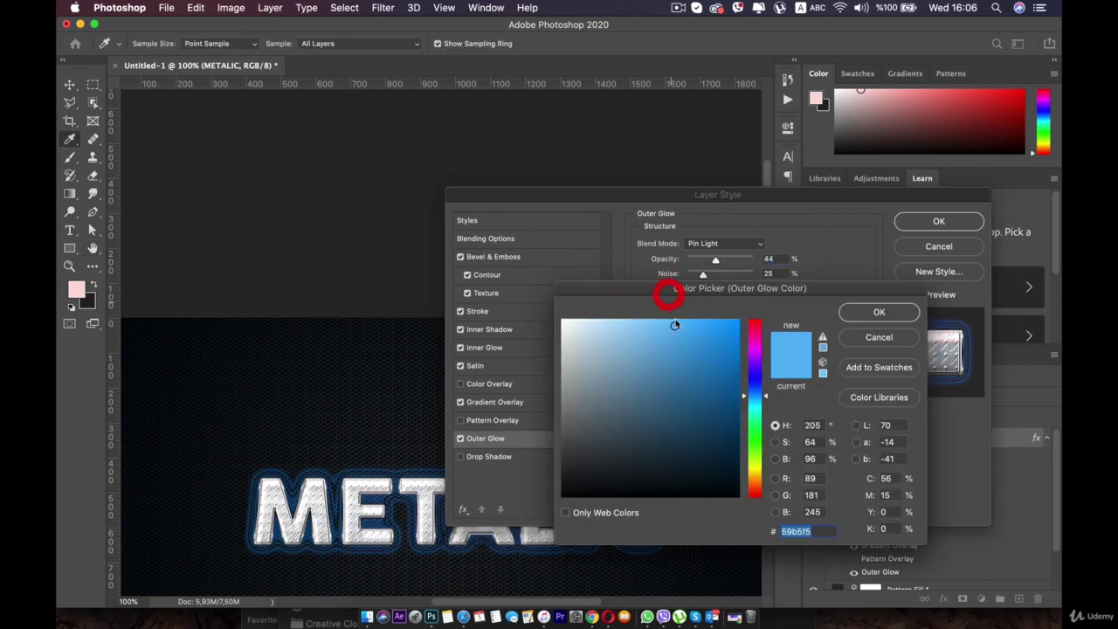
left_click(883, 311)
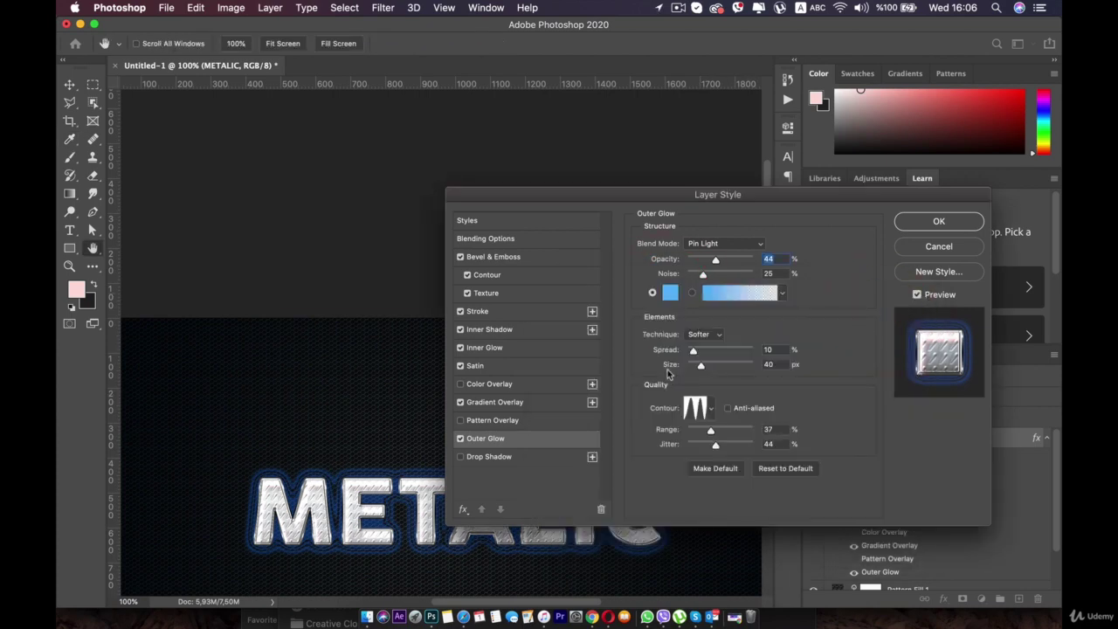
left_click(721, 245)
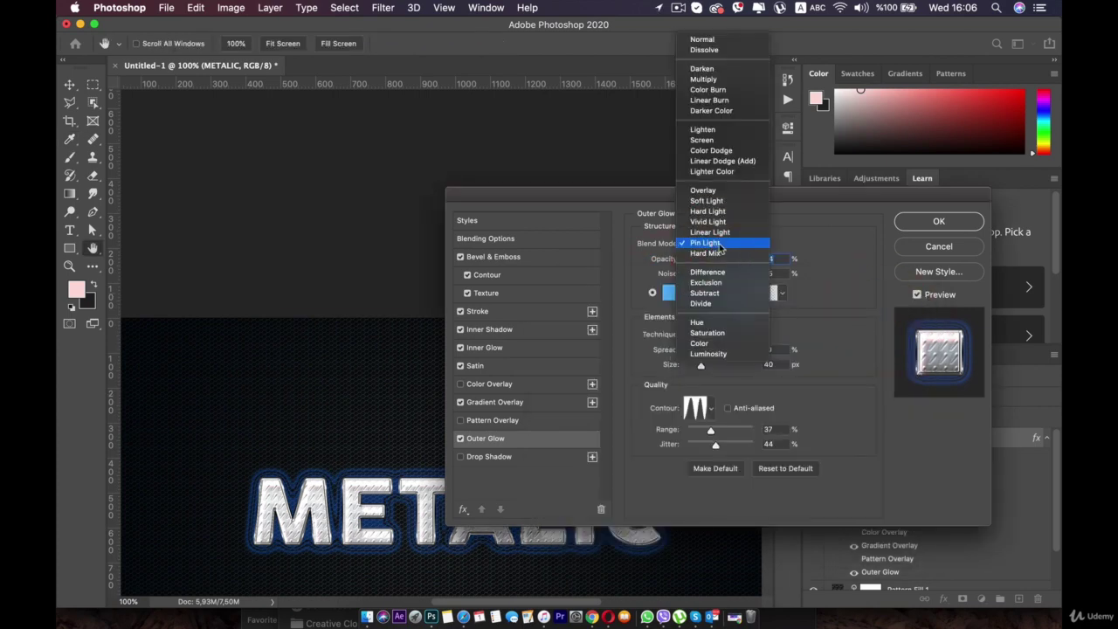
left_click(725, 234)
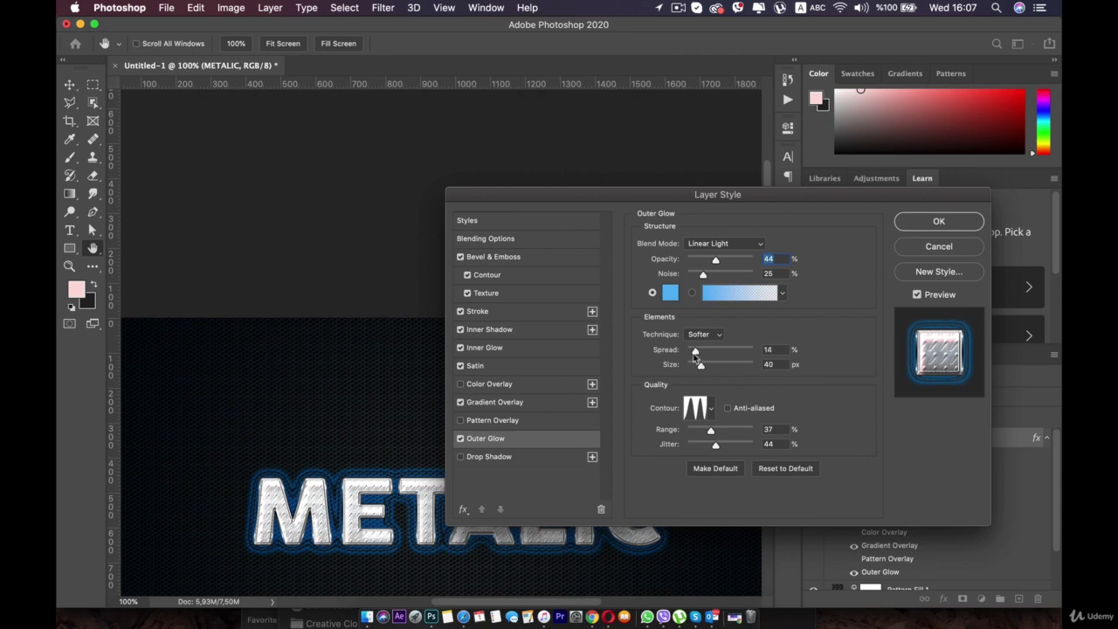
Reduce the outer glow's spread to 0% and its size to 5 px
mouse_move(694, 351)
left_mouse_down()
mouse_move(671, 355)
mouse_move(692, 368)
left_mouse_up()
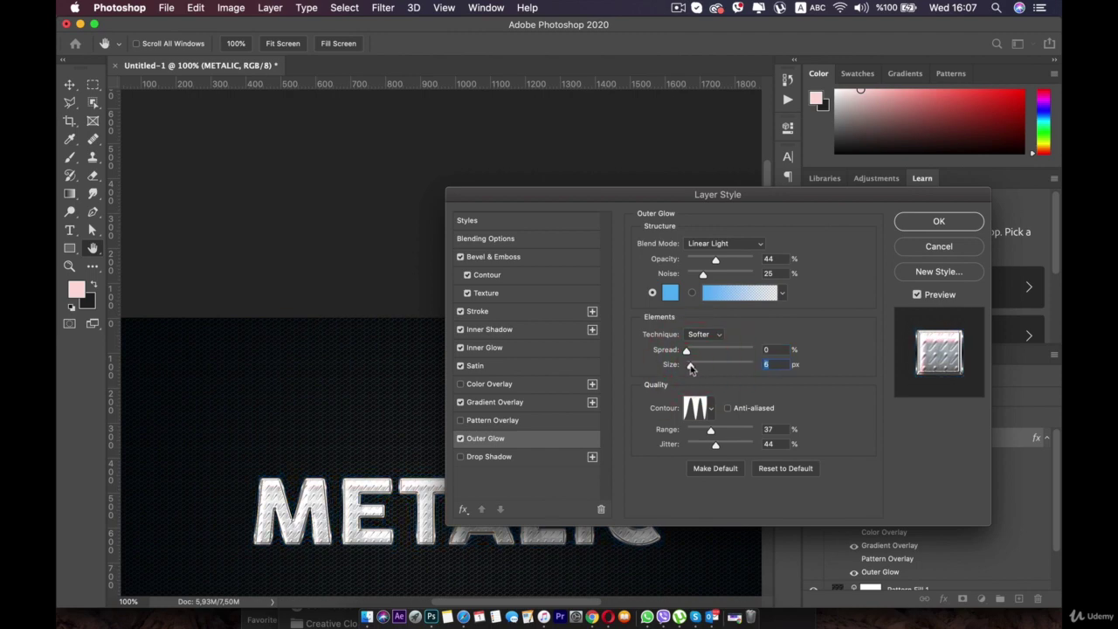
left_click(690, 367)
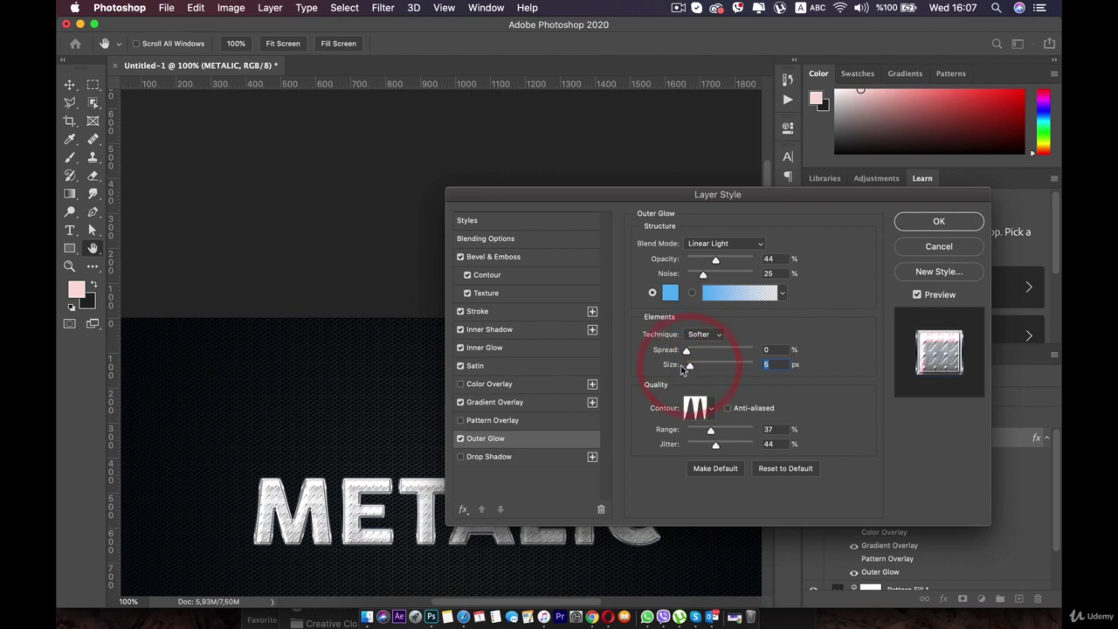
left_click(458, 441)
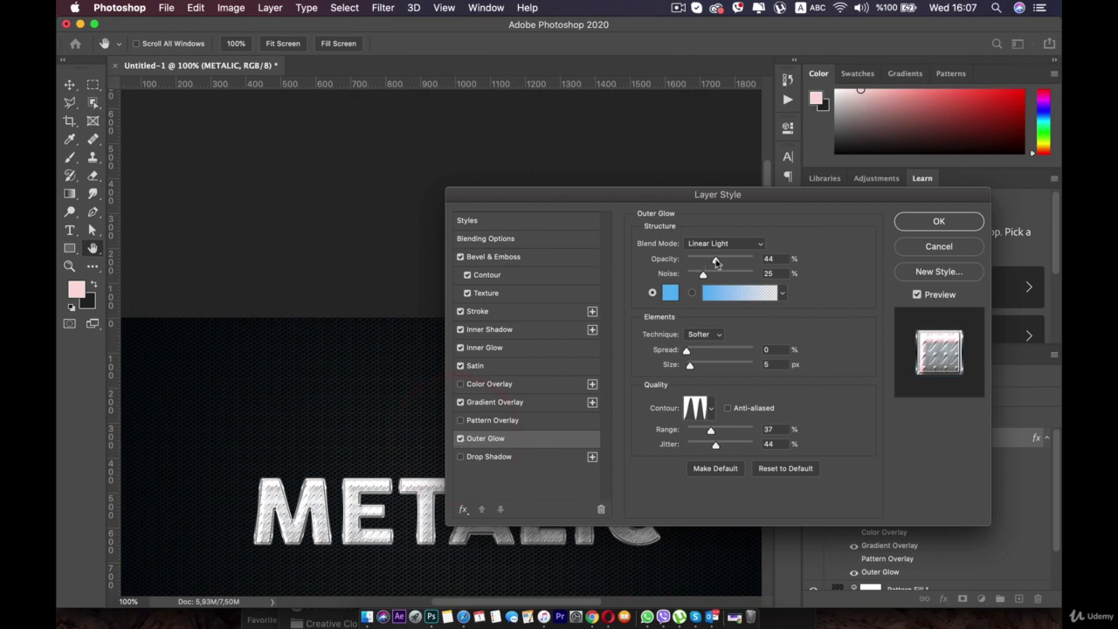
Set the outer glow's opacity to 100%, noise to 0%, jitter to 0% and range to 44%, comparing the text with the glow switched off
left_click_drag(716, 260, 773, 260)
left_click_drag(705, 277, 668, 280)
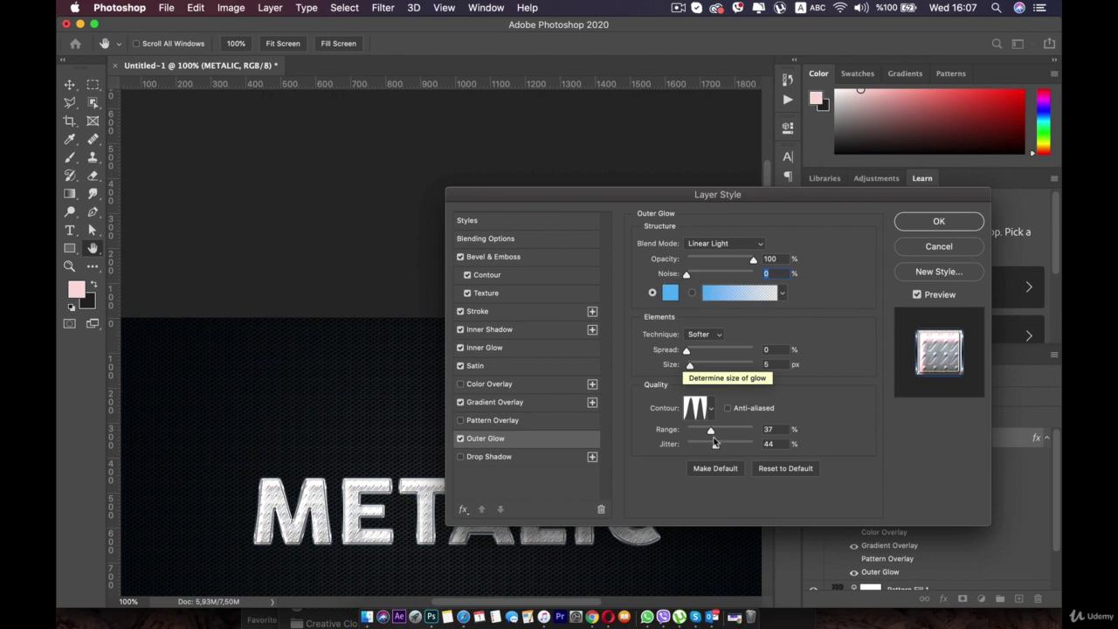
mouse_move(714, 443)
left_mouse_down()
mouse_move(677, 444)
mouse_move(752, 432)
mouse_move(717, 430)
left_mouse_up()
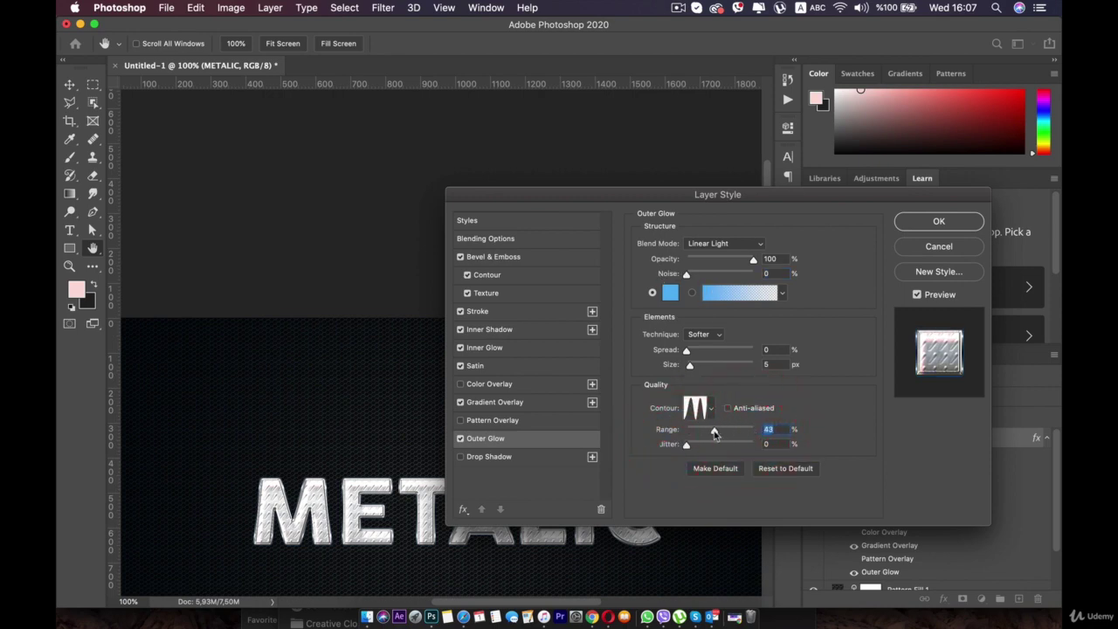
left_click(458, 438)
left_click(458, 439)
Try an outer glow spread of 29% with a size of 6 px
left_click_drag(691, 351, 708, 352)
left_click_drag(708, 353, 690, 370)
left_click(691, 370)
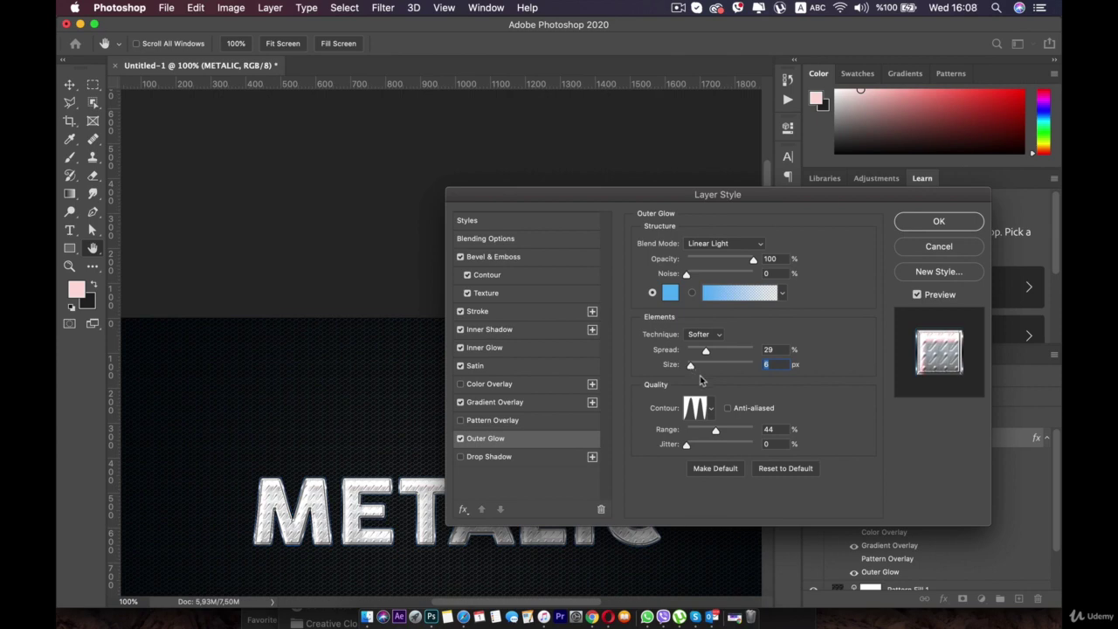
Lower the outer glow's spread again and fine-tune its small size
left_click_drag(705, 351, 689, 356)
left_click_drag(689, 356, 686, 358)
left_click(690, 367)
left_click_drag(691, 370, 690, 372)
left_click_drag(691, 371, 690, 370)
left_click(691, 370)
Add a drop shadow with opacity 50%, distance 15 px, spread 24% and size 16 px, and apply the layer style
left_click(502, 457)
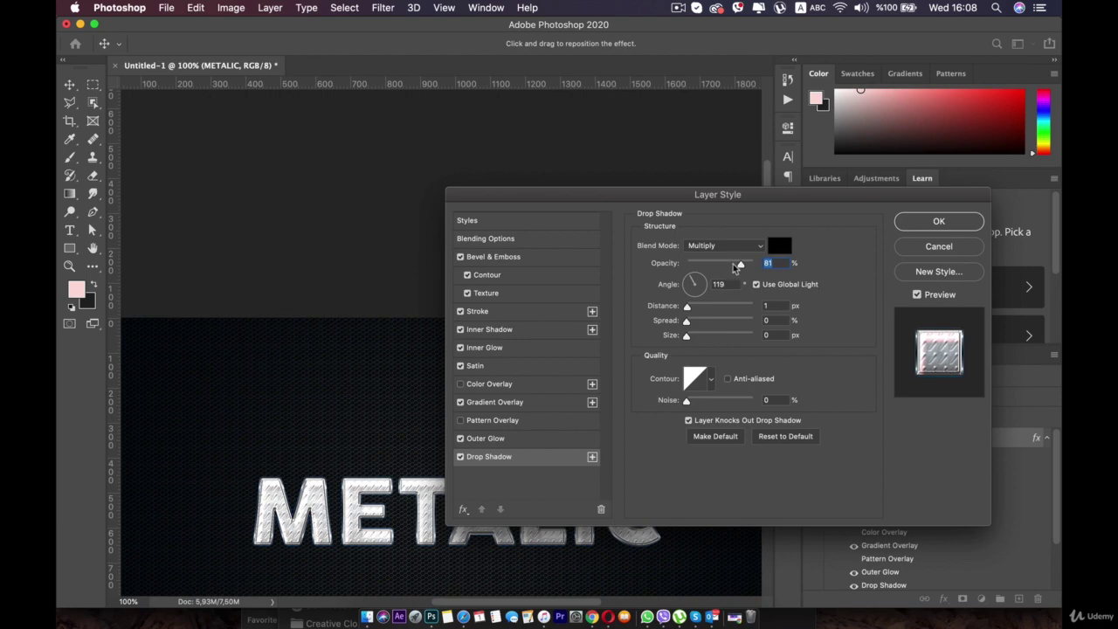
left_click_drag(739, 265, 721, 268)
mouse_move(688, 321)
left_mouse_down()
mouse_move(708, 311)
mouse_move(696, 309)
mouse_move(695, 338)
left_mouse_up()
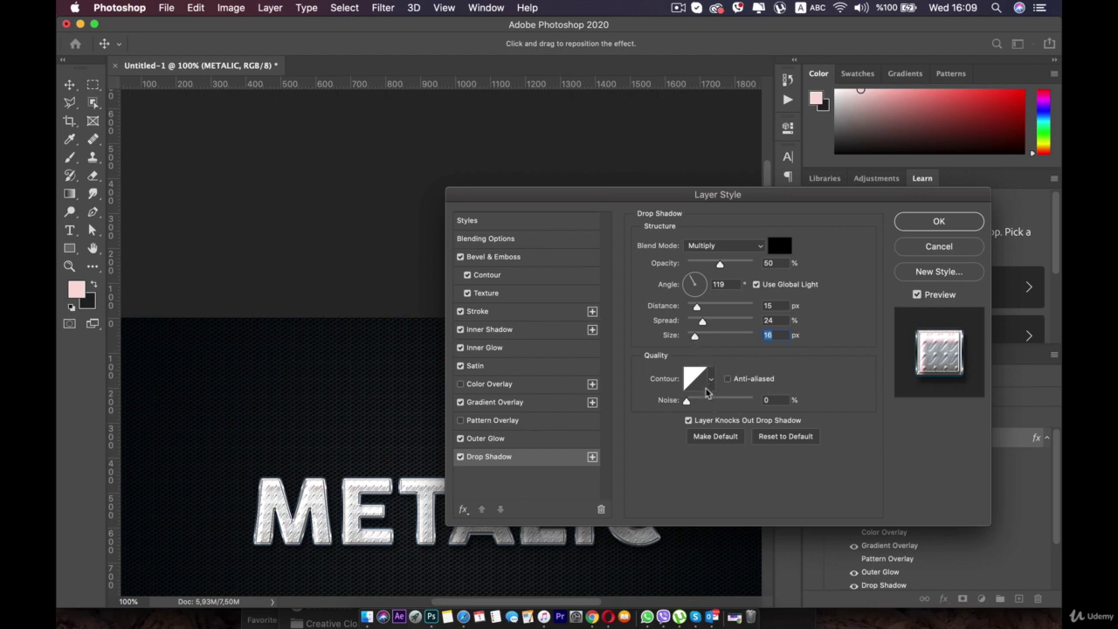
left_click_drag(643, 204, 939, 360)
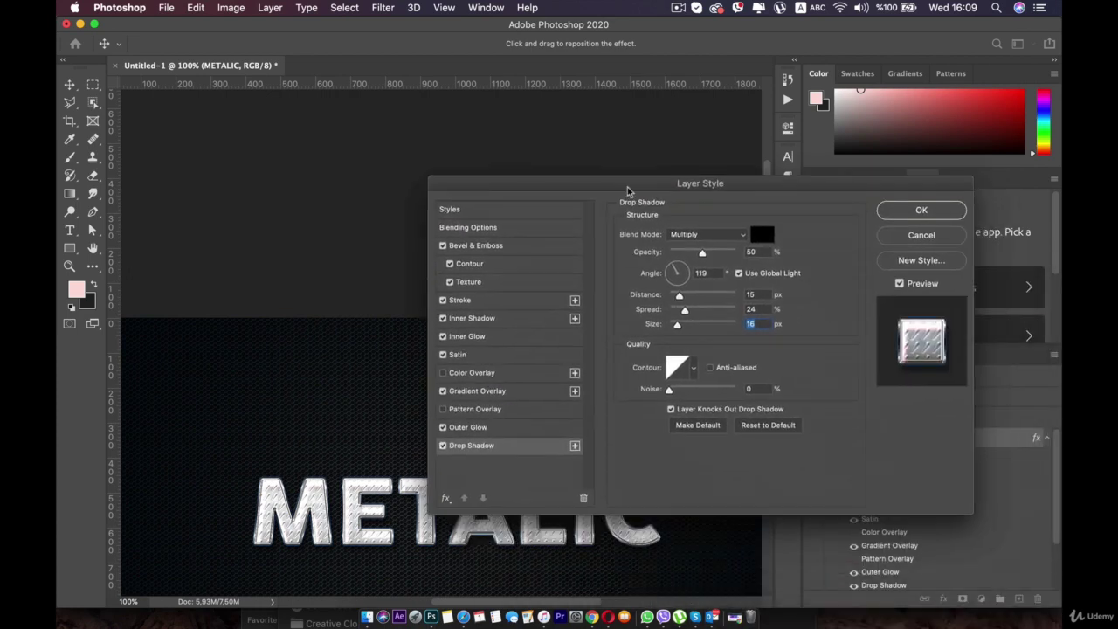
left_click(625, 191)
left_click(908, 214)
Make Pattern Fill 1 the active layer and collapse the METALIC layer's list of effects
left_click(581, 384)
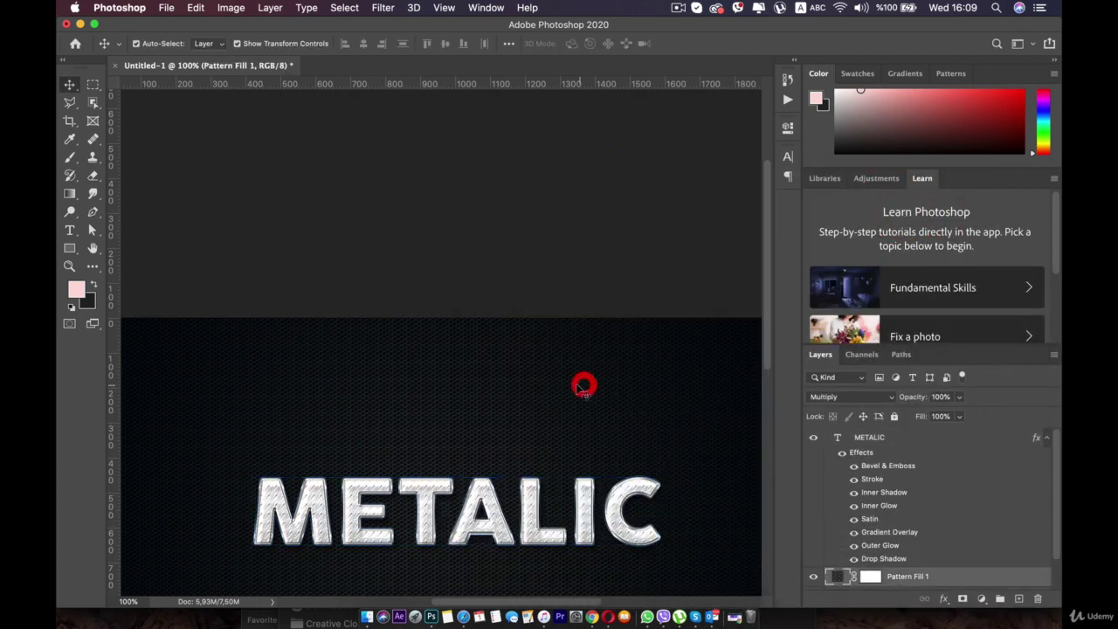
scroll(579, 375, "down", 3)
scroll(570, 384, "down", 2)
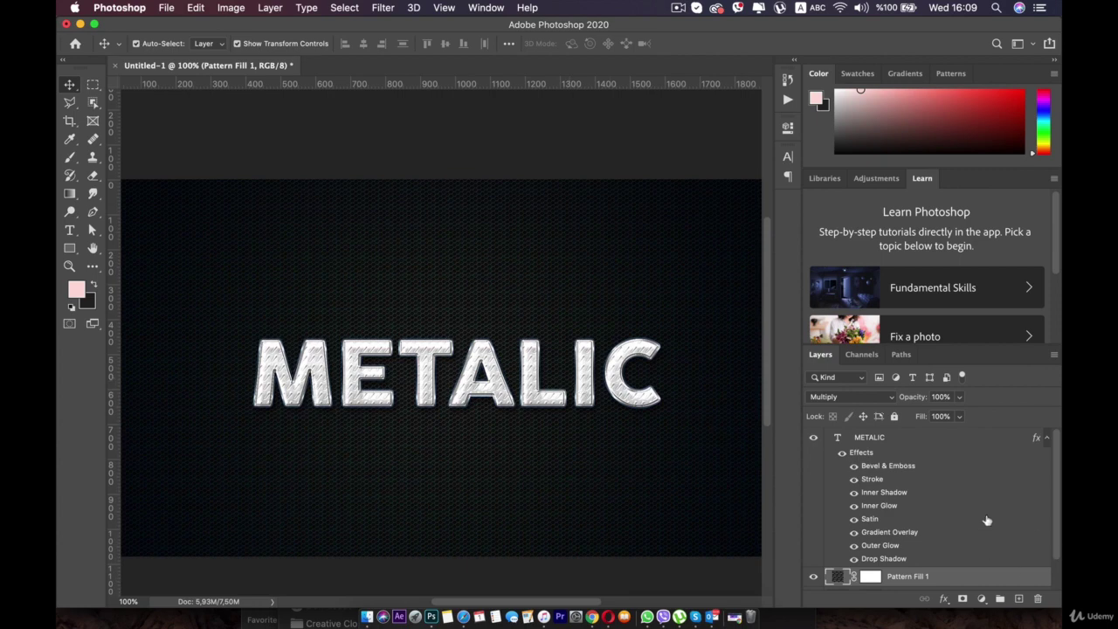
left_click(1044, 438)
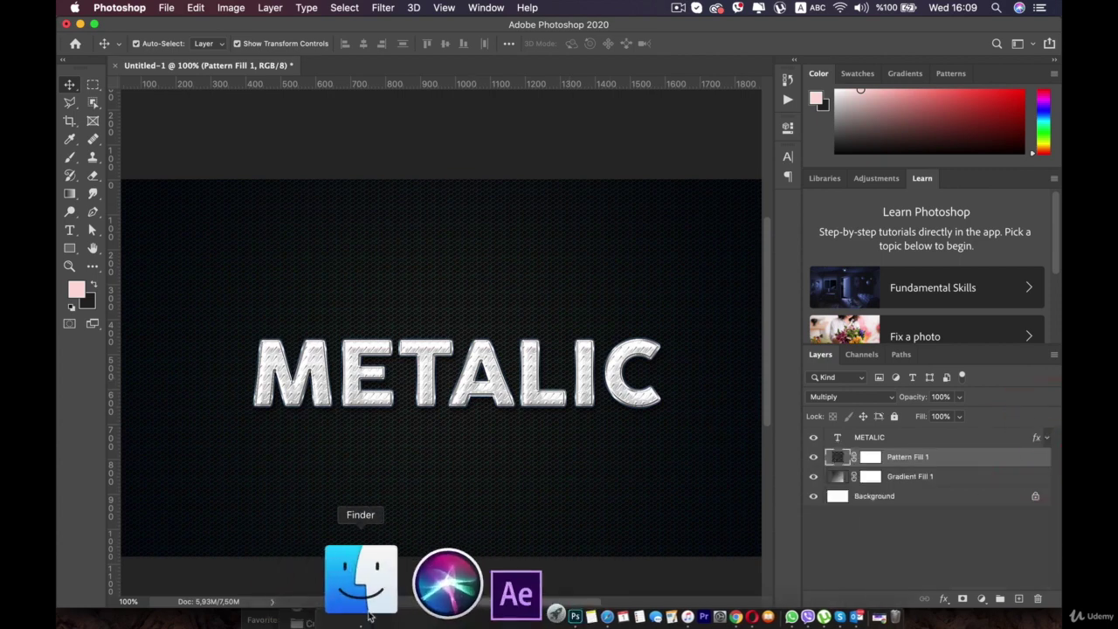
Switch to Finder and place the texture 5.jpg from the Metal seamless textures folder into the Photoshop document
left_click(364, 581)
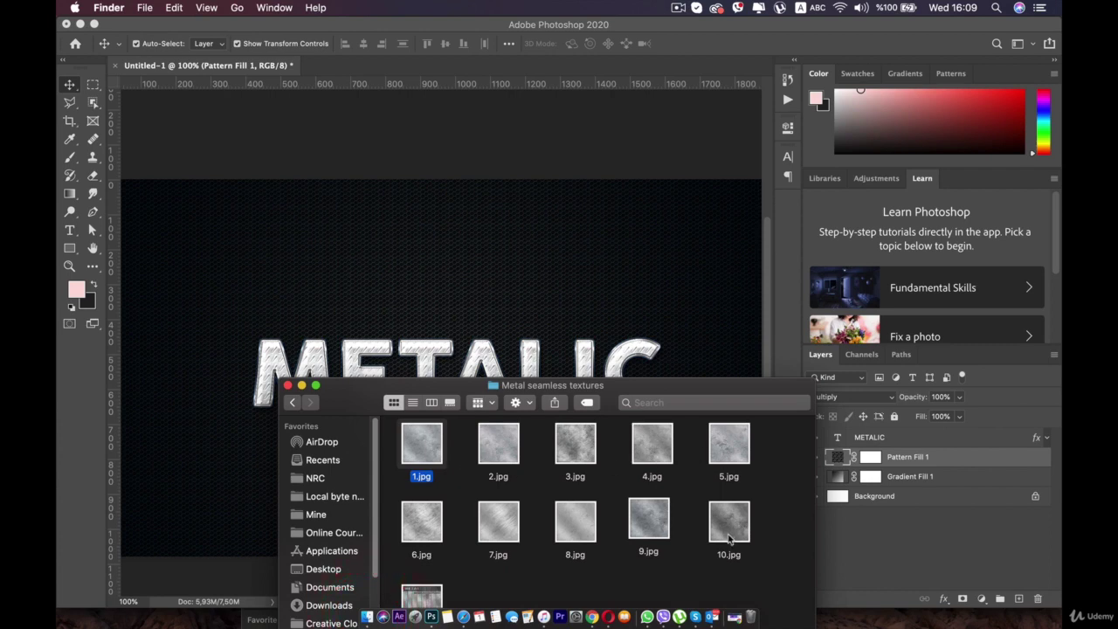
left_click_drag(648, 522, 884, 434)
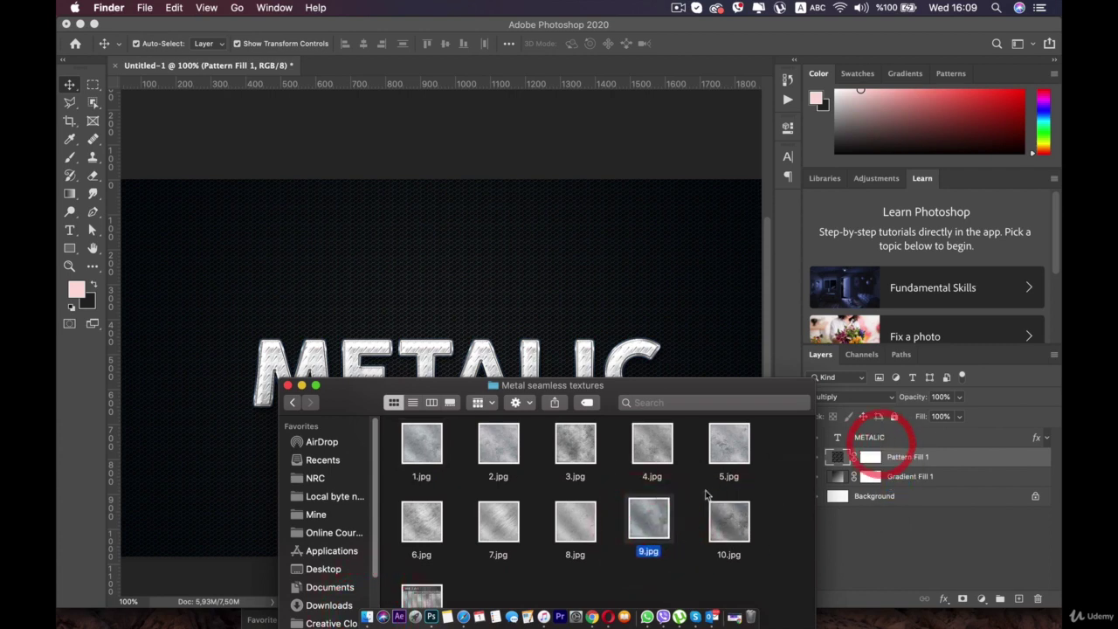
left_click(996, 528)
left_click(717, 518)
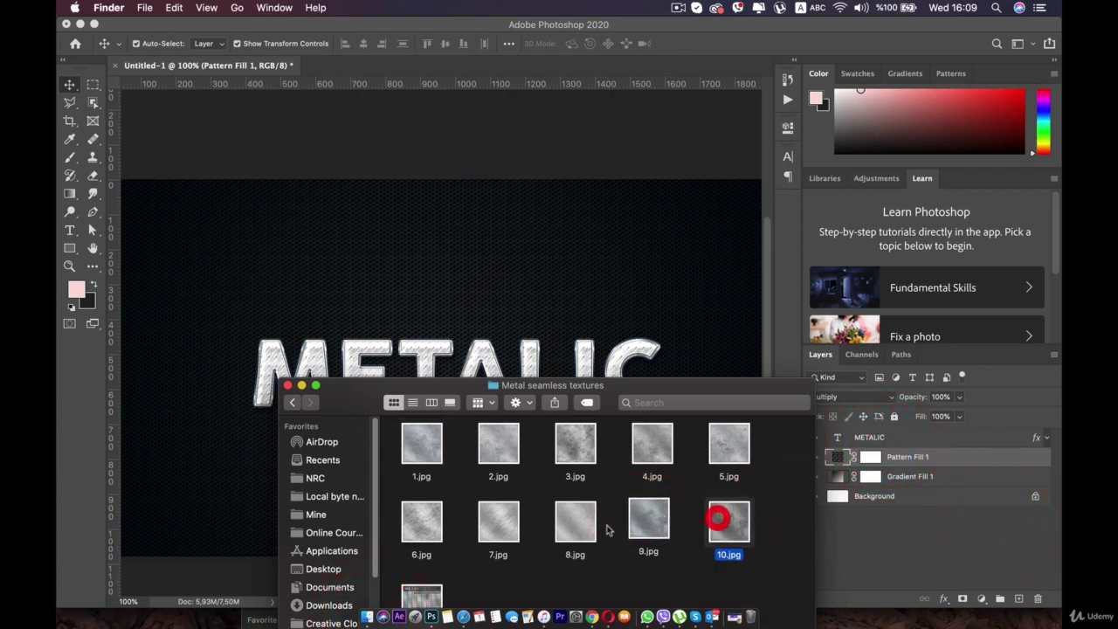
left_click(570, 517)
left_click(727, 444)
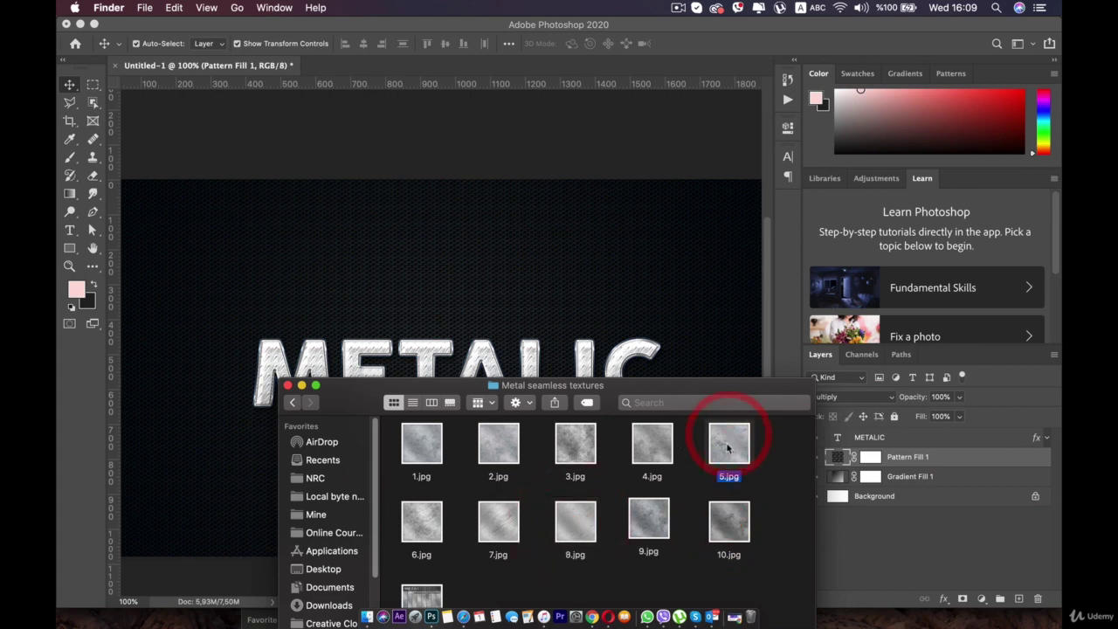
left_click_drag(727, 447, 532, 277)
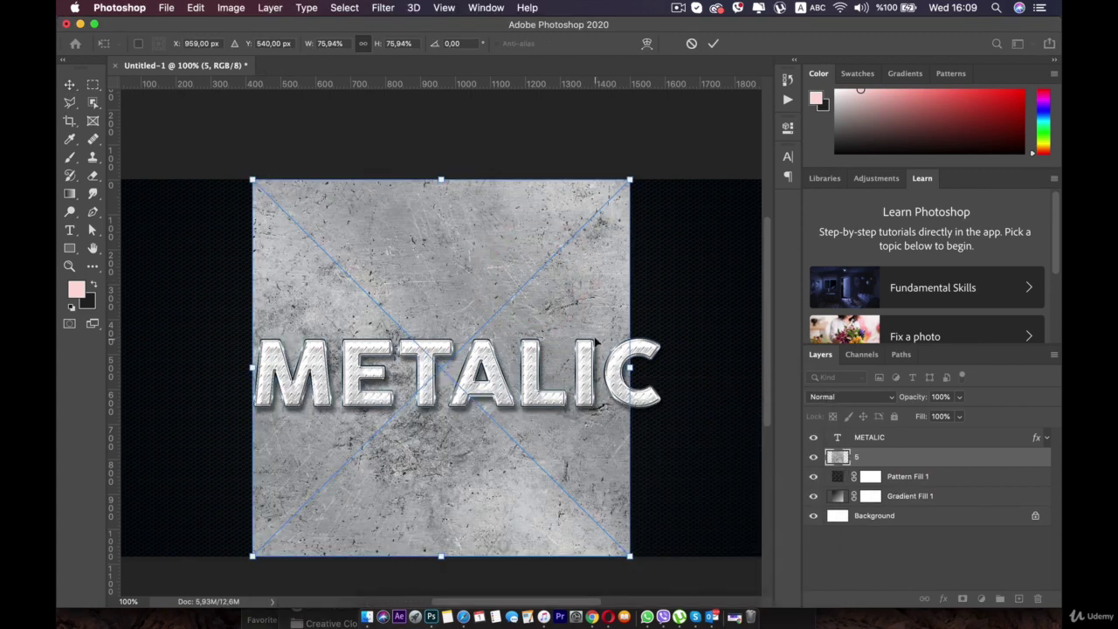
Scale the placed texture to about 89%, position it so it covers the whole METALIC text, and commit the placement
left_click_drag(443, 178, 445, 145)
key("super+z")
left_click_drag(629, 555, 719, 593)
left_click_drag(547, 500, 526, 473)
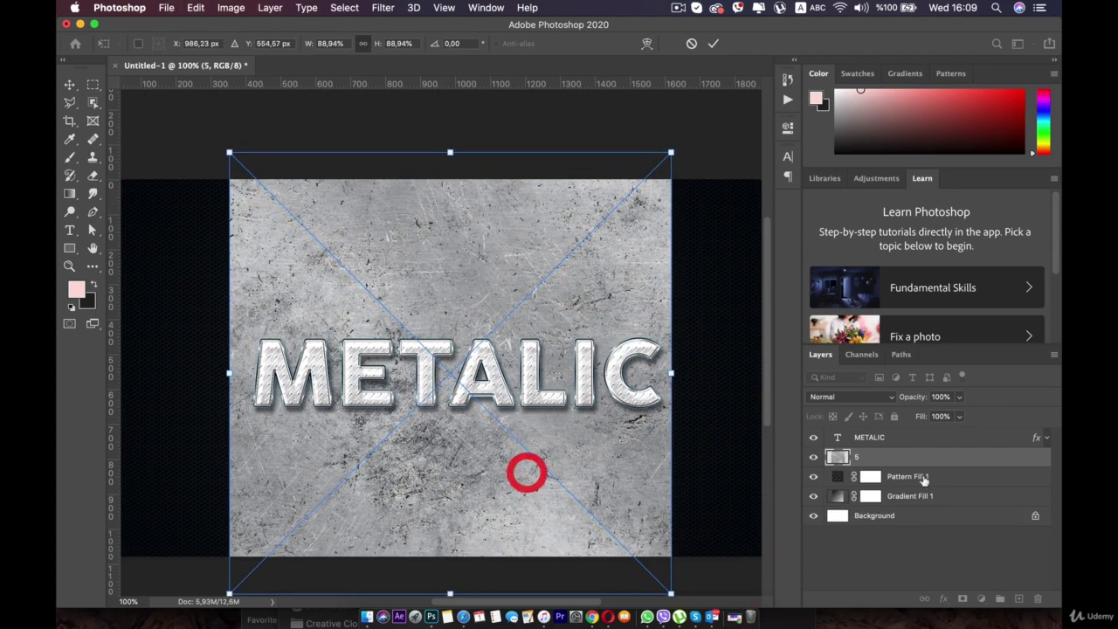
key("Return")
Move texture layer 5 above METALIC, clip it to the text, and compare the text with the texture hidden
left_click_drag(874, 456, 878, 428)
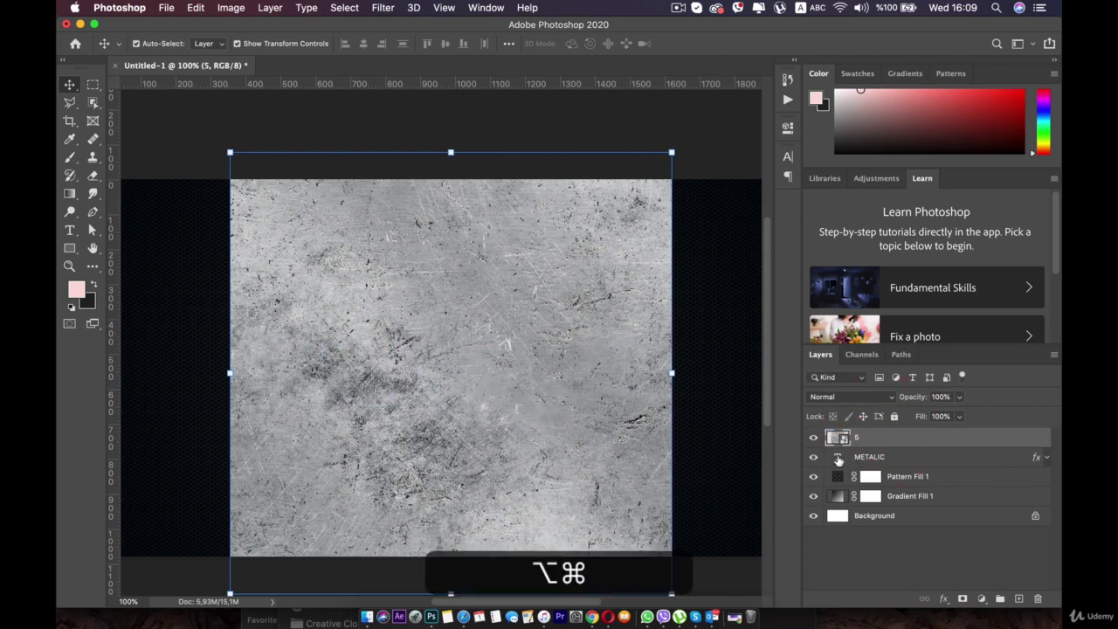
left_click(830, 445, "alt")
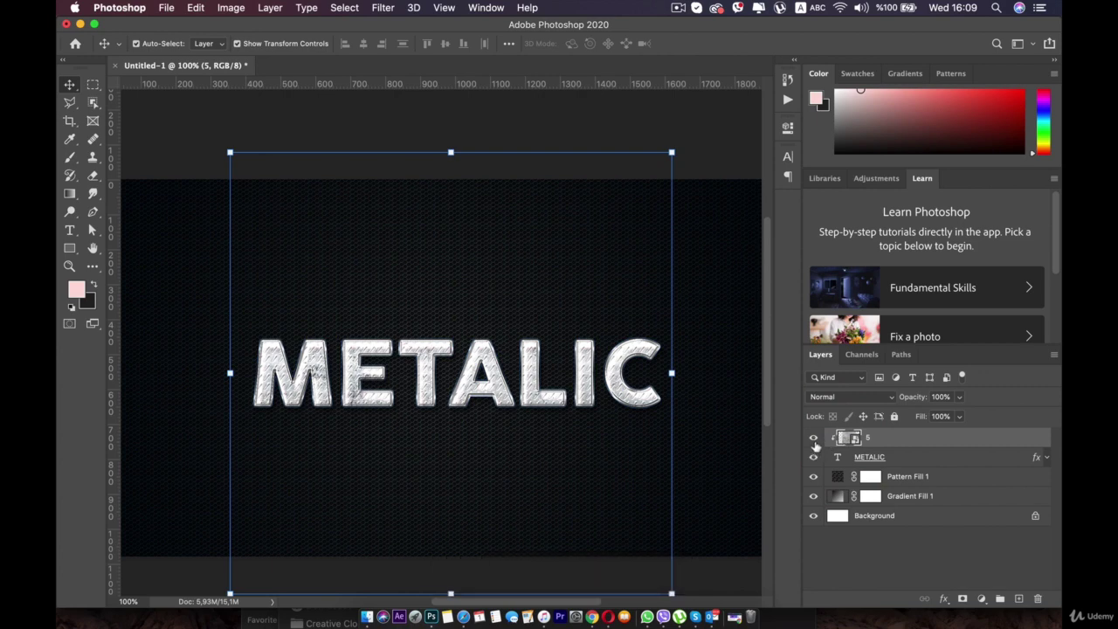
left_click(814, 444)
left_click(814, 444)
left_click(814, 440)
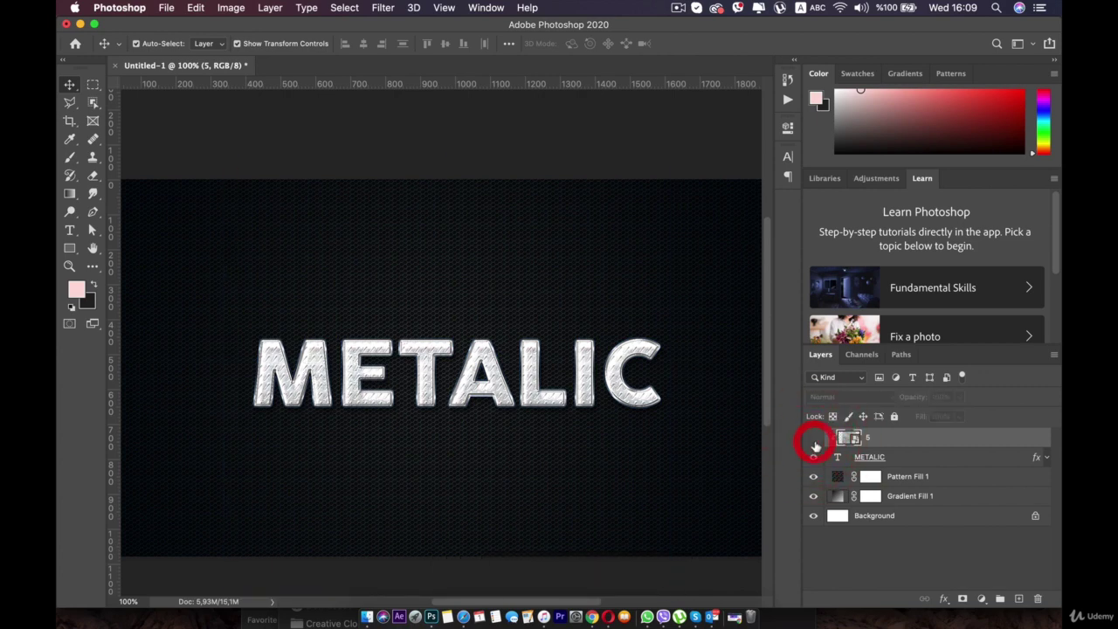
left_click(814, 440)
left_click(928, 443)
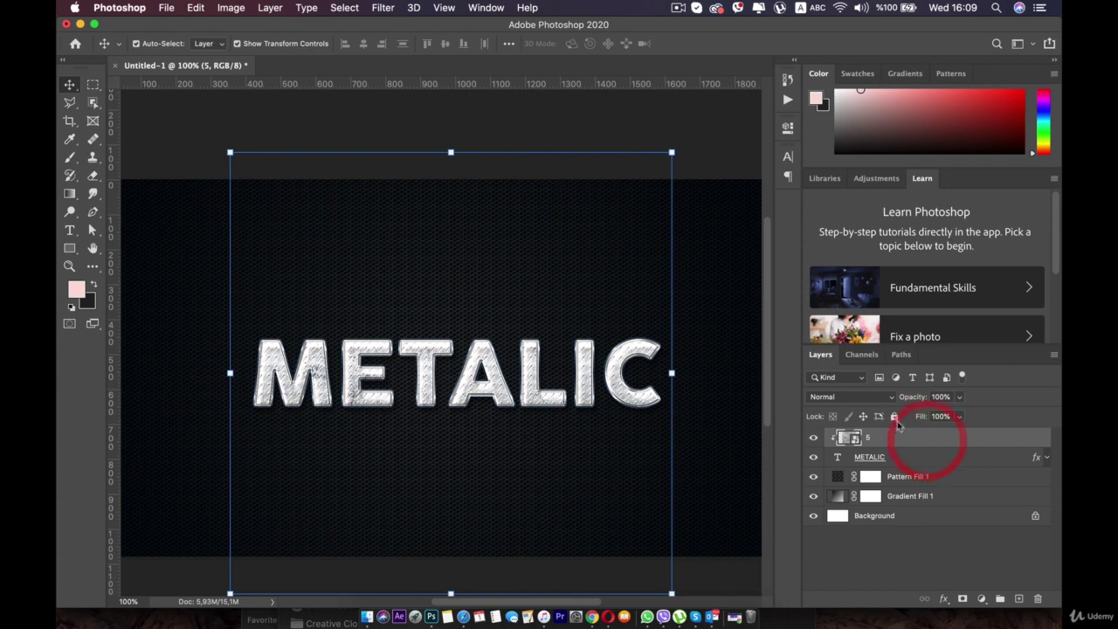
Set texture layer 5's blend mode to Overlay and compare the text with the texture hidden
left_click(884, 396)
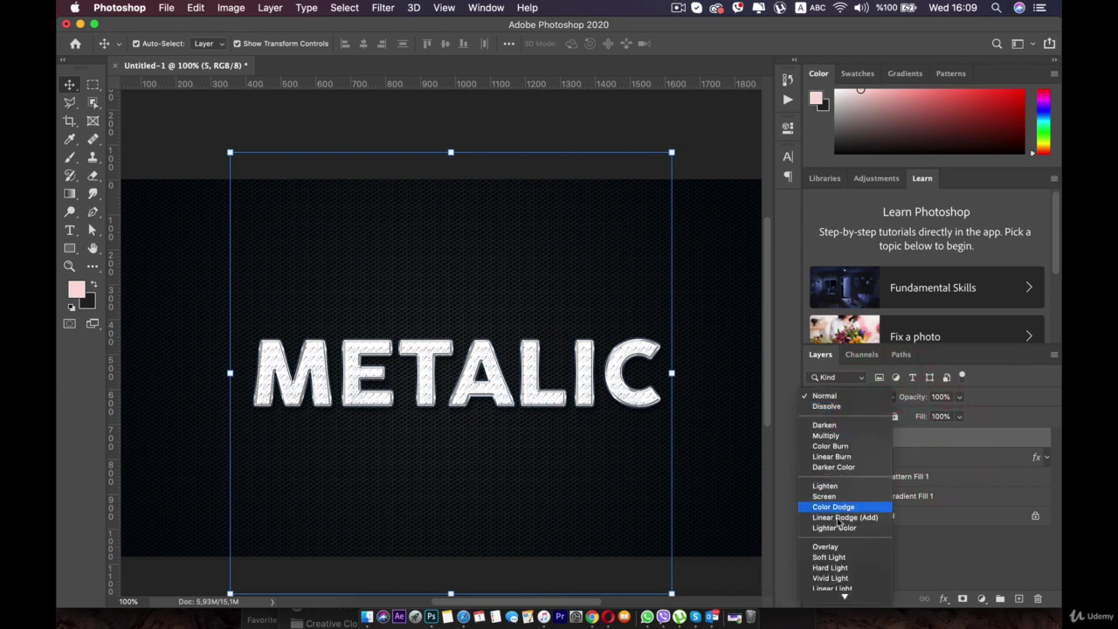
left_click(832, 547)
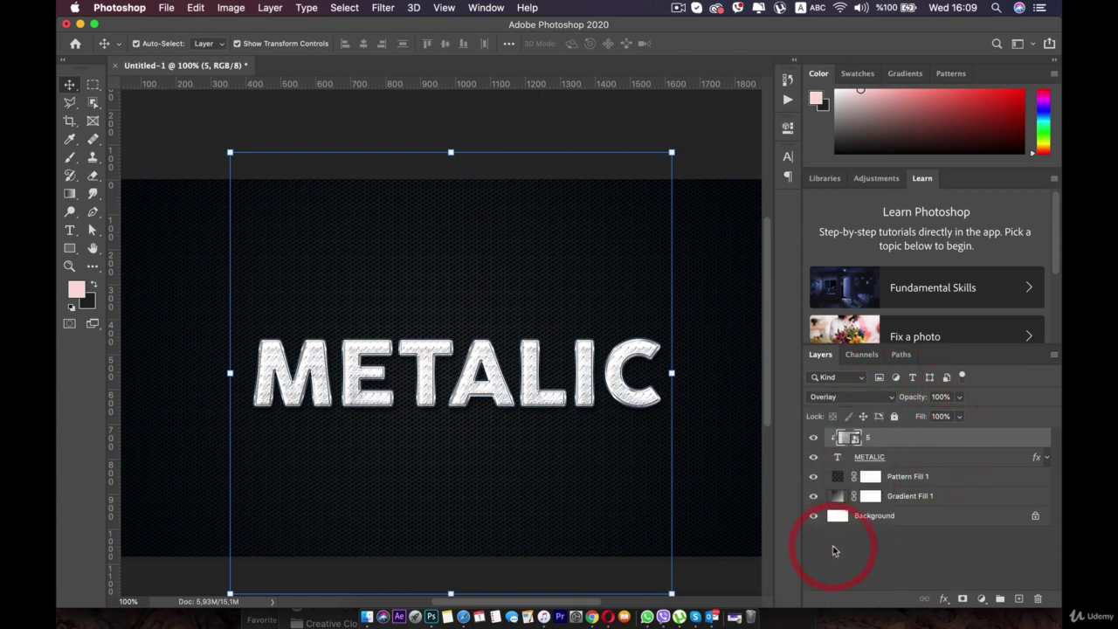
left_click(814, 439)
left_click(813, 440)
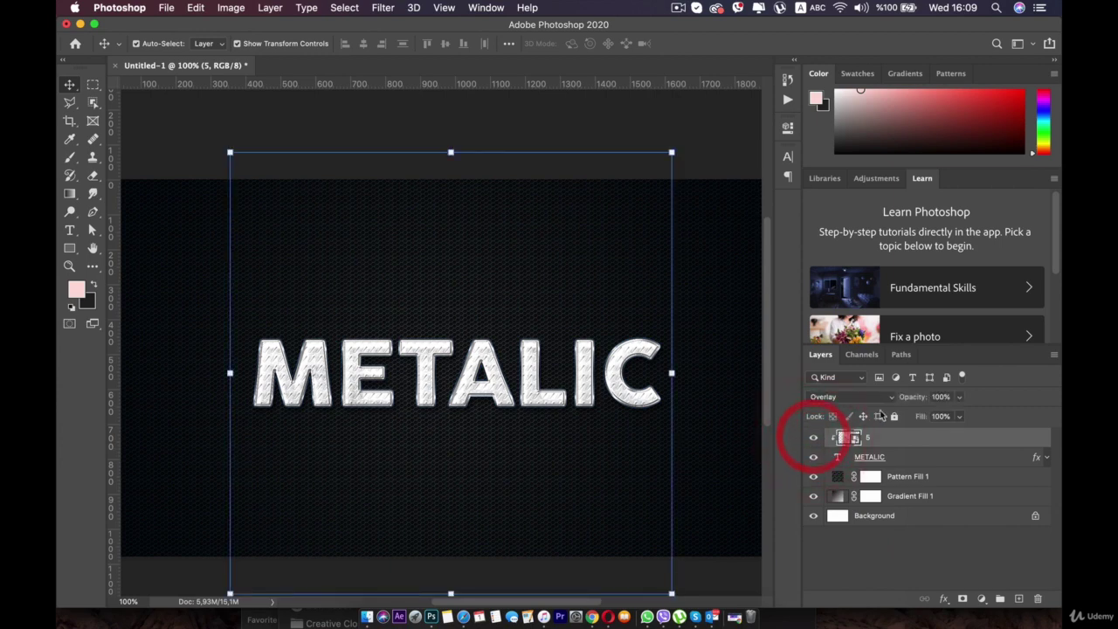
Lower texture layer 5's opacity to 40% and check the effect by hiding and showing the layer
left_click(958, 397)
left_click_drag(957, 403, 895, 417)
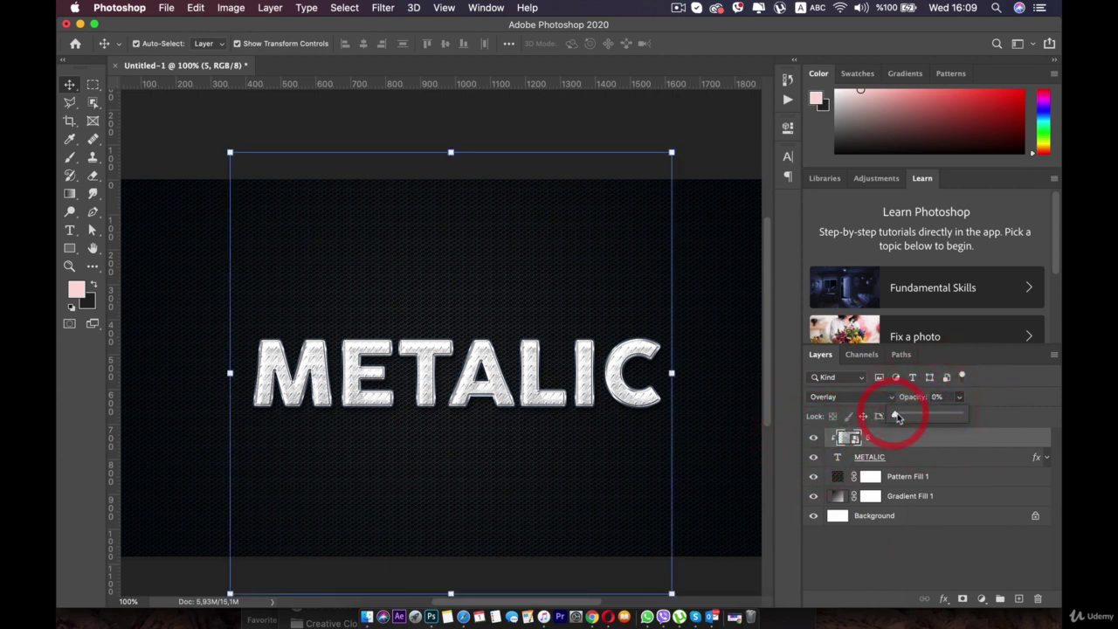
left_click(920, 412)
left_click(815, 439)
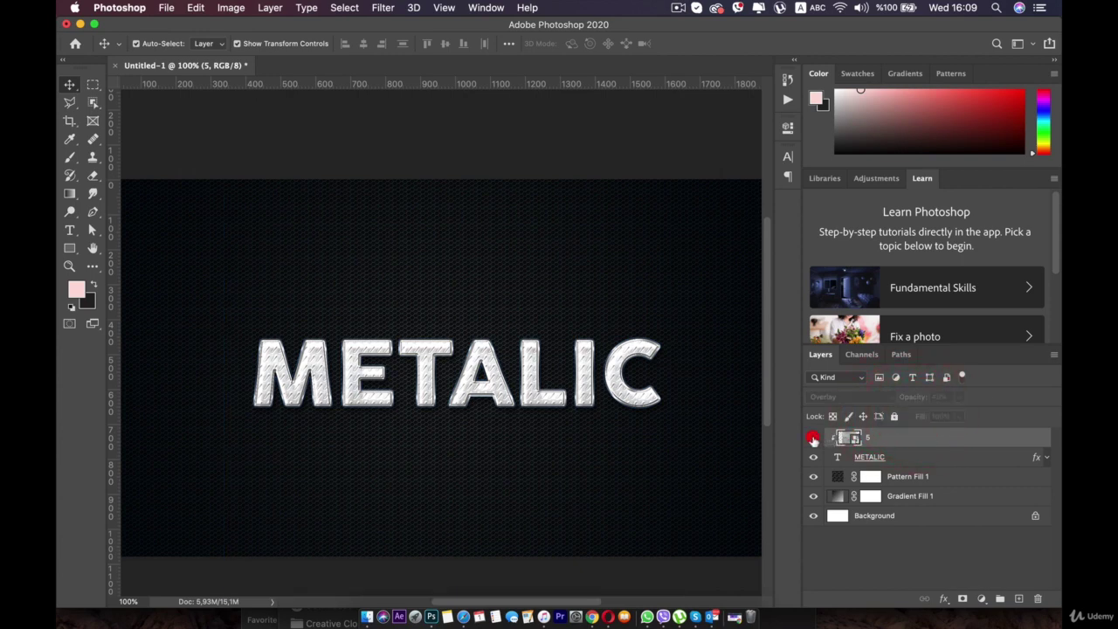
left_click(815, 438)
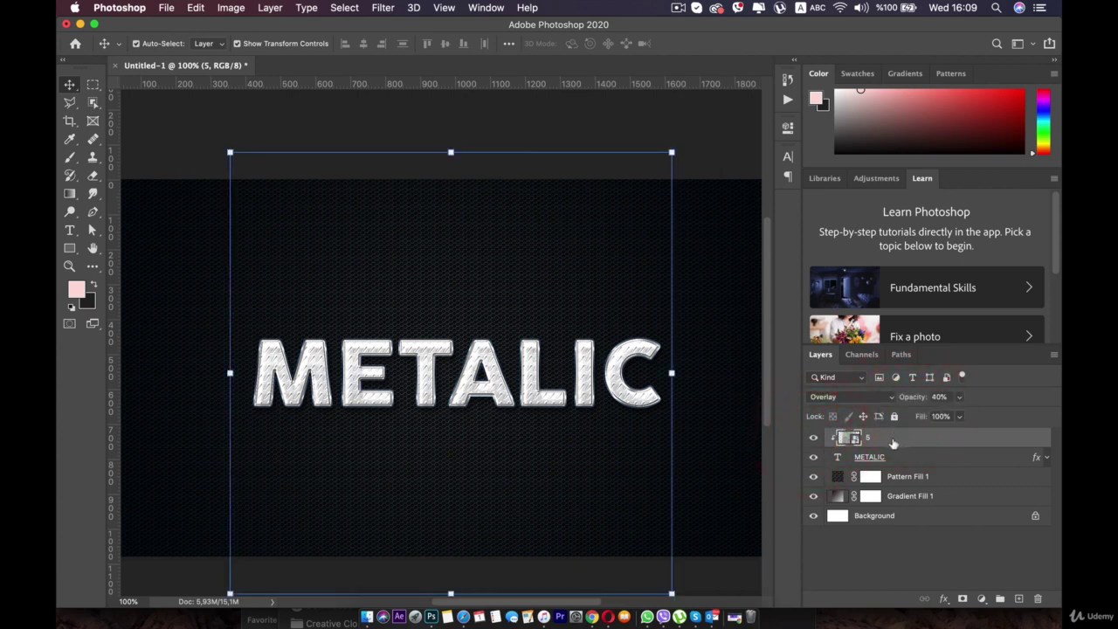
Change texture layer 5's blend mode to Multiply and compare the text with and without the texture
left_click(892, 444)
left_click(890, 397)
left_click(846, 286)
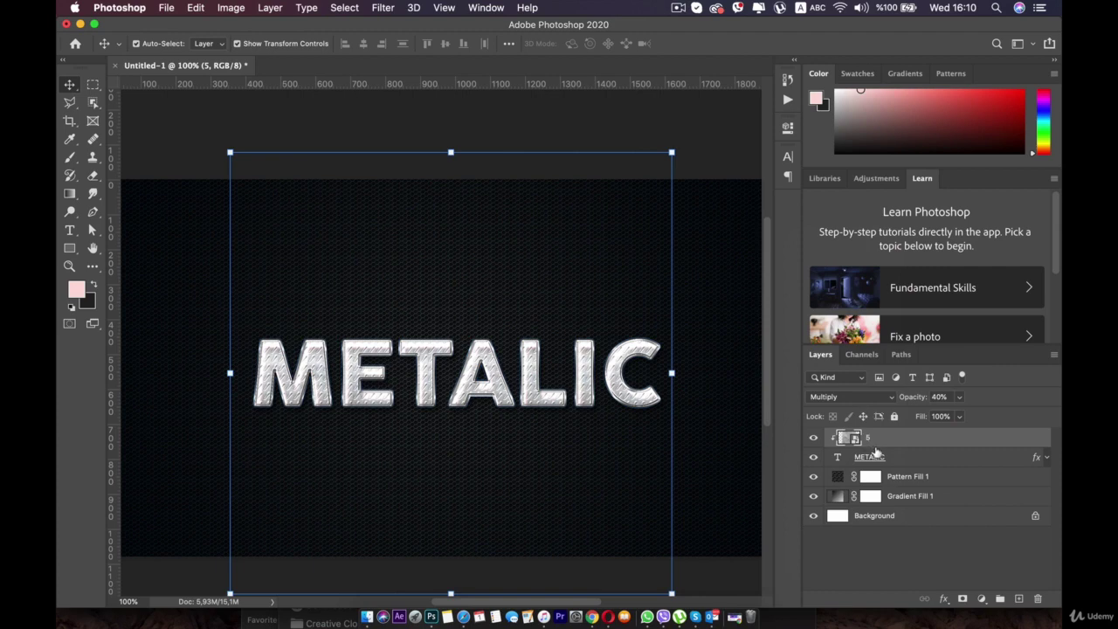
left_click(812, 438)
left_click(813, 437)
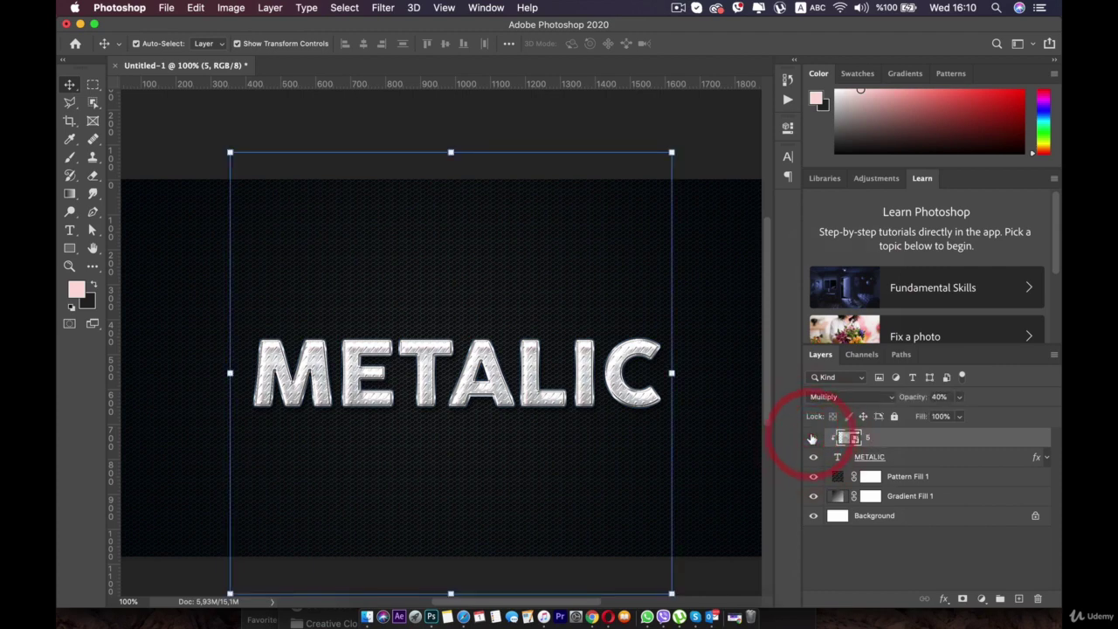
left_click(812, 438)
left_click(812, 437)
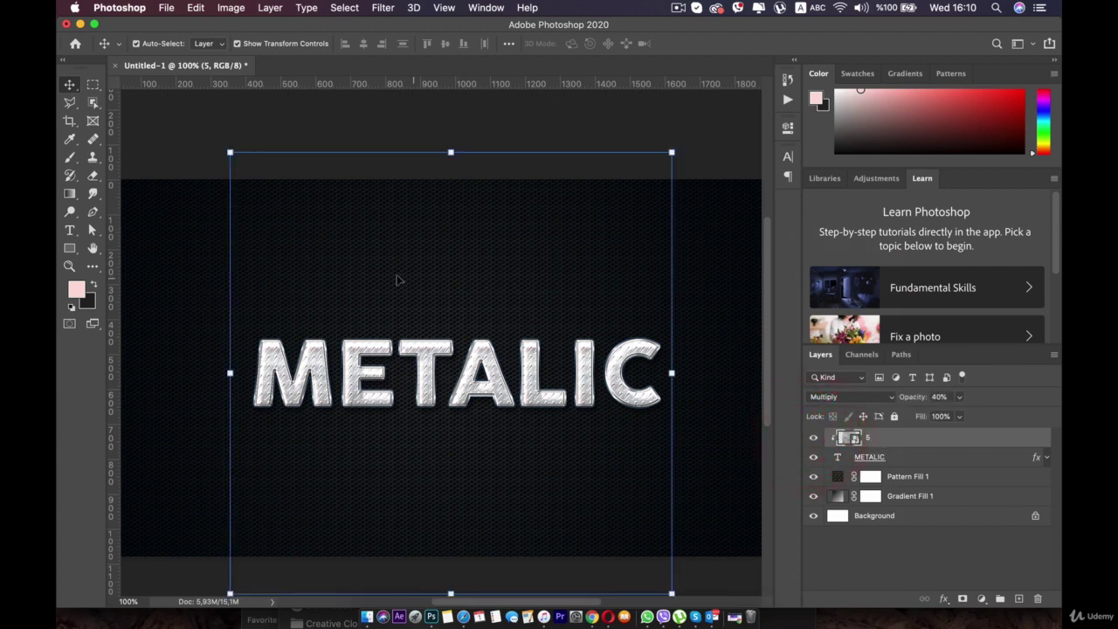
Examine the finished METALIC text effect up close and within the whole composition, without the texture layer's transform box
left_click(160, 297)
key("super+0")
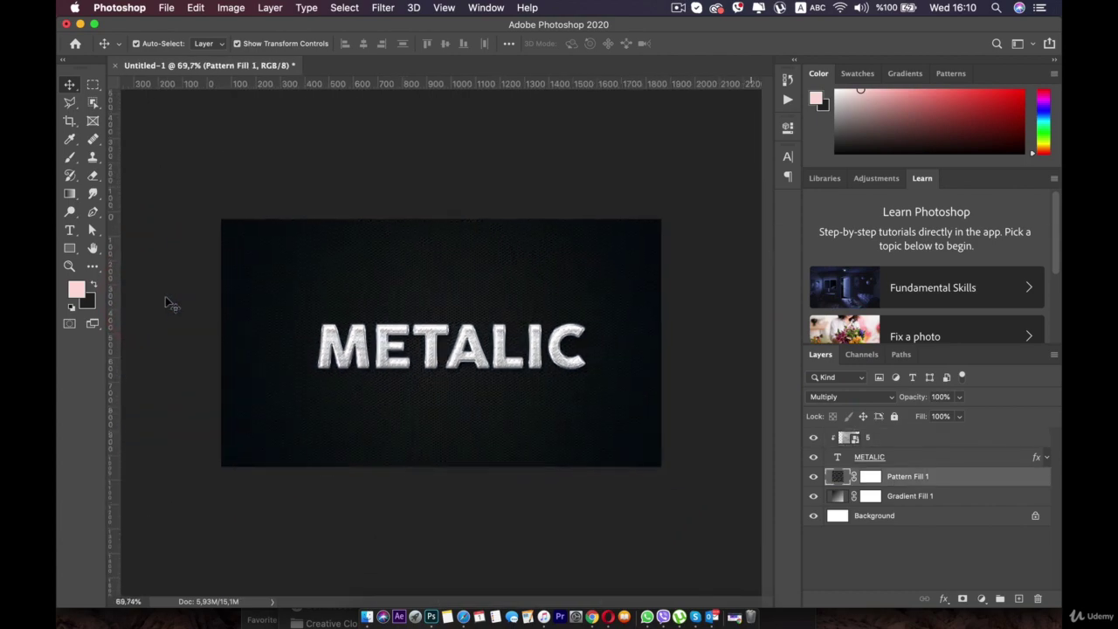
scroll(165, 296, "up", 5)
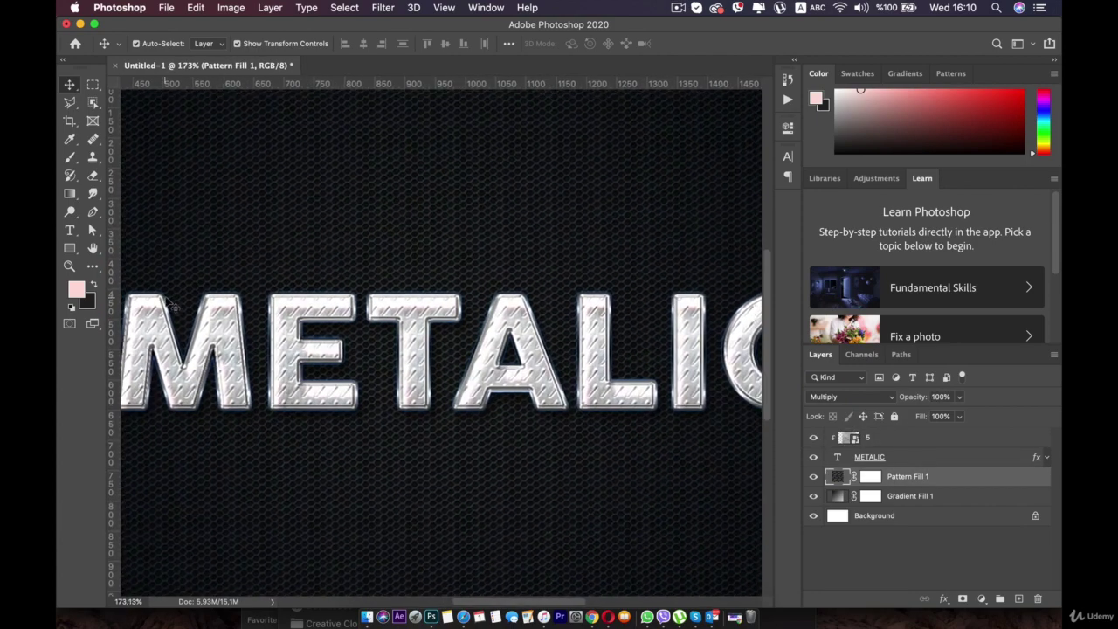
scroll(166, 298, "up", 4)
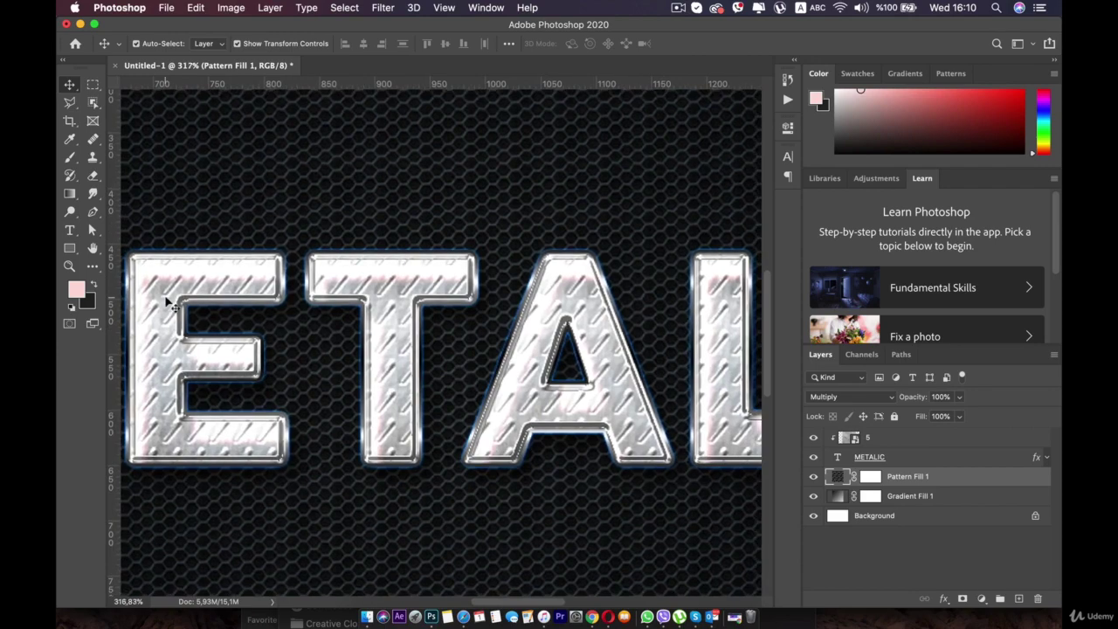
scroll(169, 301, "down", 6)
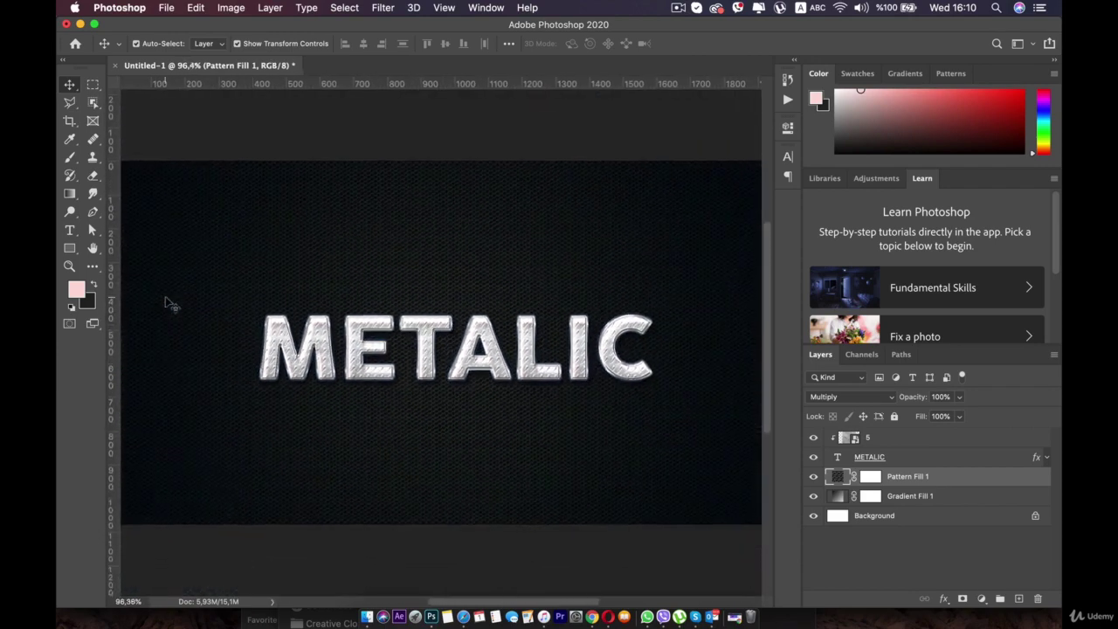
scroll(169, 302, "up", 1)
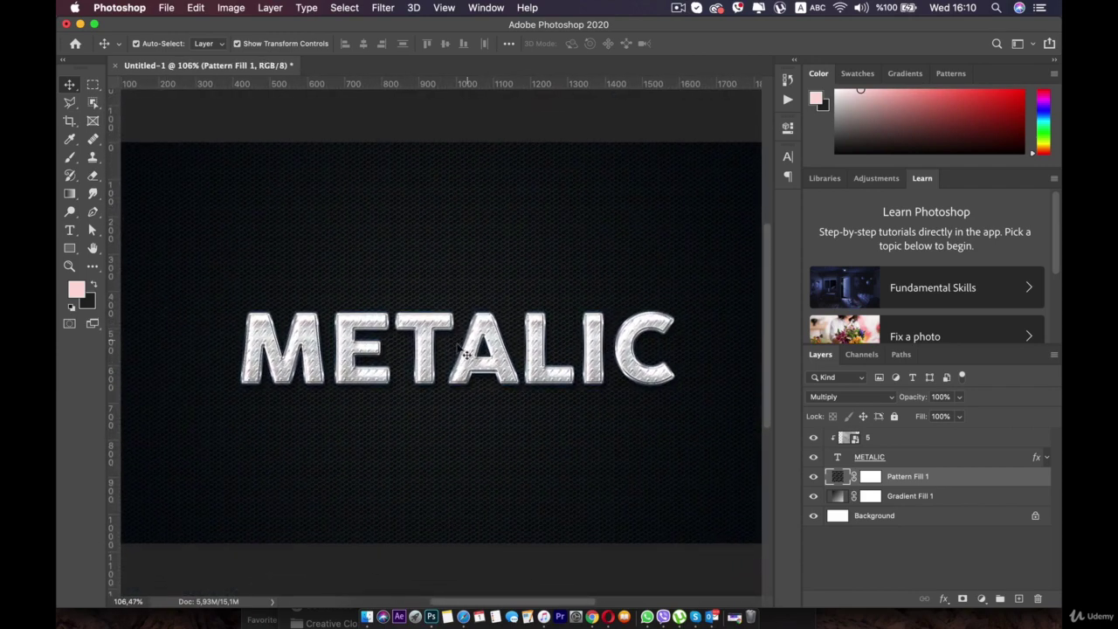
left_click(428, 423)
left_click(679, 8)
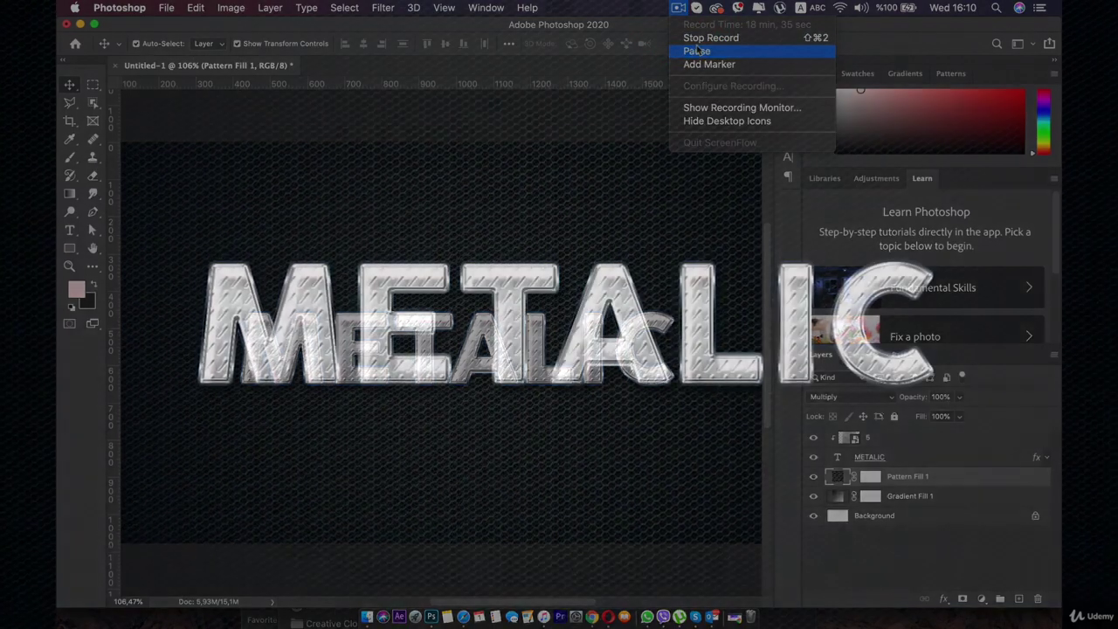